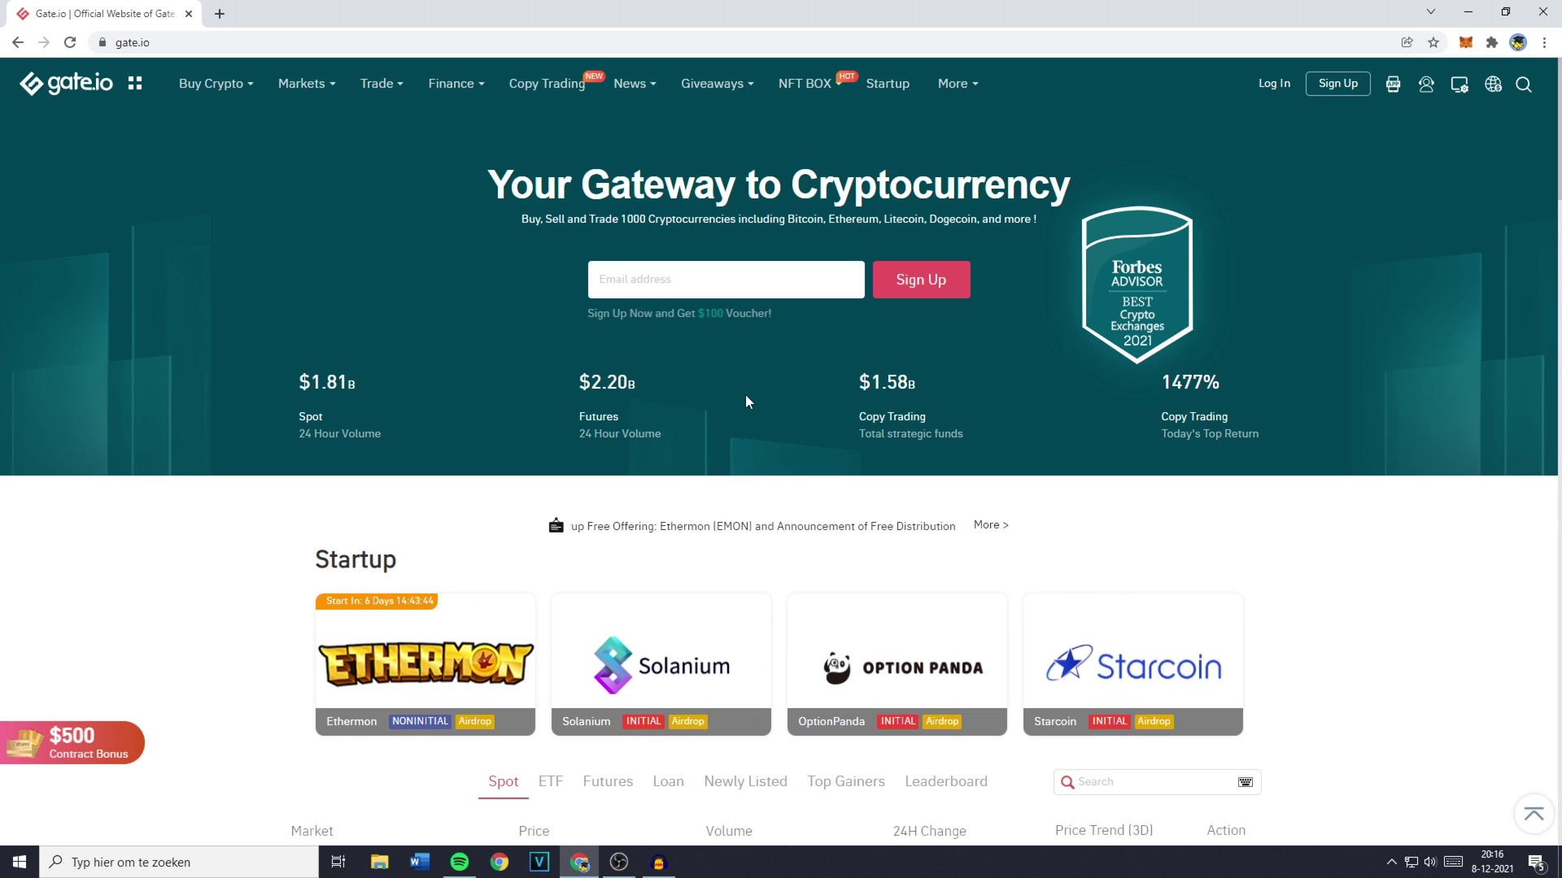
Step: Open the sign-up form and paste in the chosen username and e-mail address
click(1338, 83)
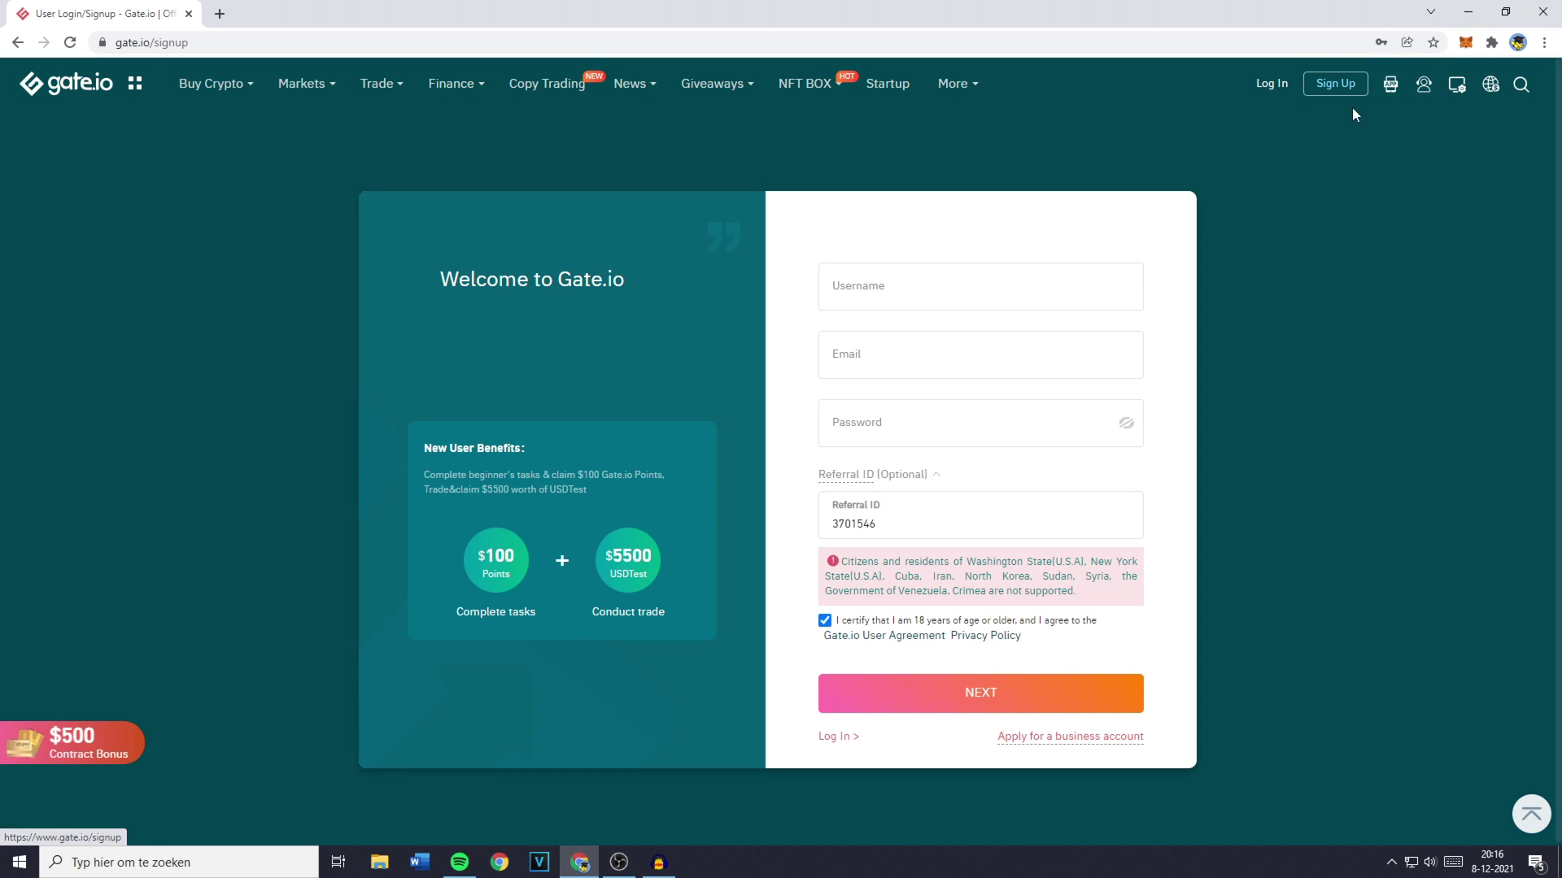
click(914, 290)
text(LukassenTutorials)
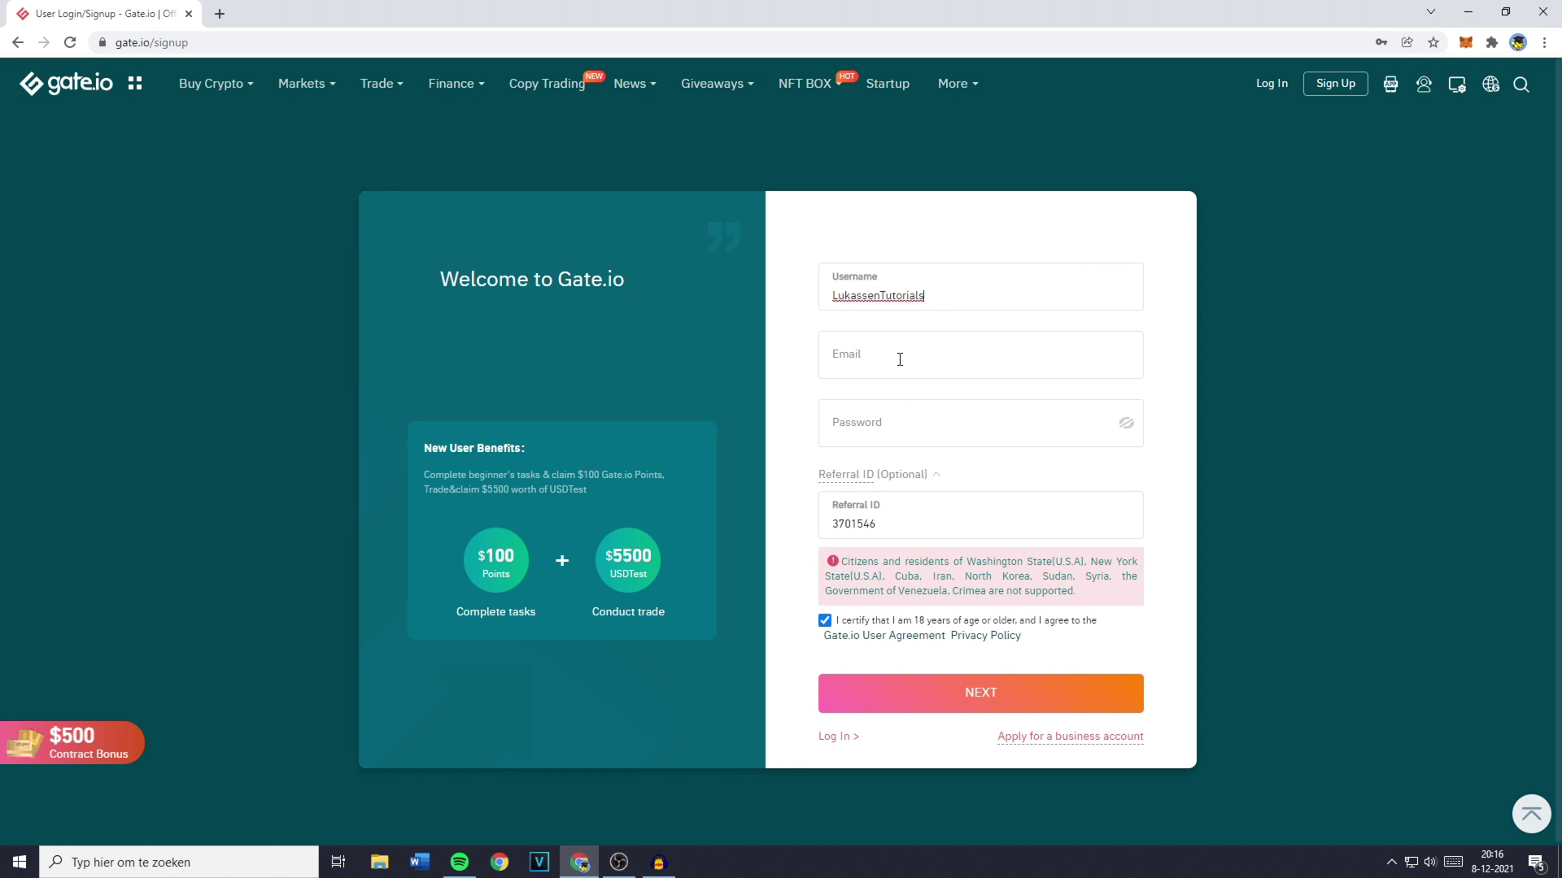
click(900, 360)
key(ctrl+v)
Step: Enter the login password and submit the registration details
key(Tab)
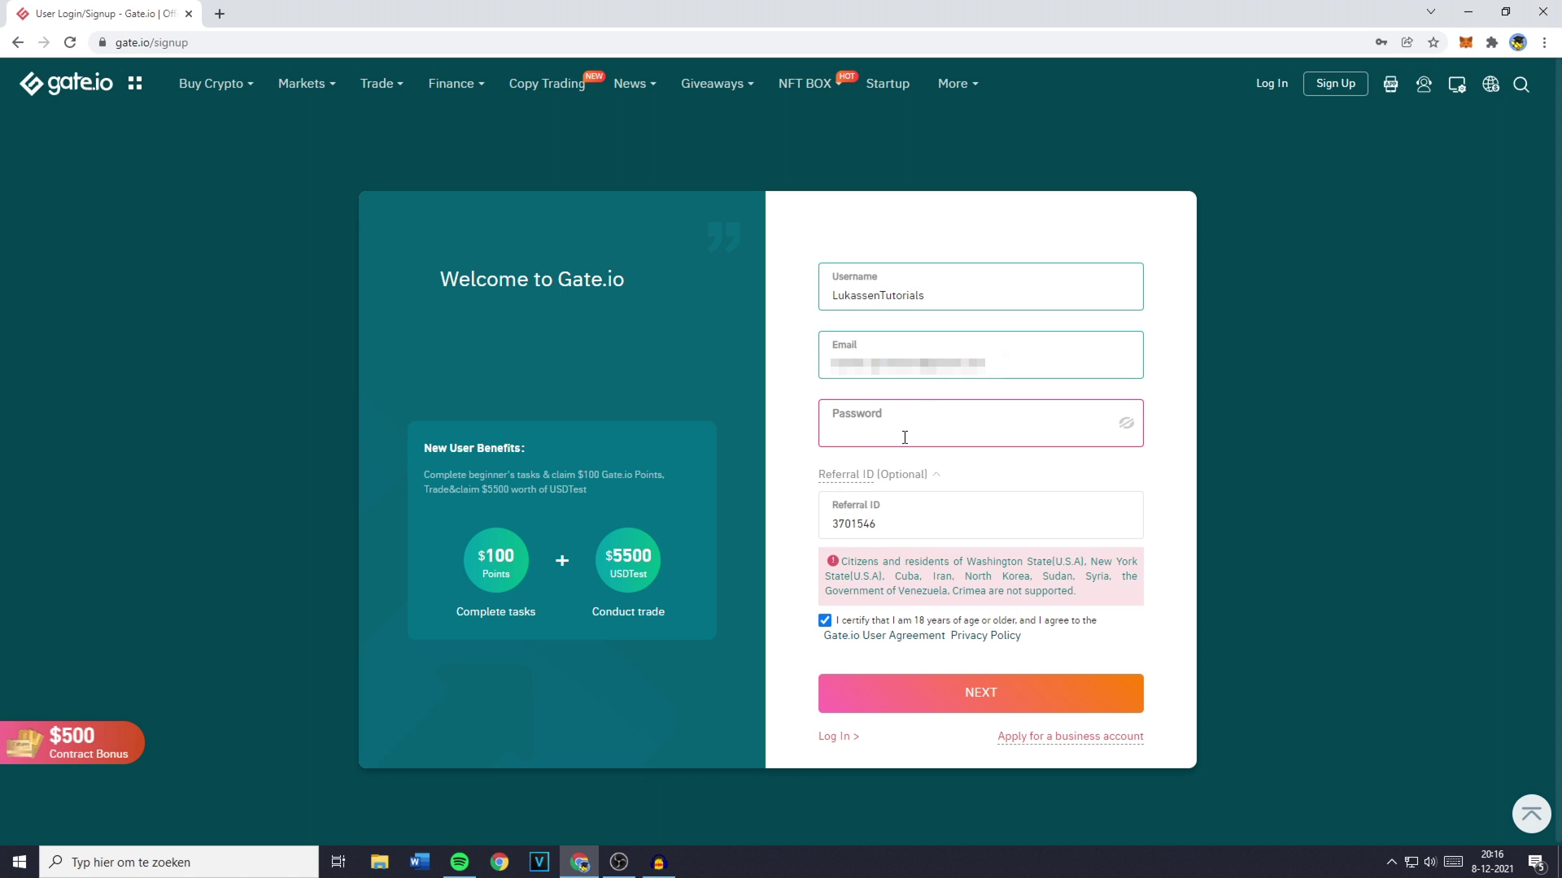
key(ctrl+v)
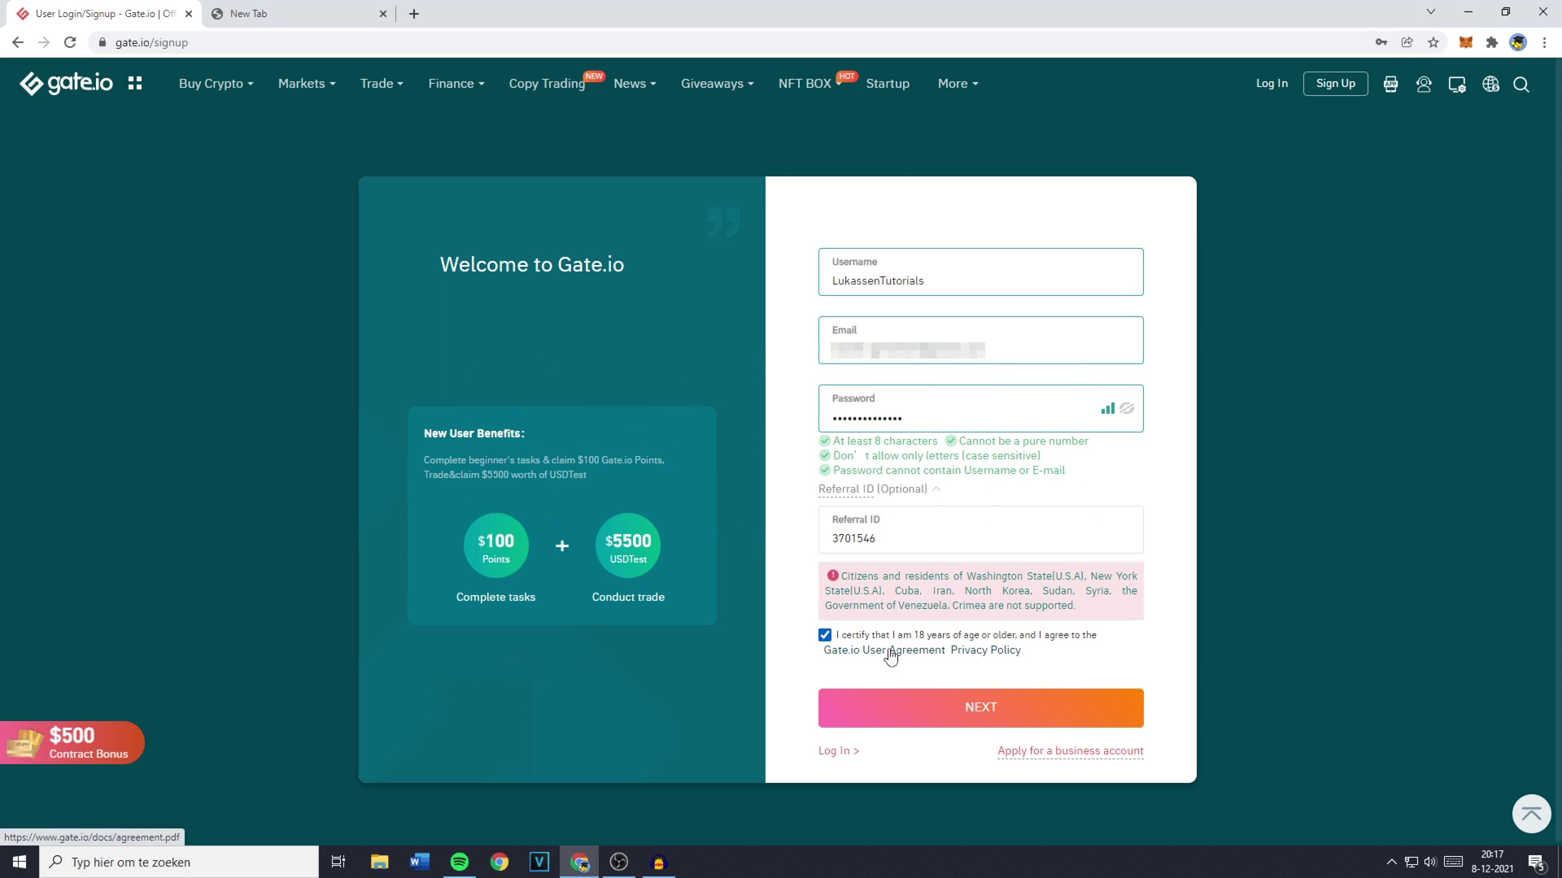
click(981, 716)
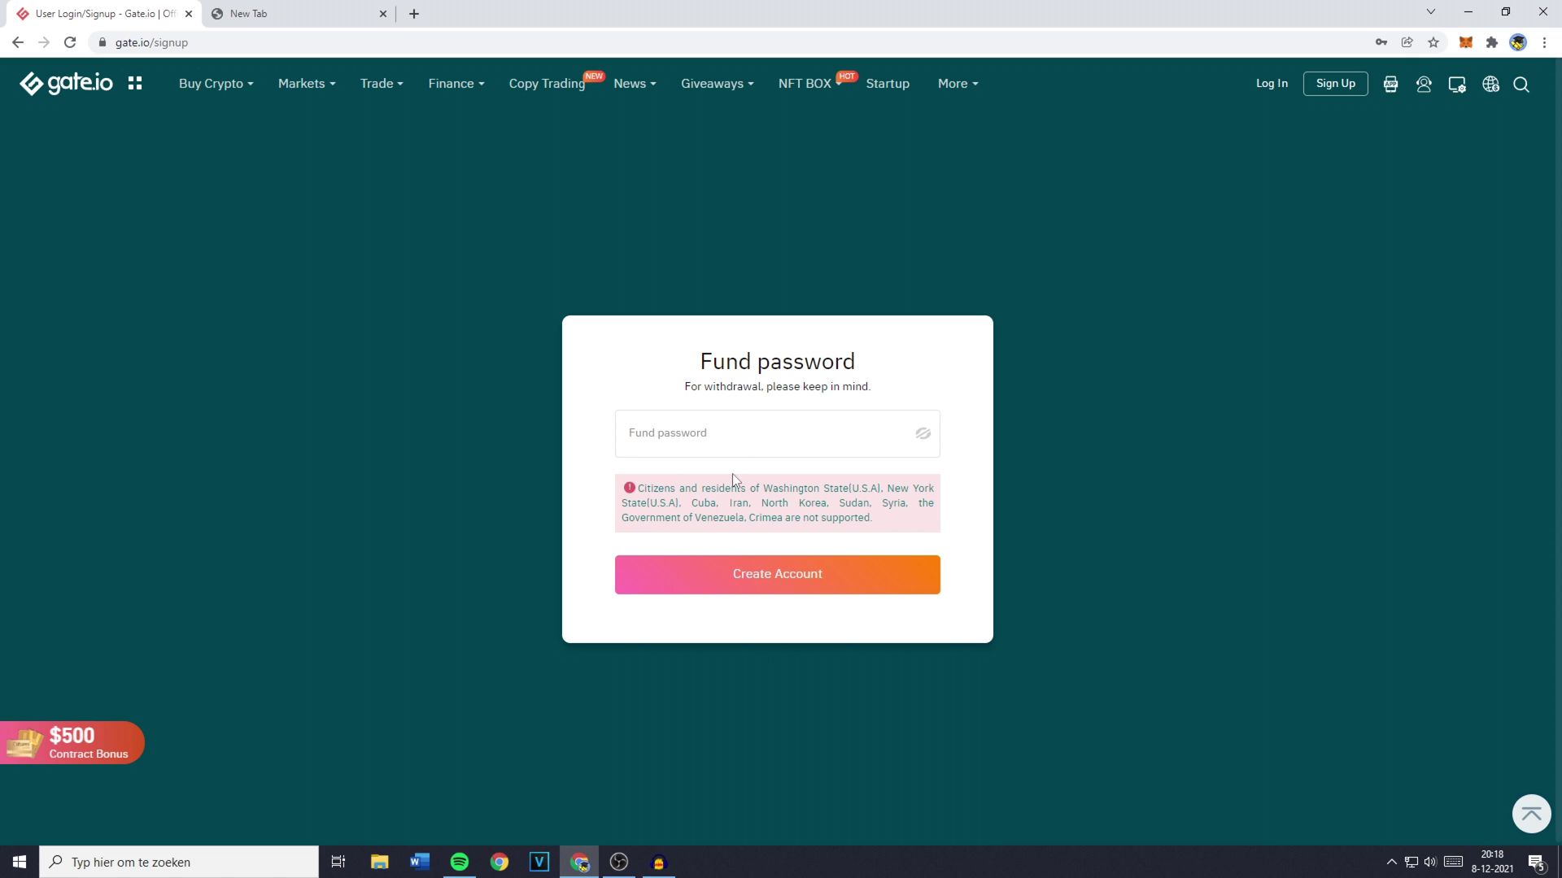
Step: Enter a fund password and create the new account
click(730, 448)
key(ctrl+v)
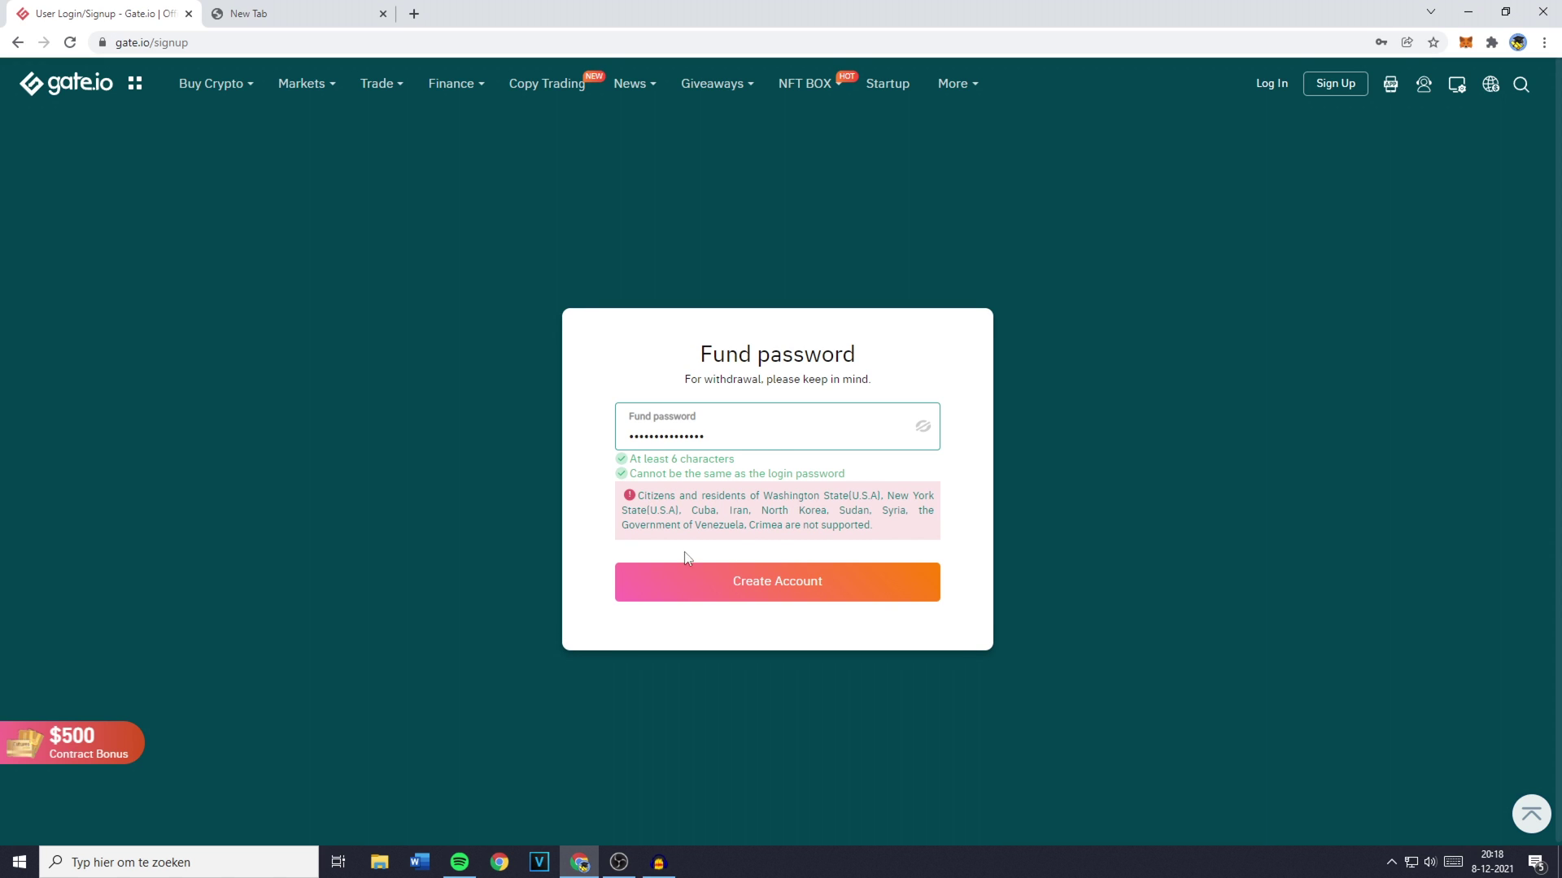
click(767, 589)
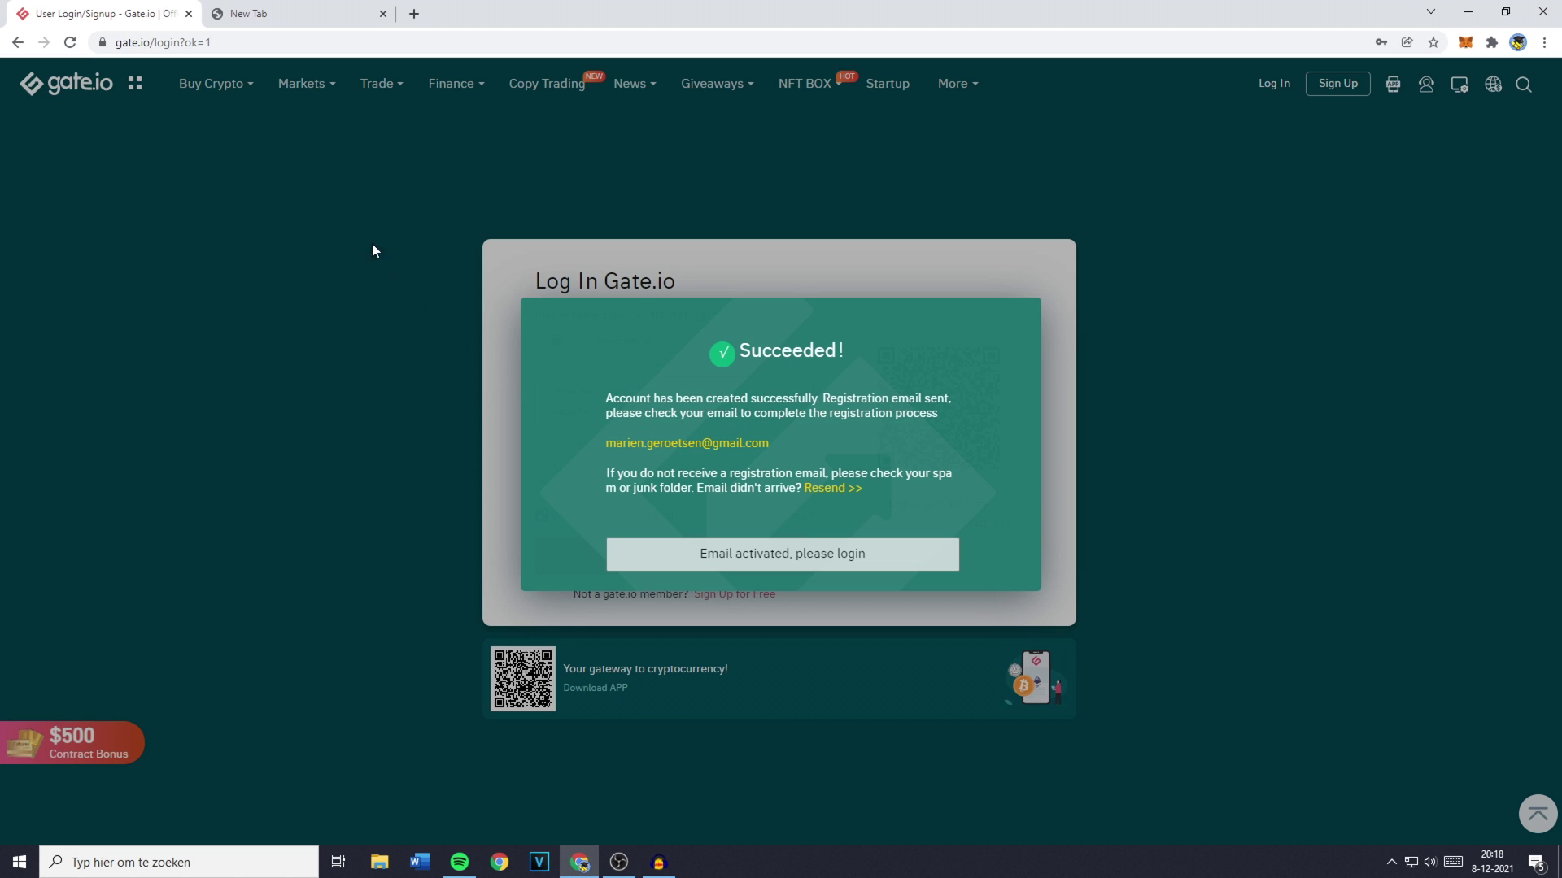
Step: In Gmail, open the activation e-mail and follow its activation link
click(265, 12)
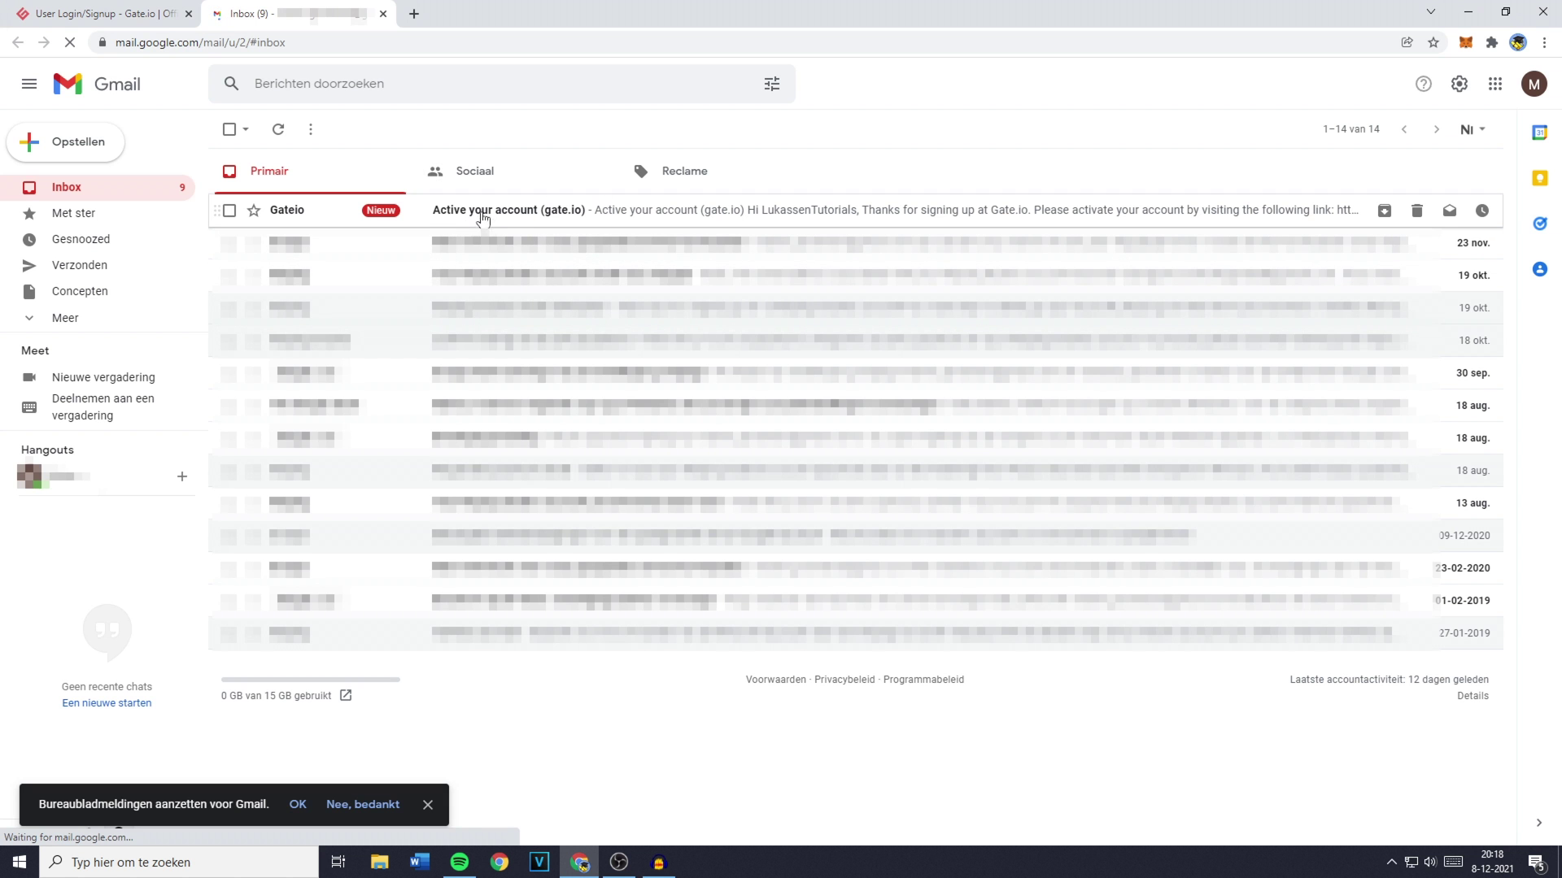
click(533, 217)
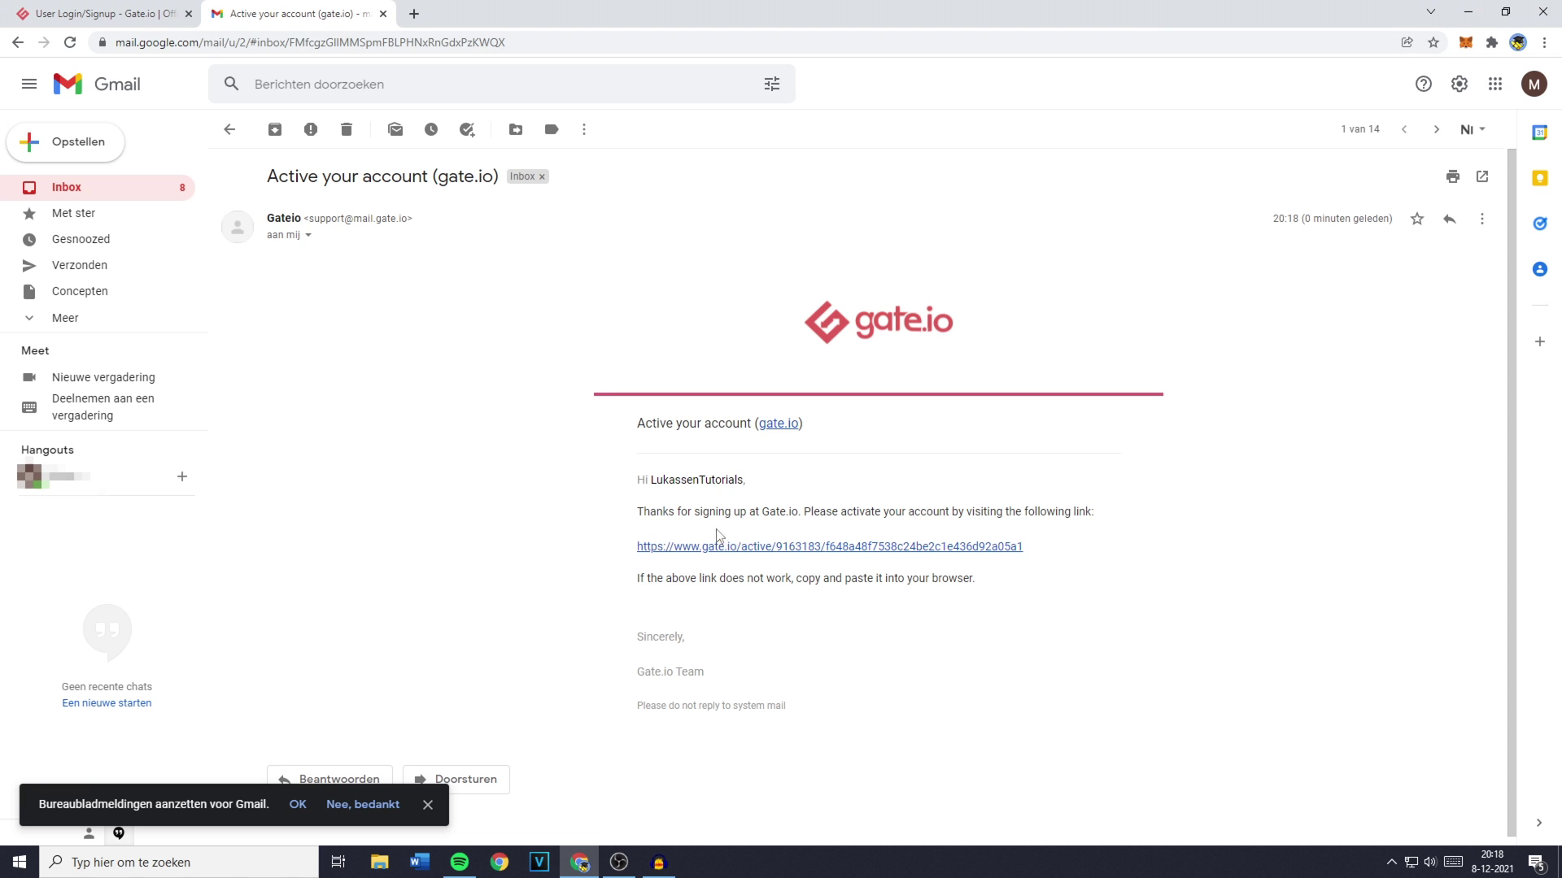
click(752, 551)
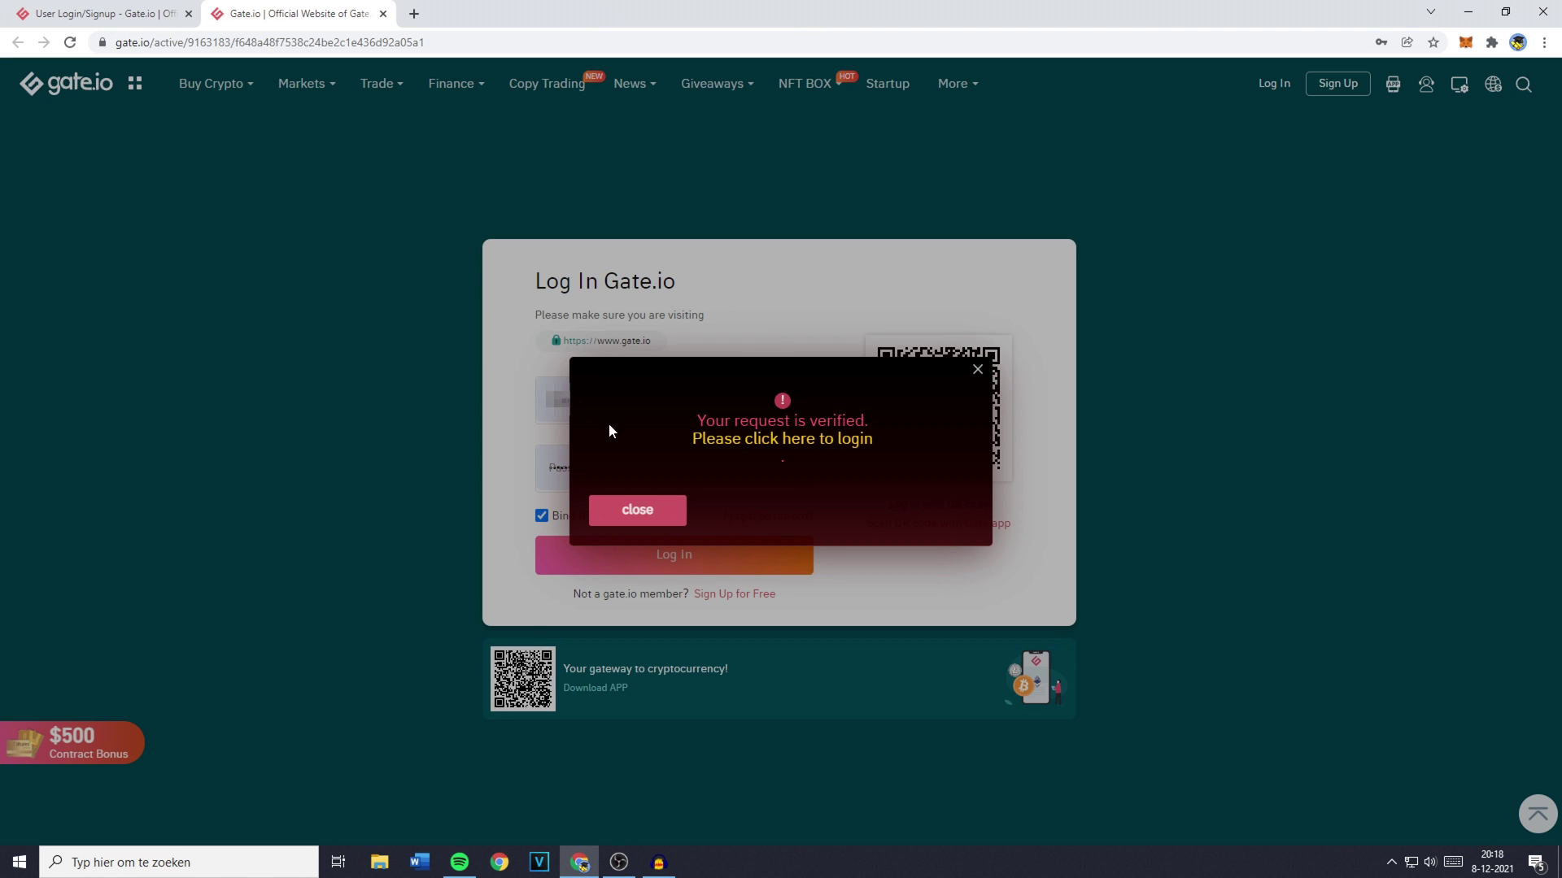
Step: Log in past the slider captcha using the verification code copied from the Gmail message
click(786, 449)
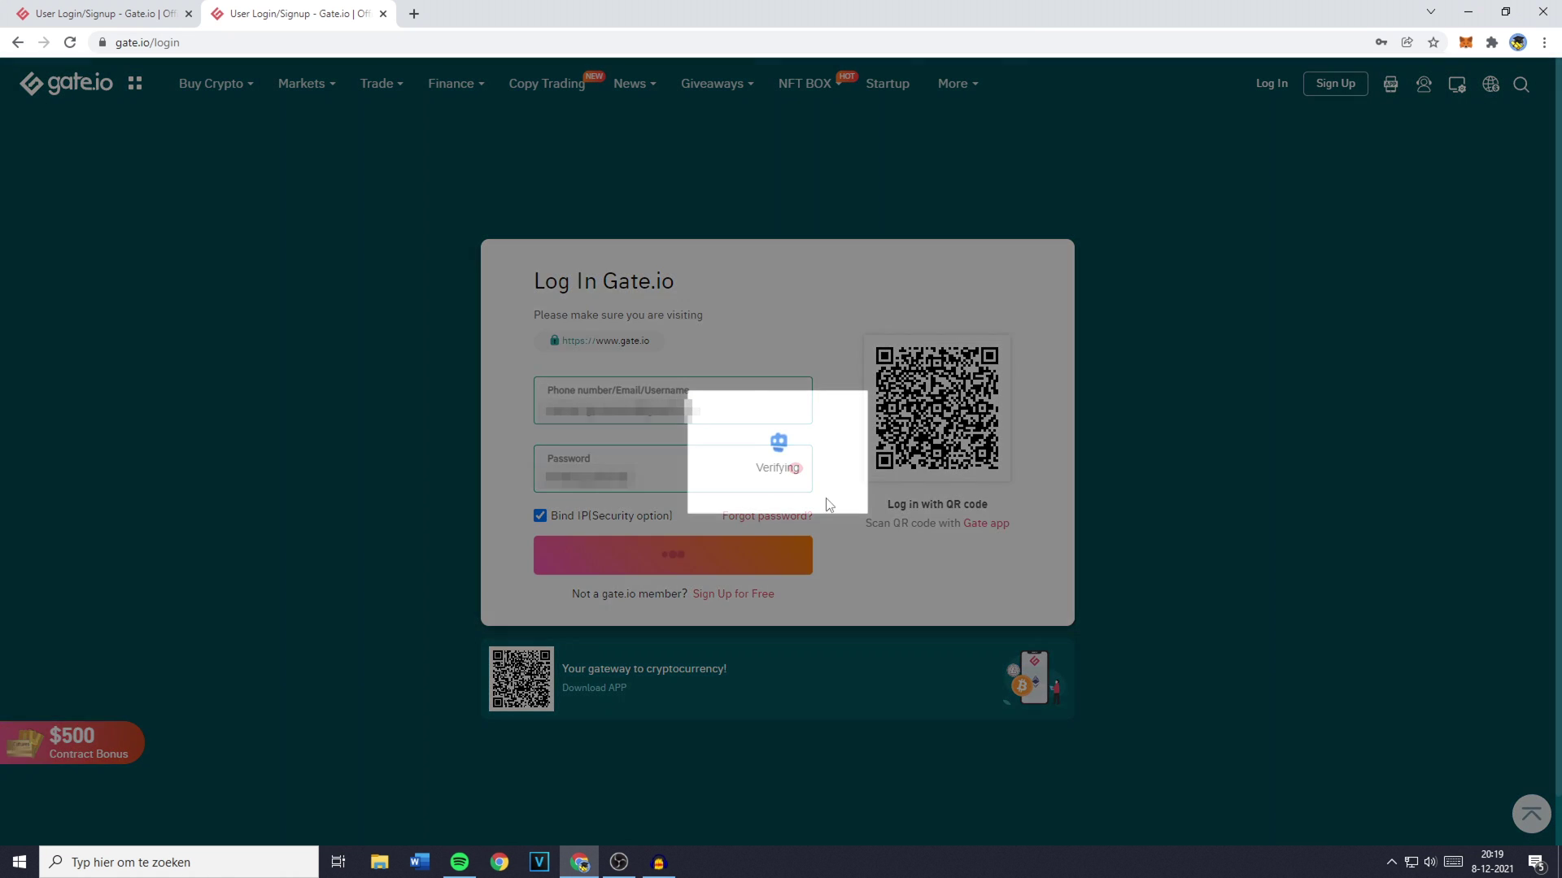
drag(692, 498, 743, 499)
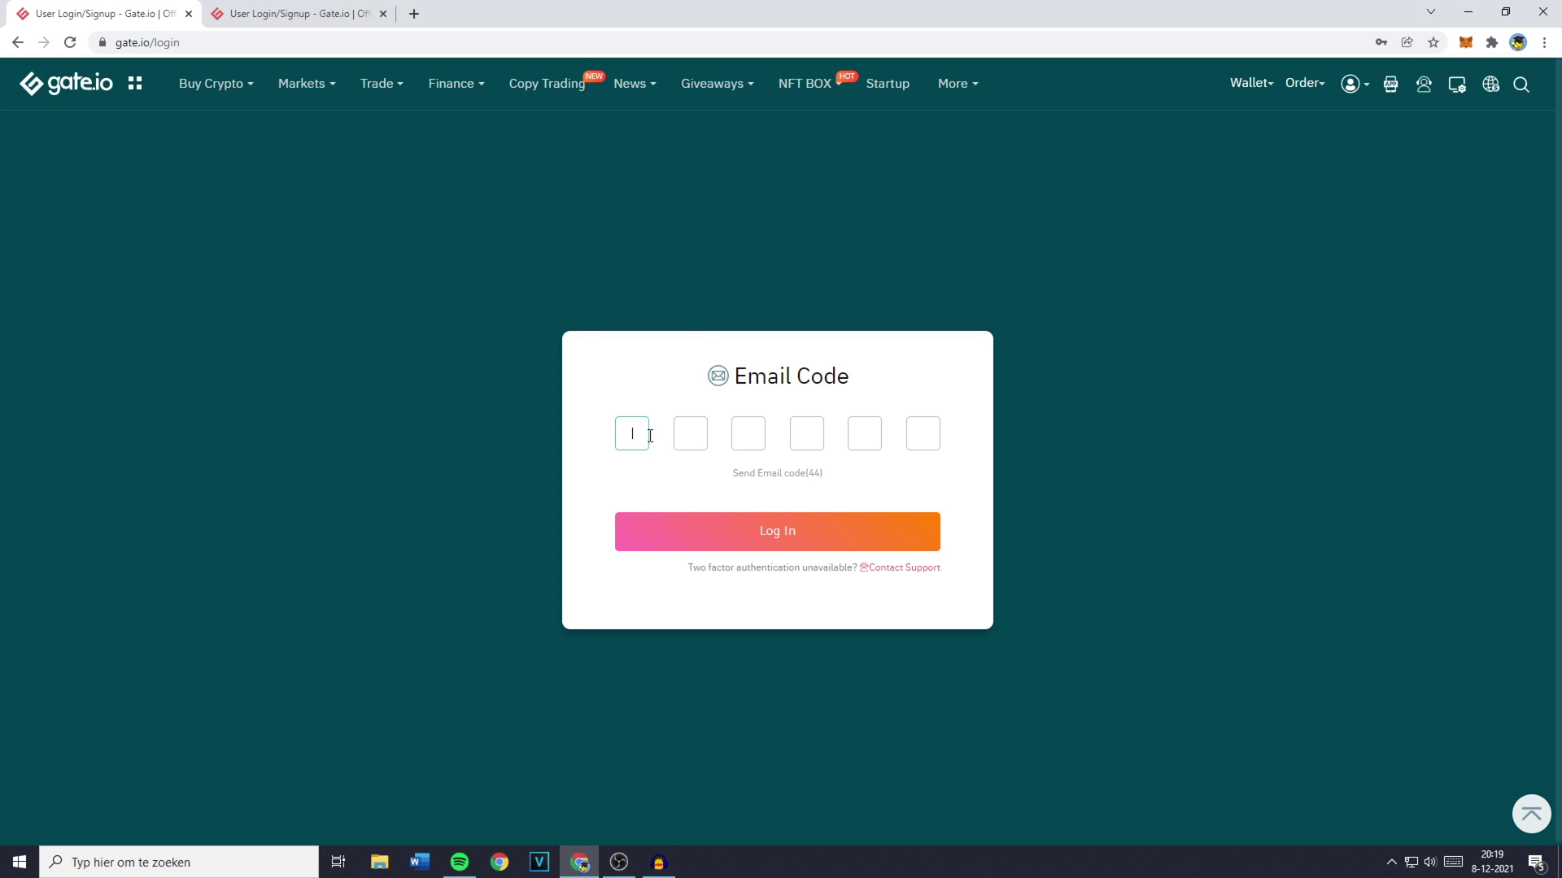
key(ctrl+Tab)
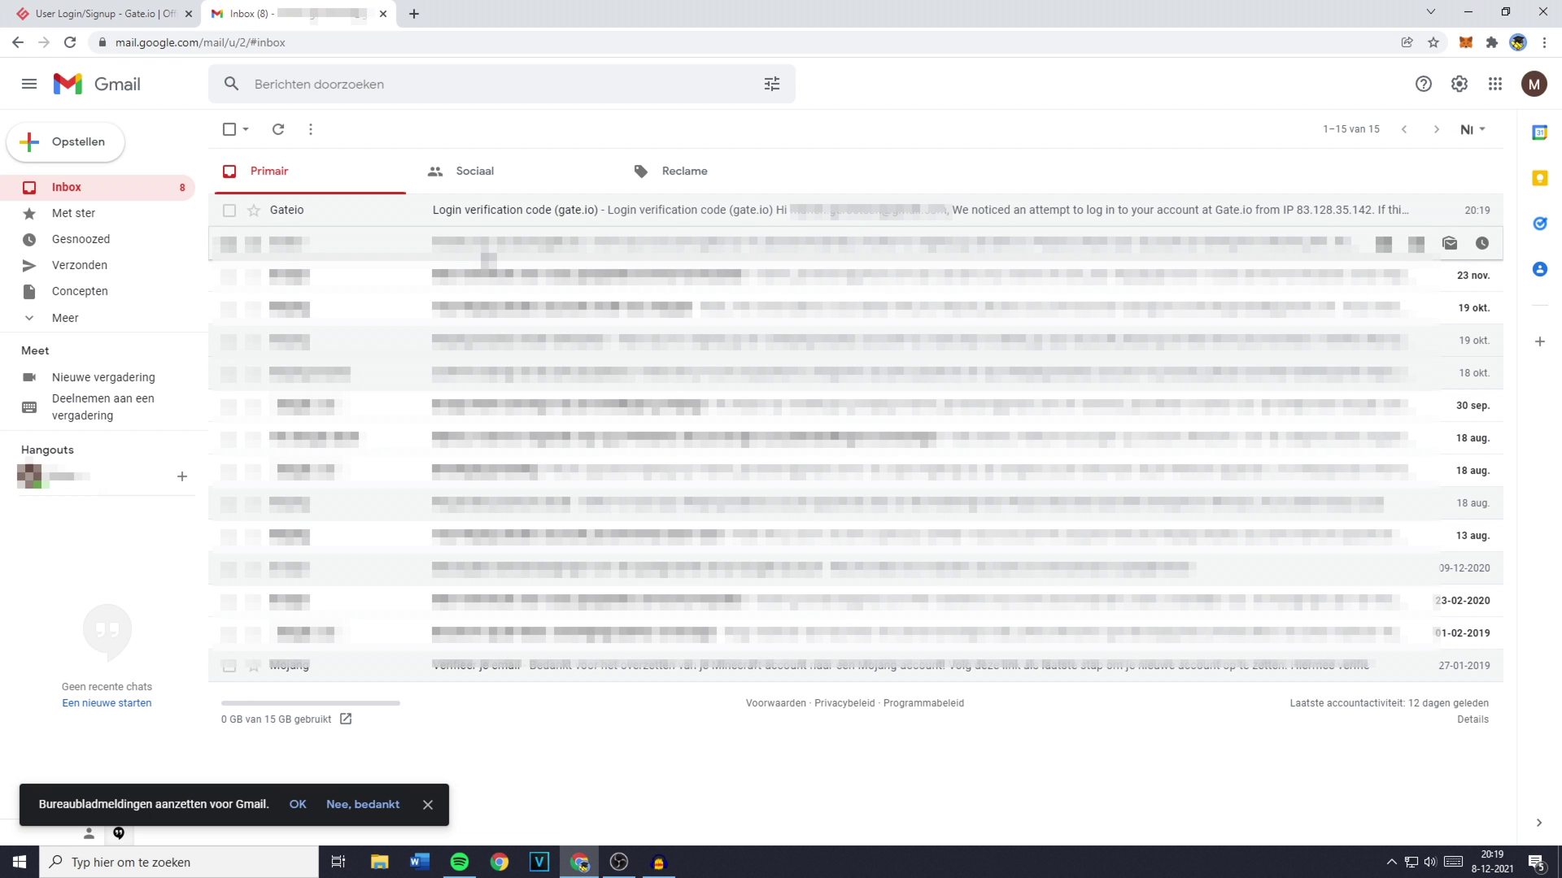
click(470, 213)
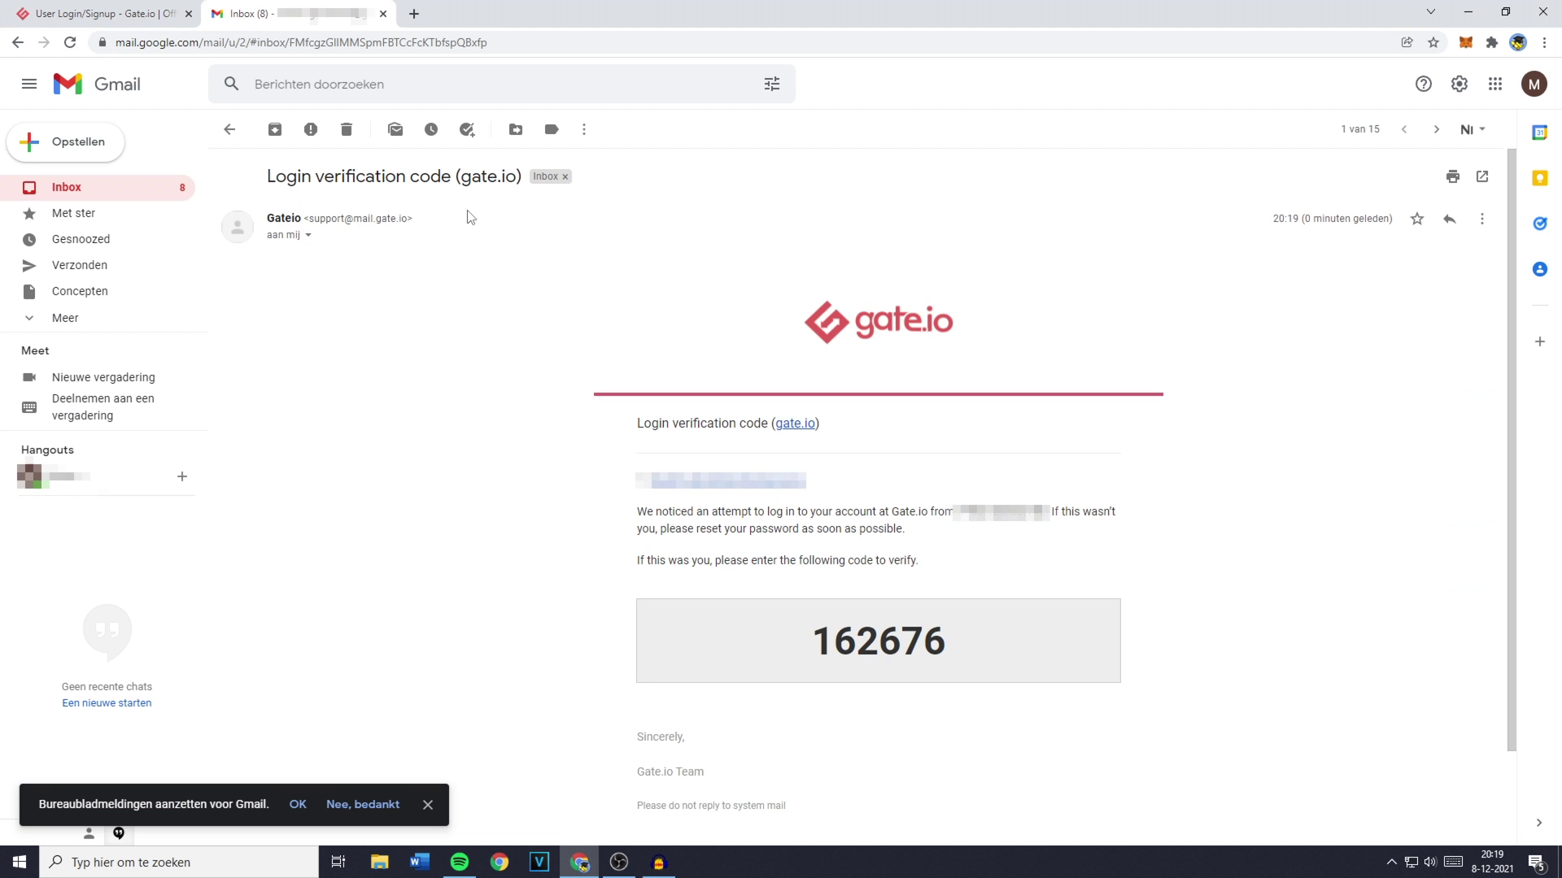
double_click(838, 631)
key(ctrl+c)
key(ctrl+w)
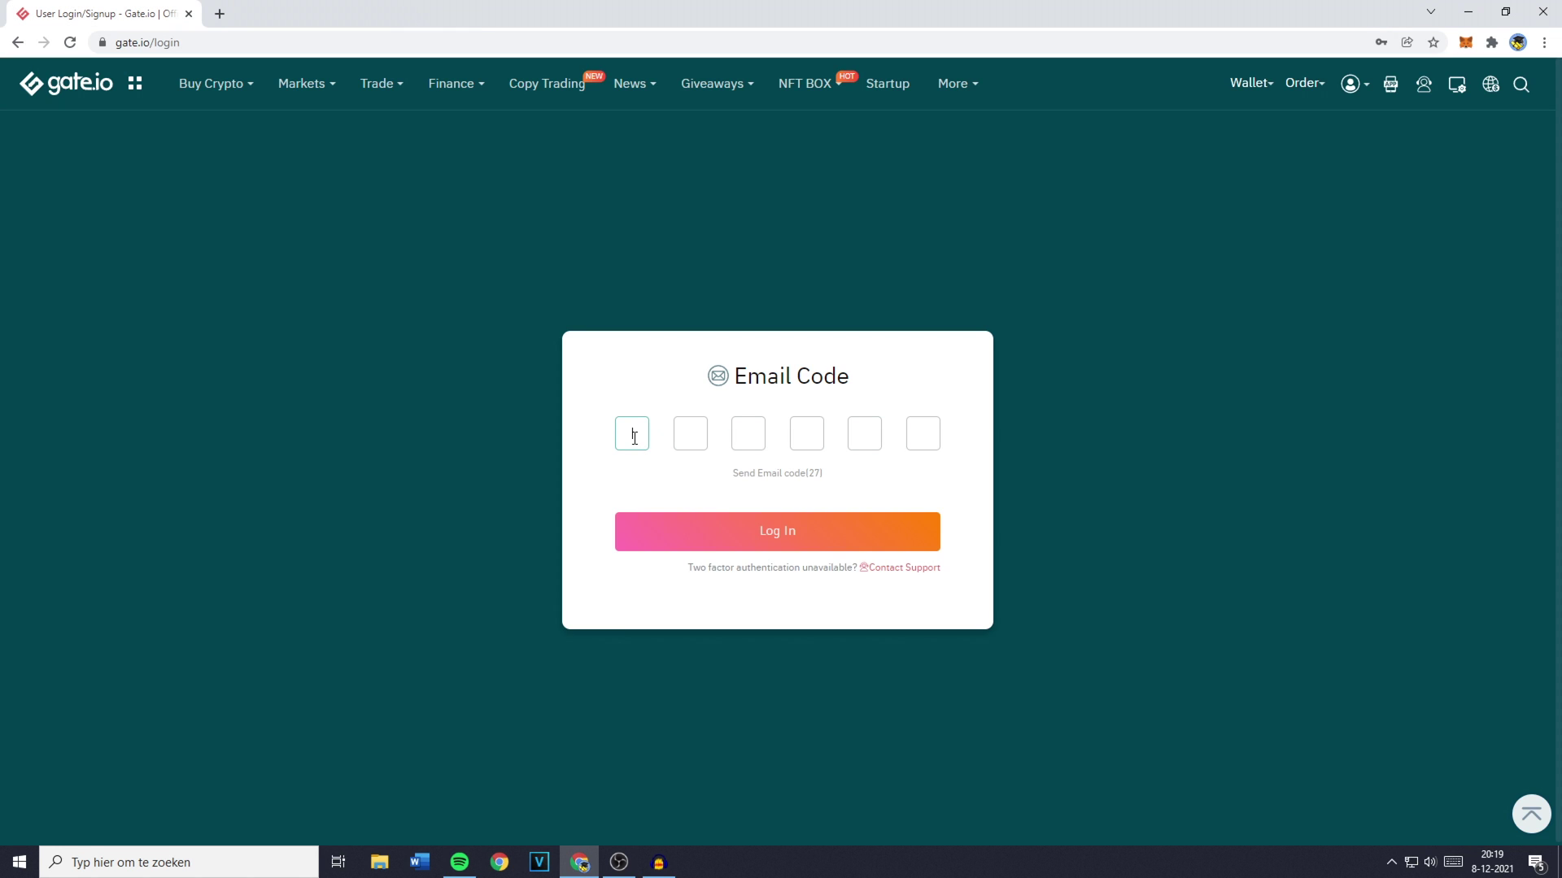
key(ctrl+v)
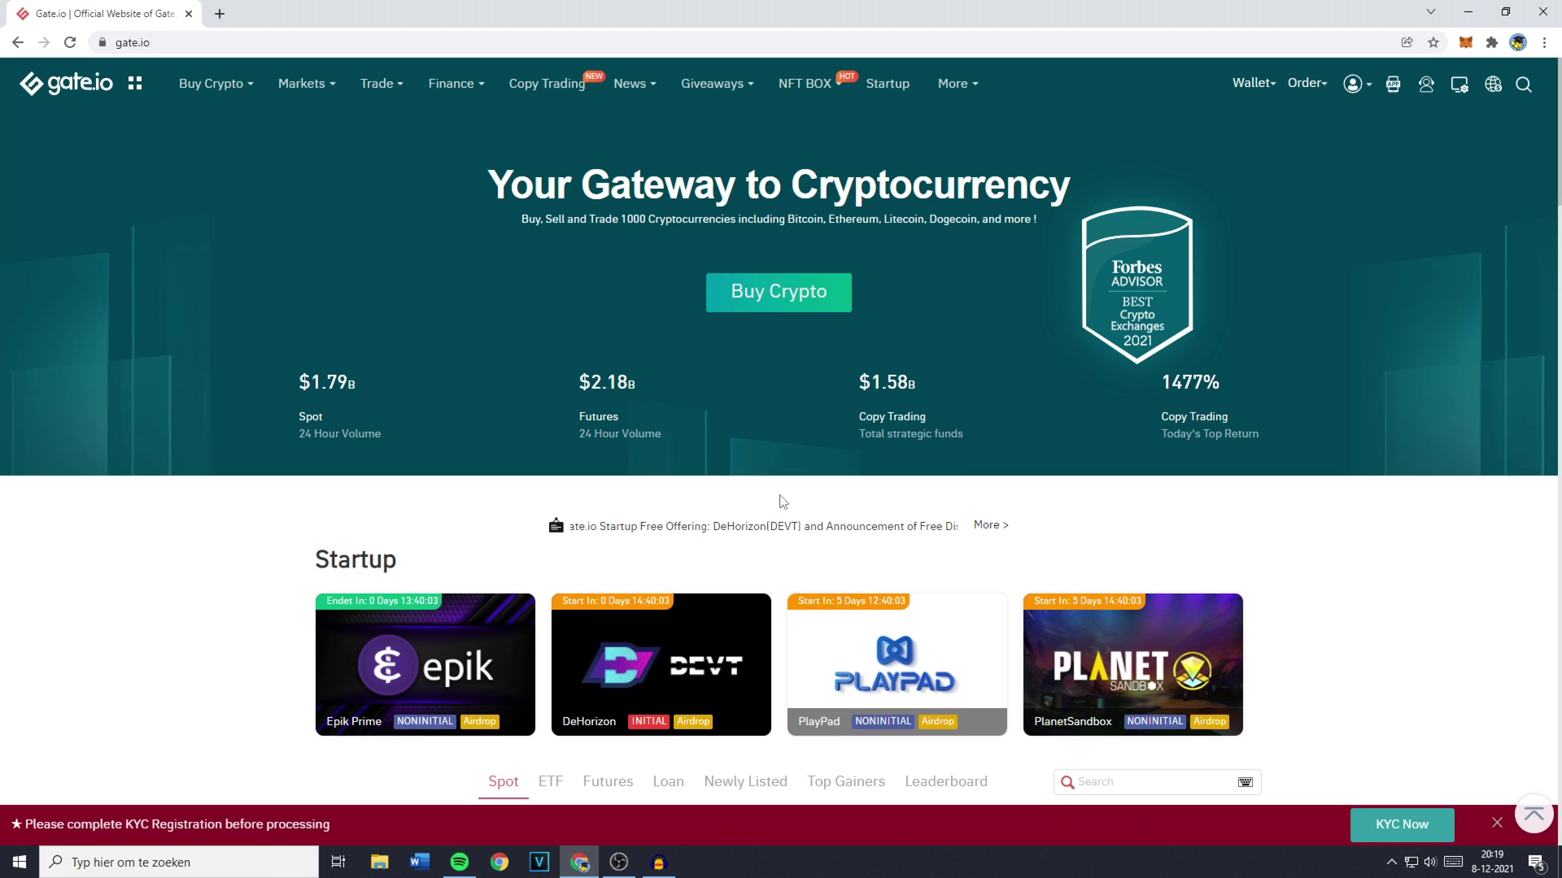
Step: Choose KYC(Identification) from the account menu to reach the KYC & Security page
scroll(801, 521, down, 4)
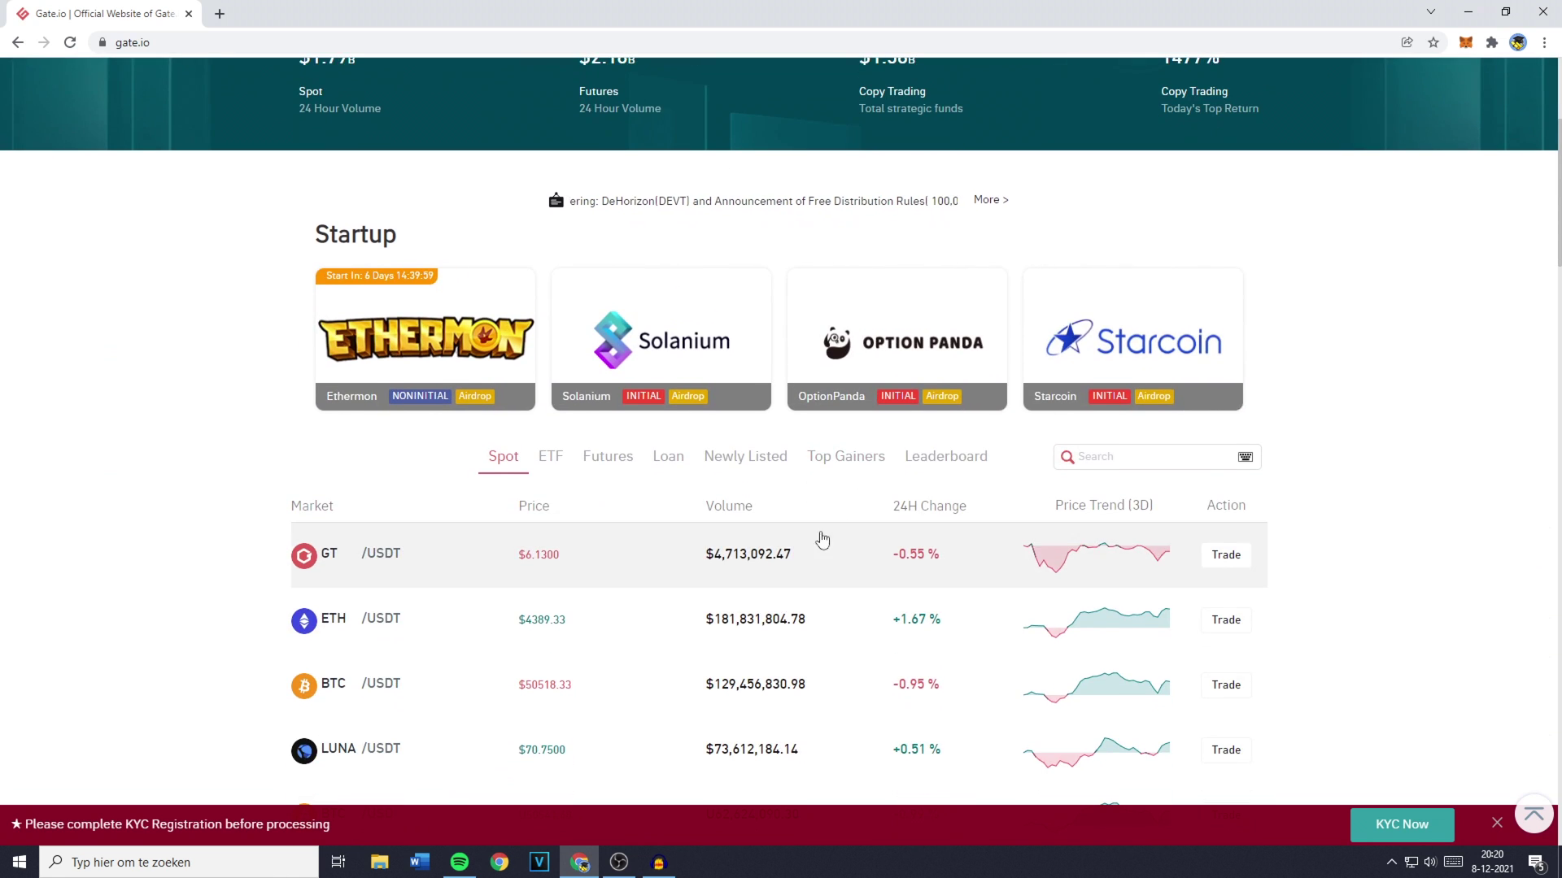
scroll(805, 553, up, 4)
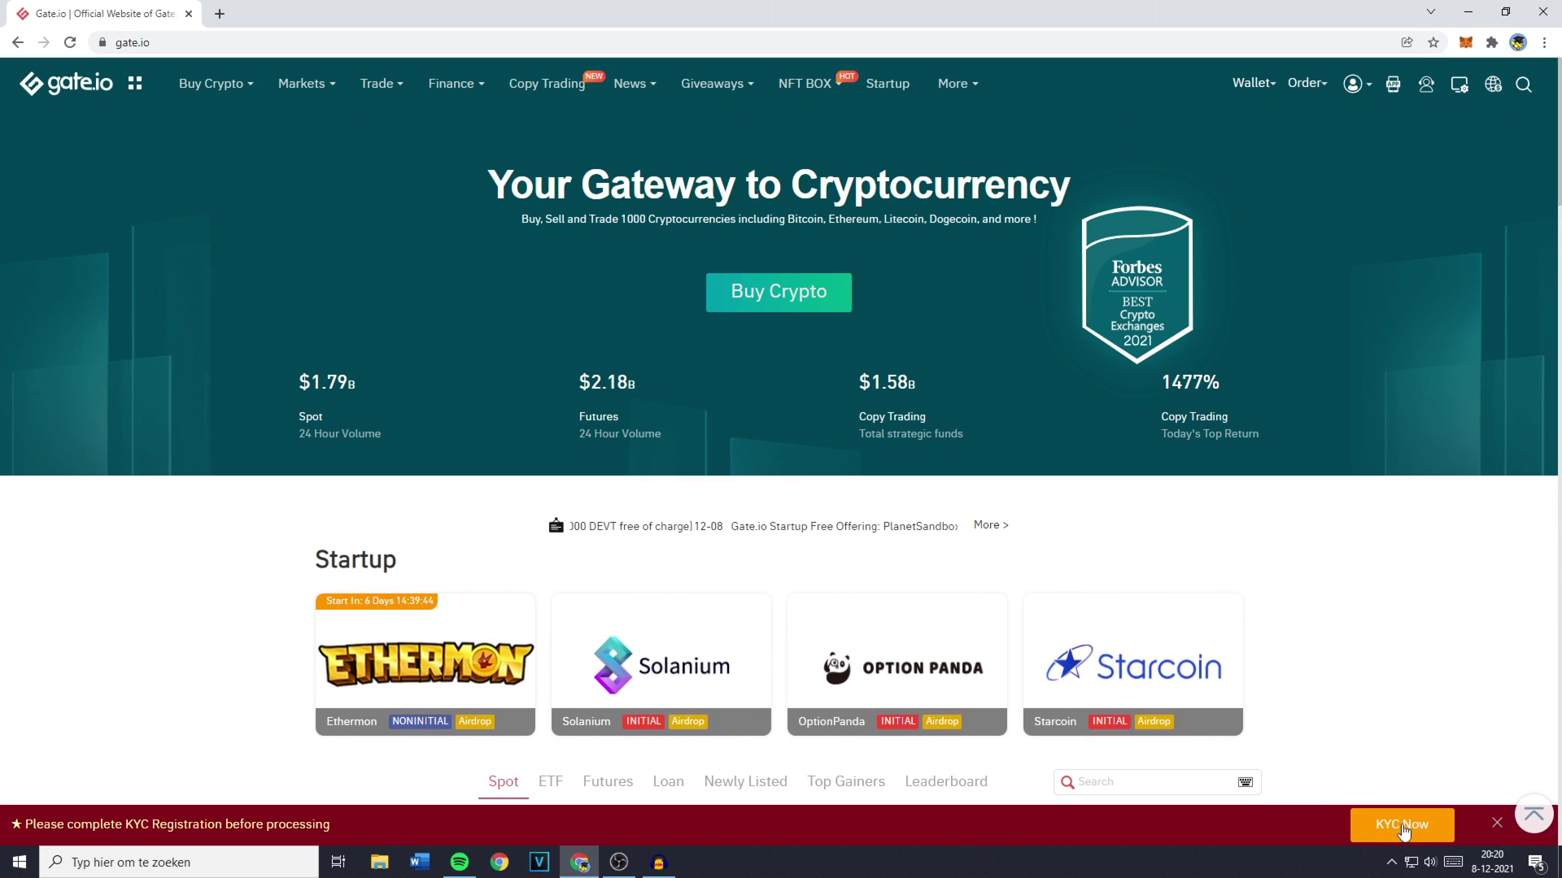
mouse_move(1354, 86)
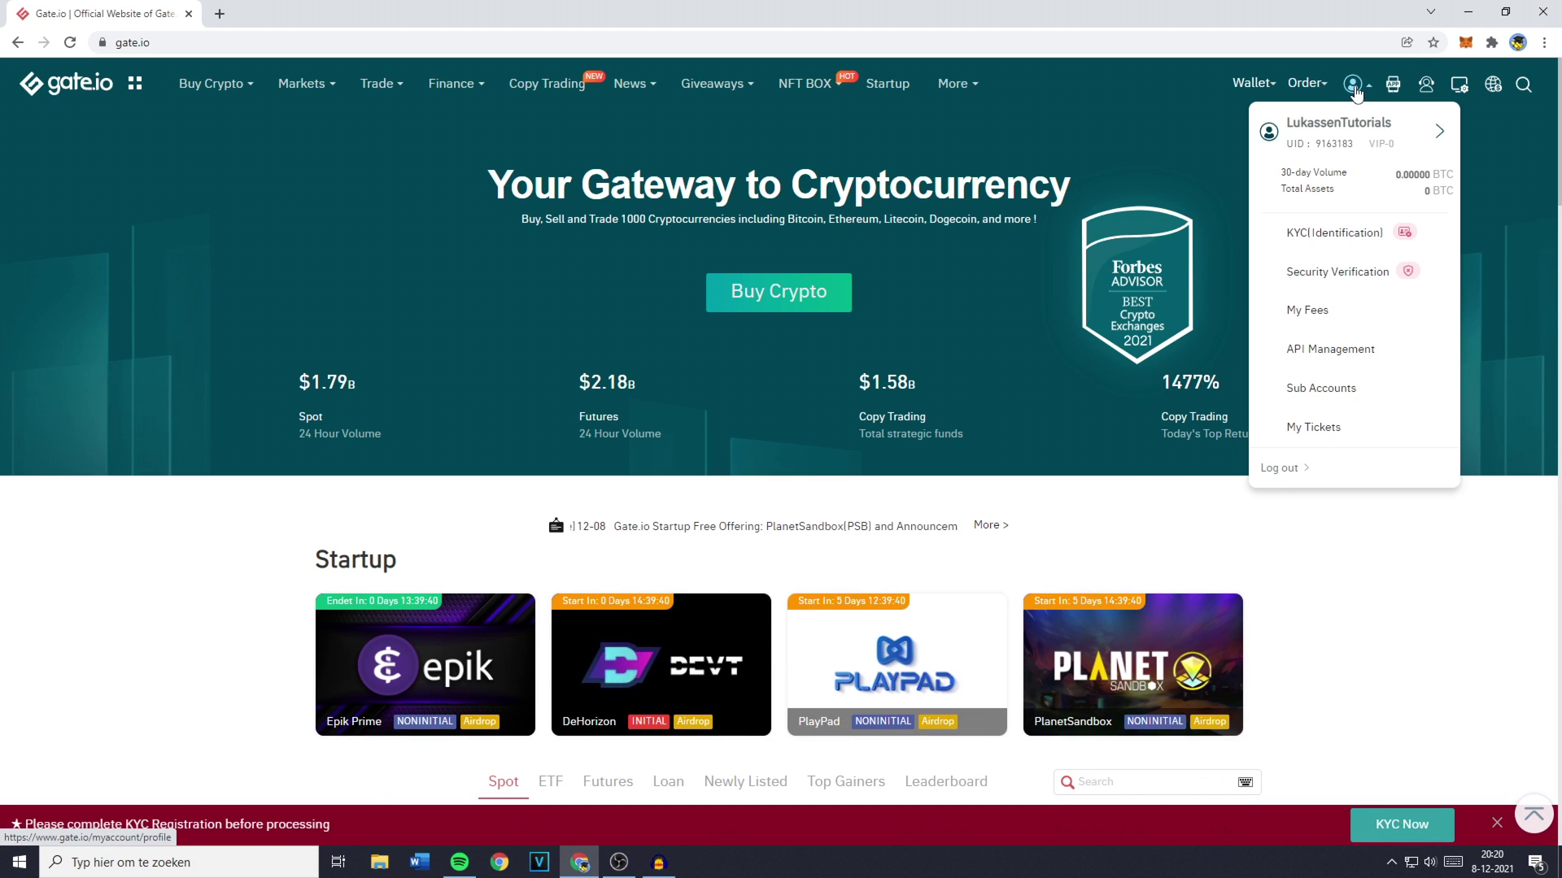
click(1331, 242)
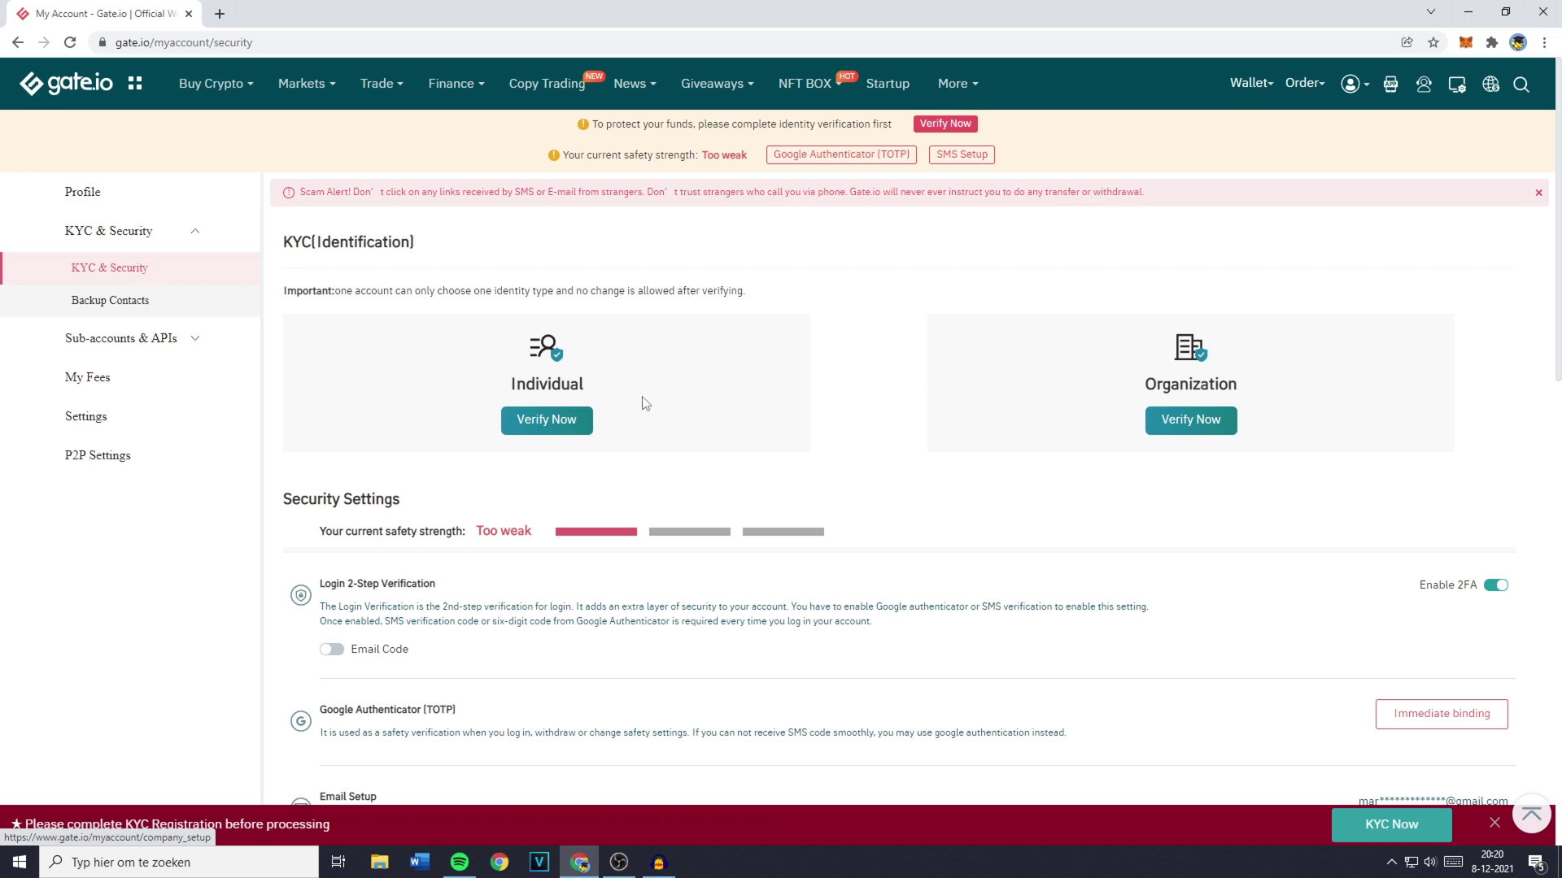
click(551, 428)
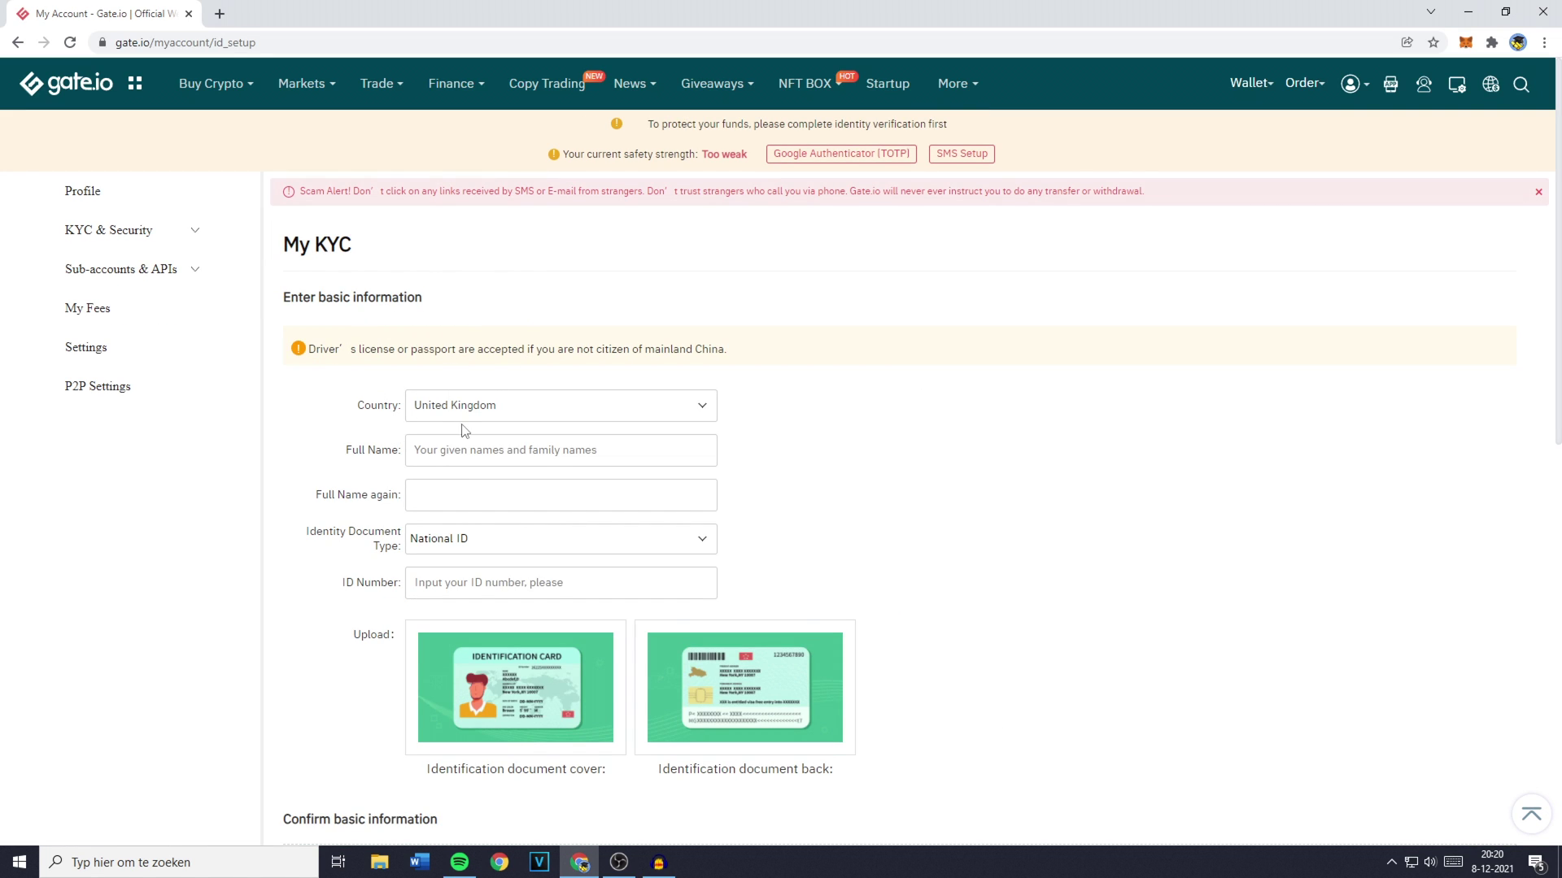
scroll(466, 417, down, 1)
scroll(455, 411, down, 3)
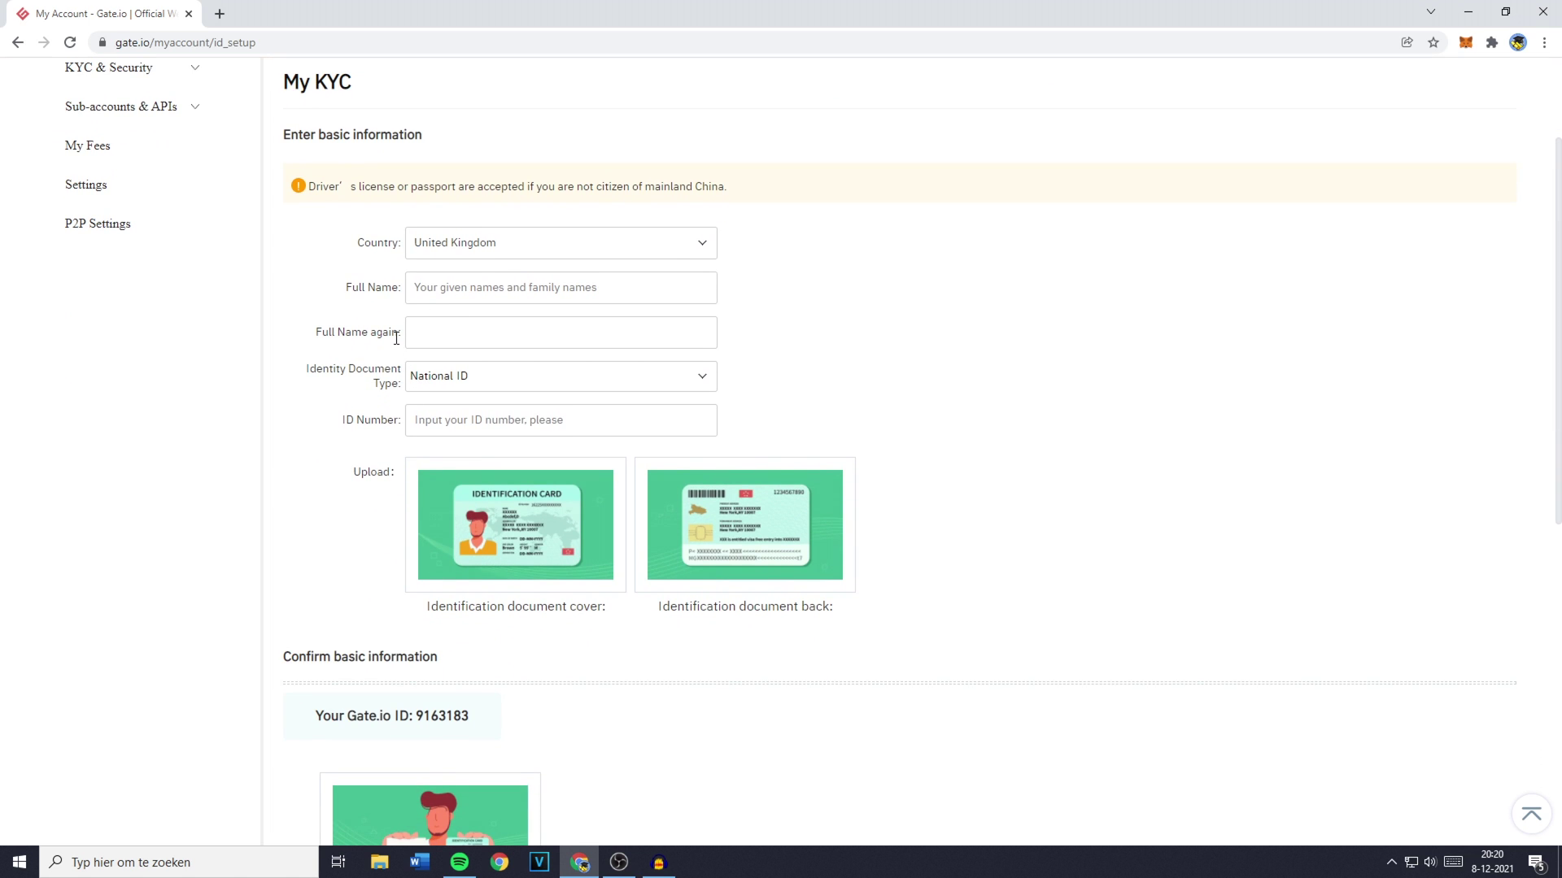
scroll(506, 237, down, 3)
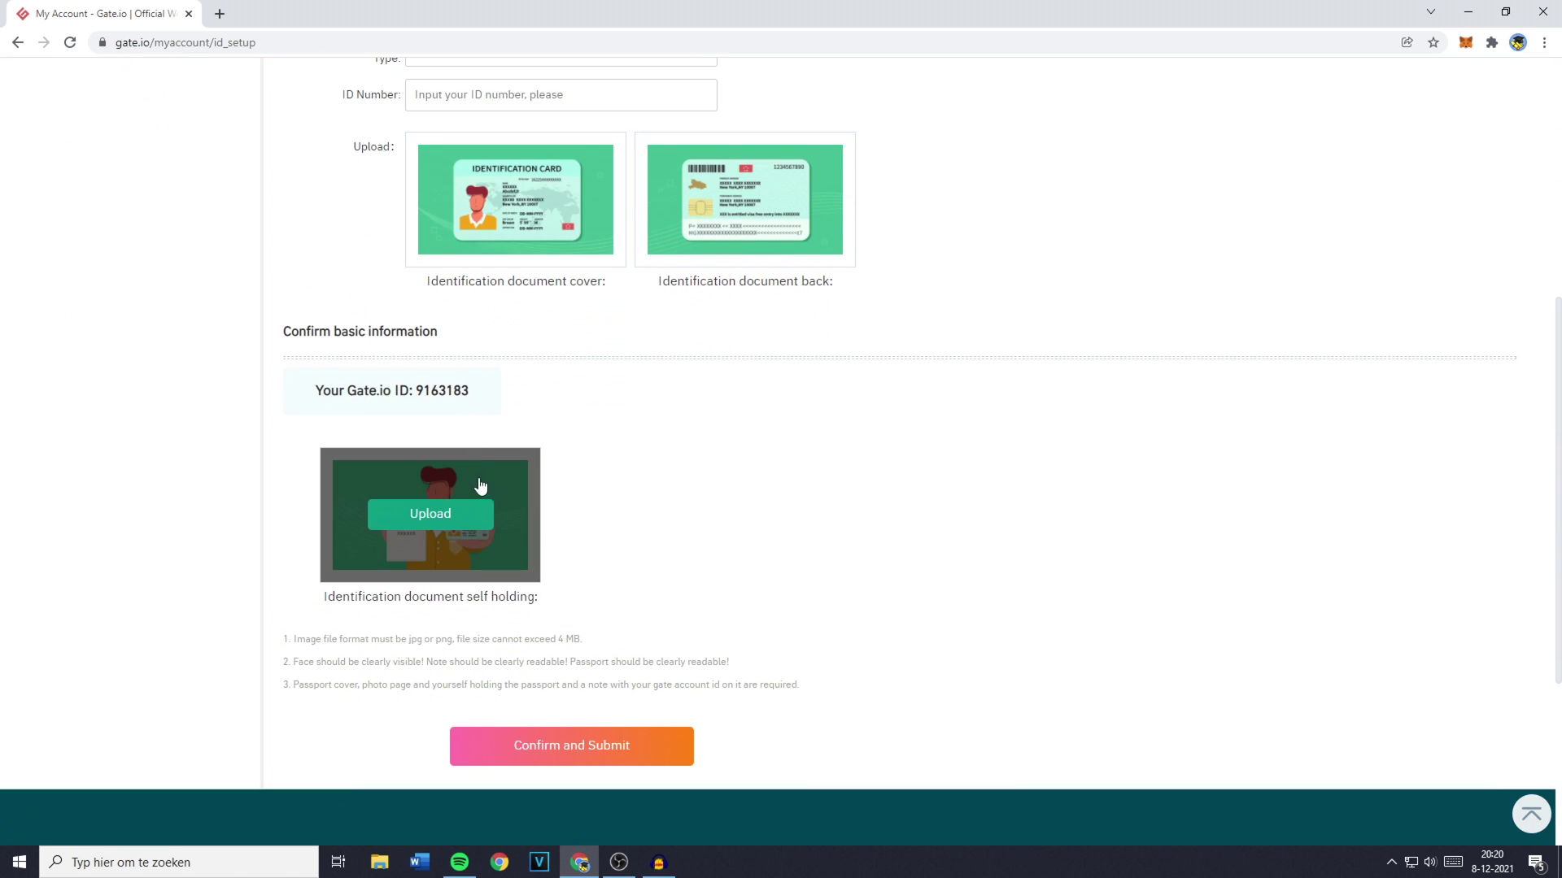
scroll(630, 521, up, 6)
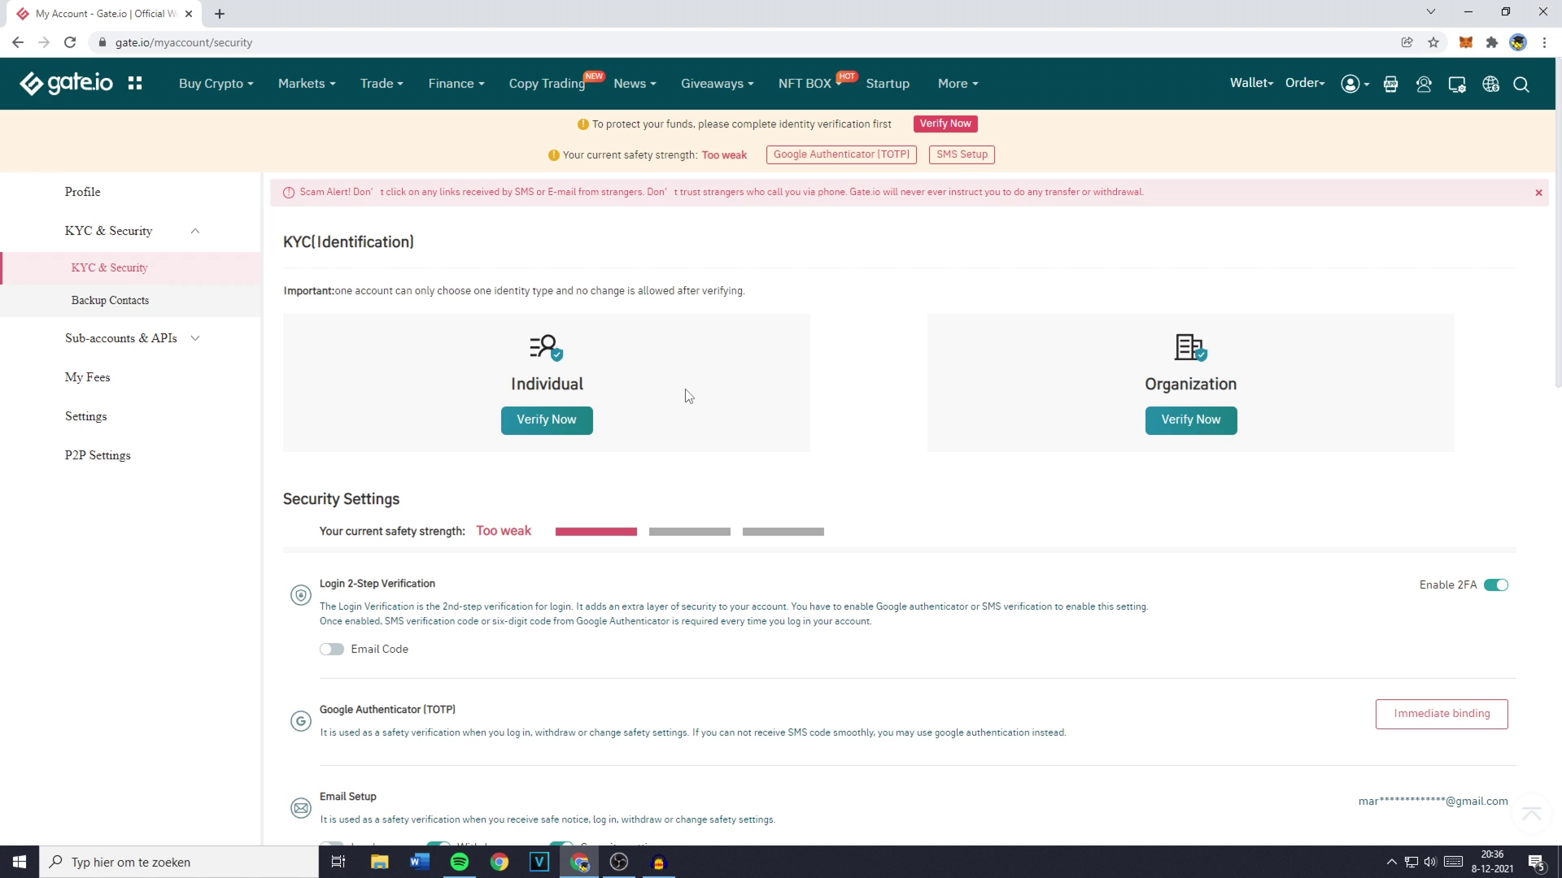
Step: Go to Security Verification from the account dropdown
scroll(683, 393, down, 1)
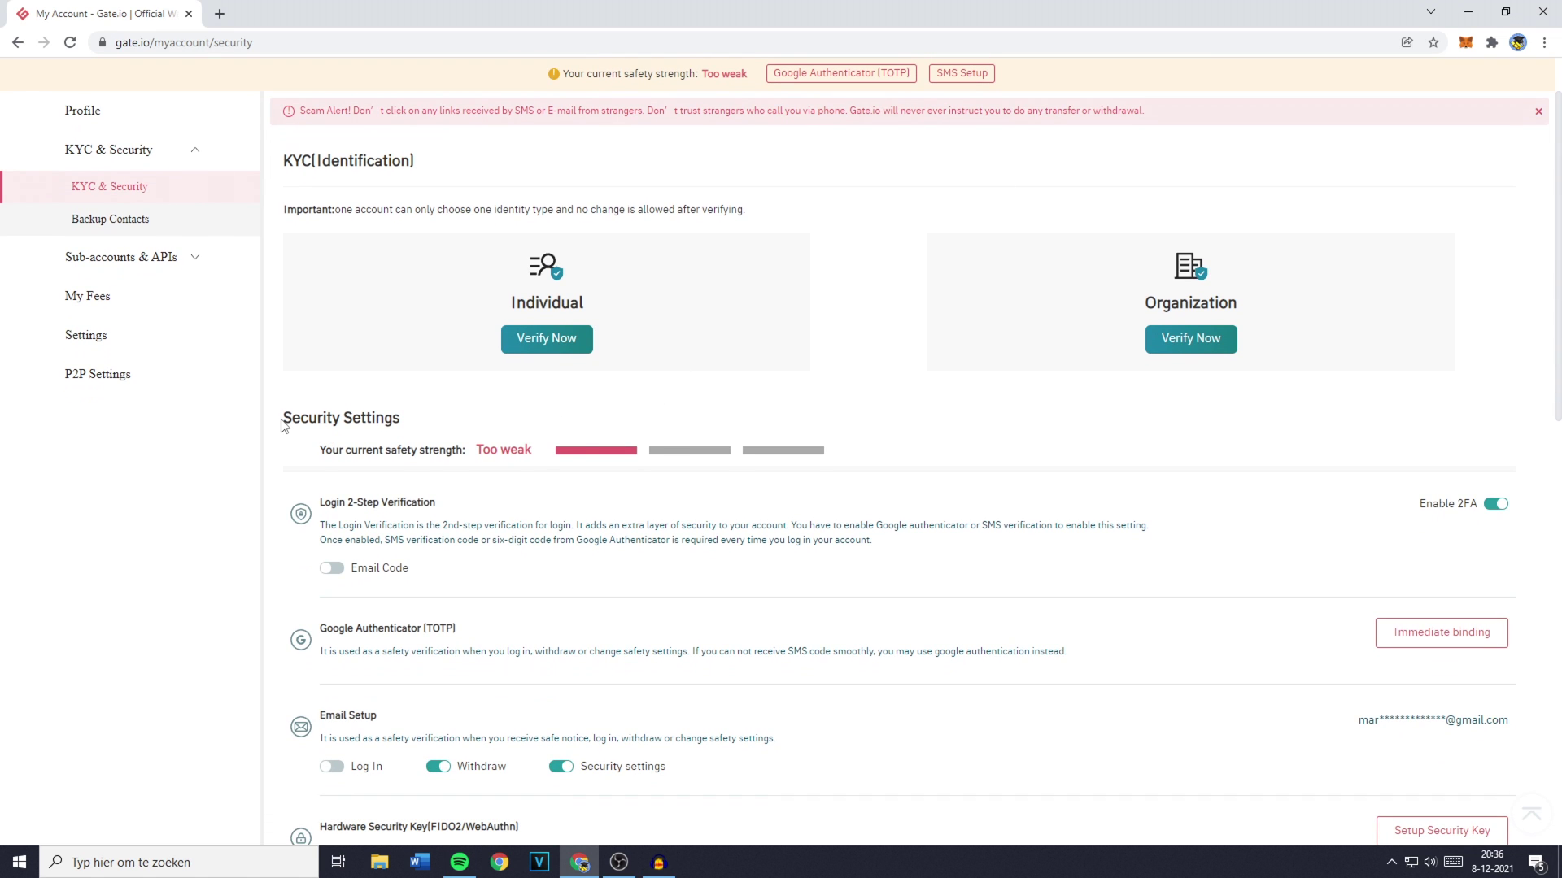
drag(284, 426, 403, 424)
click(592, 429)
scroll(936, 285, up, 1)
mouse_move(1360, 94)
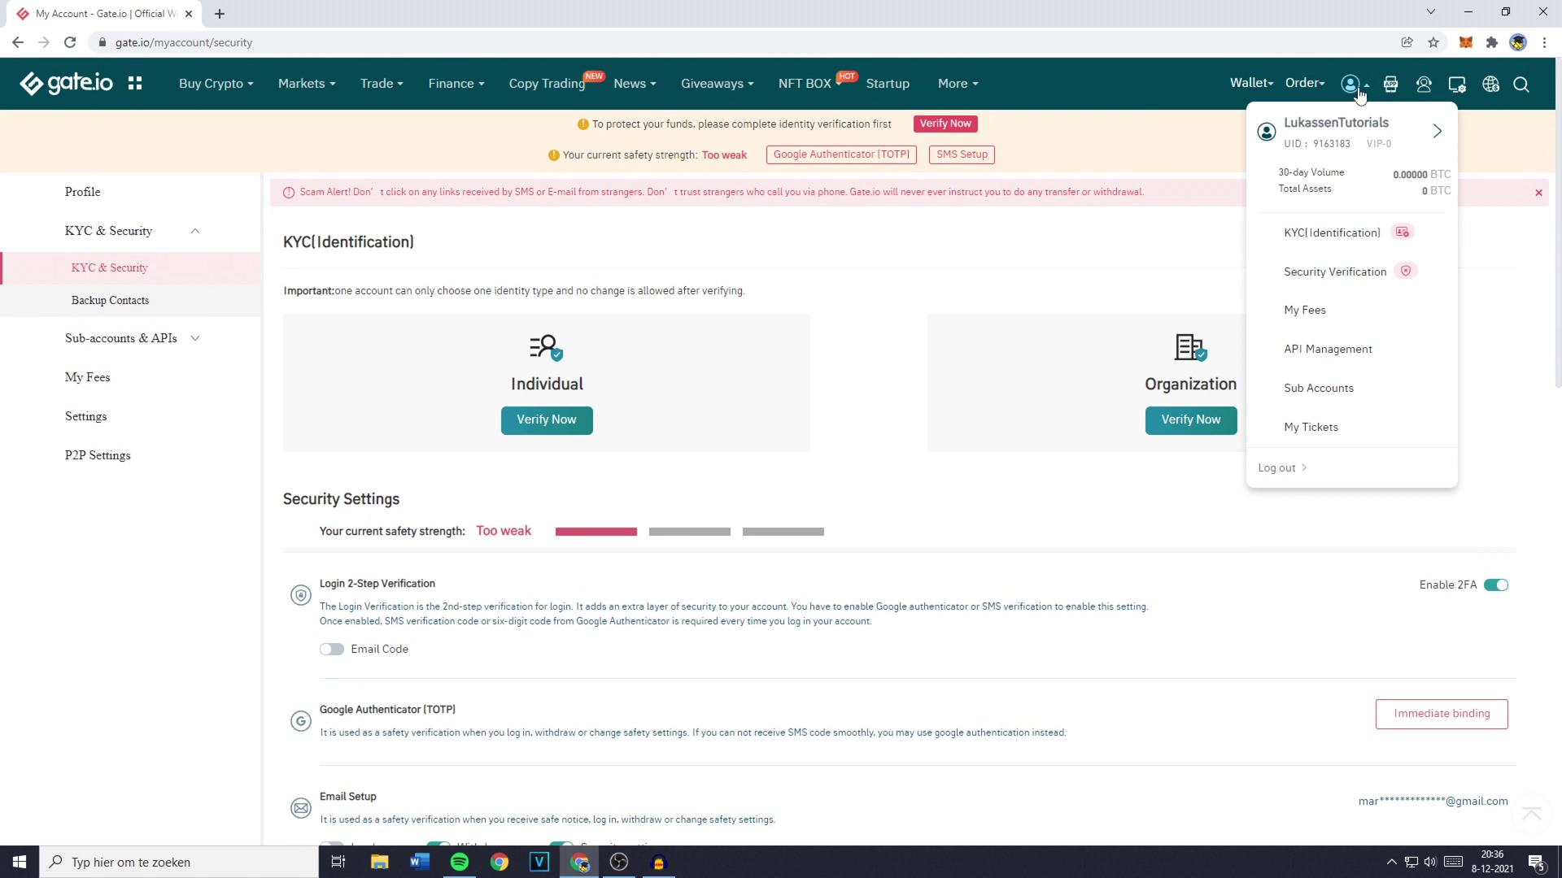
click(1318, 279)
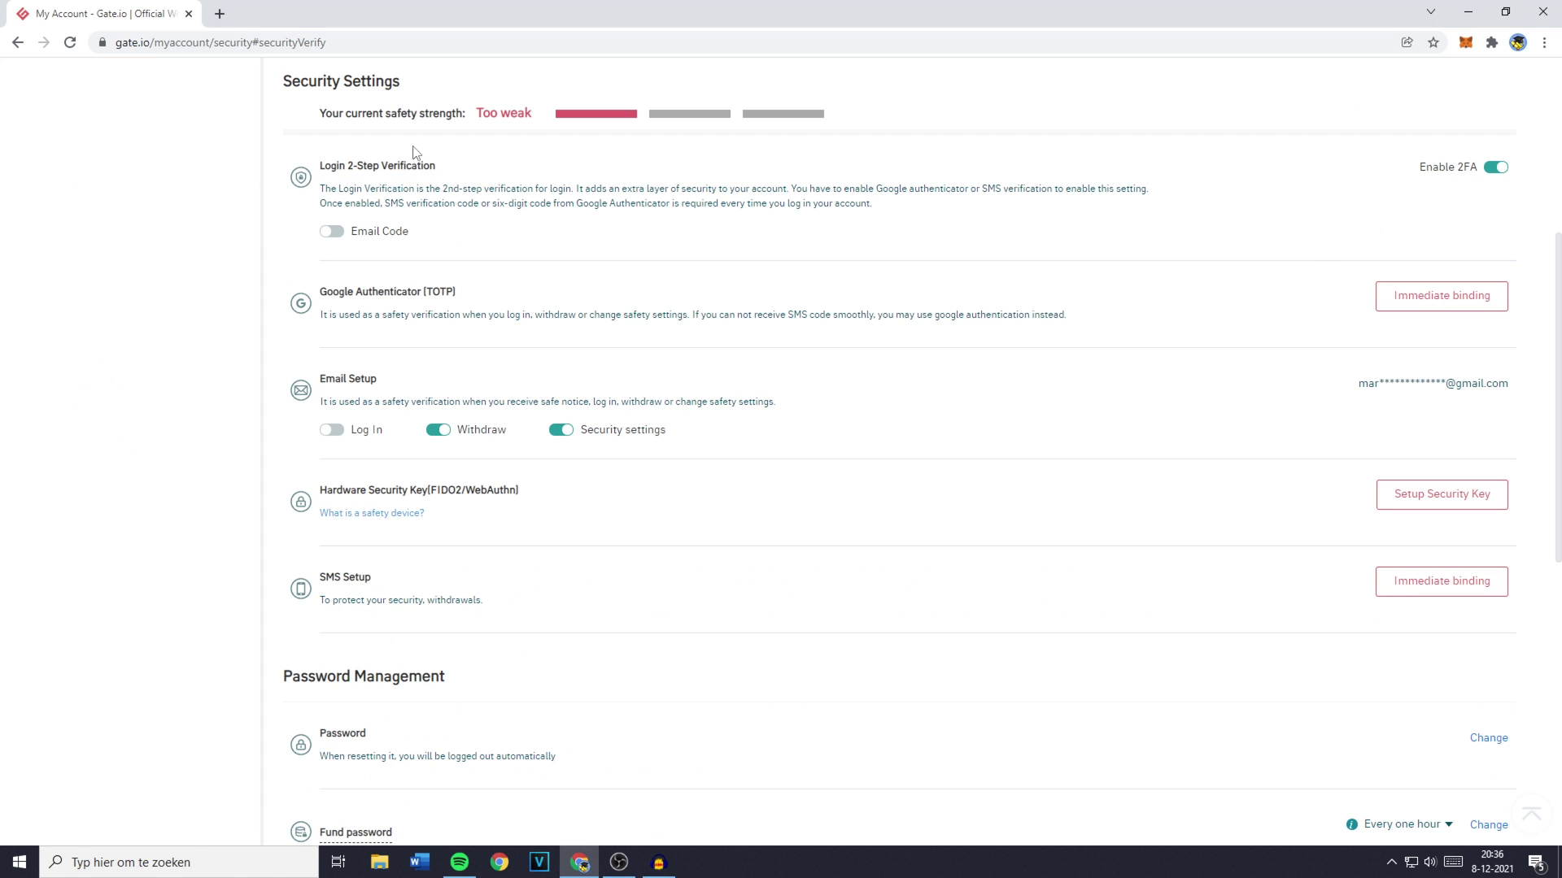
Step: Switch on the Email Code toggle under Login 2-Step Verification
drag(475, 113, 539, 118)
click(541, 119)
drag(318, 166, 444, 172)
click(444, 173)
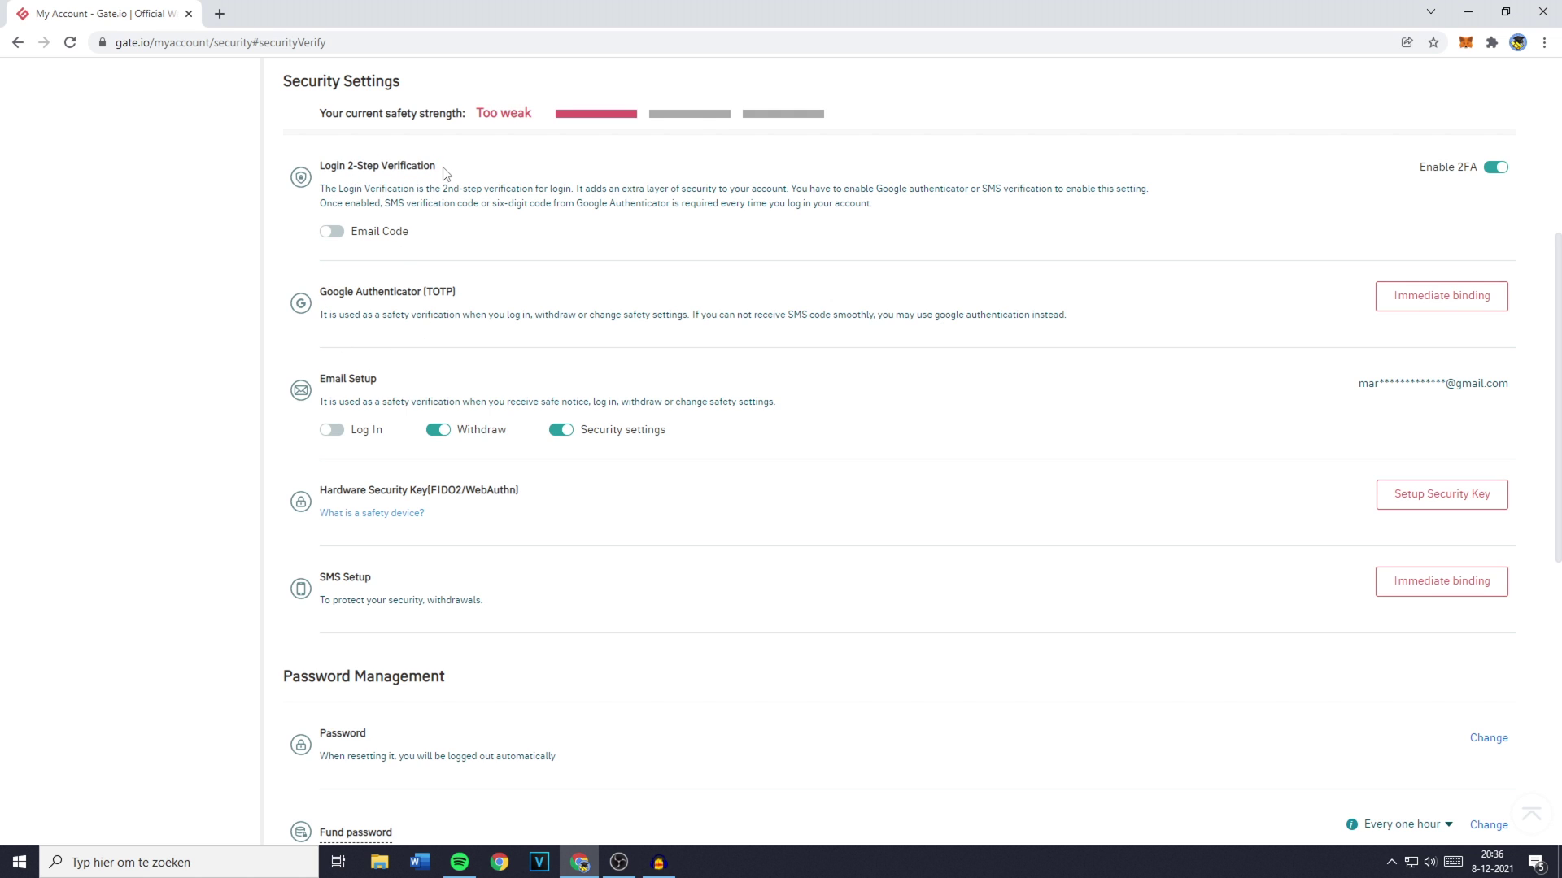
click(330, 233)
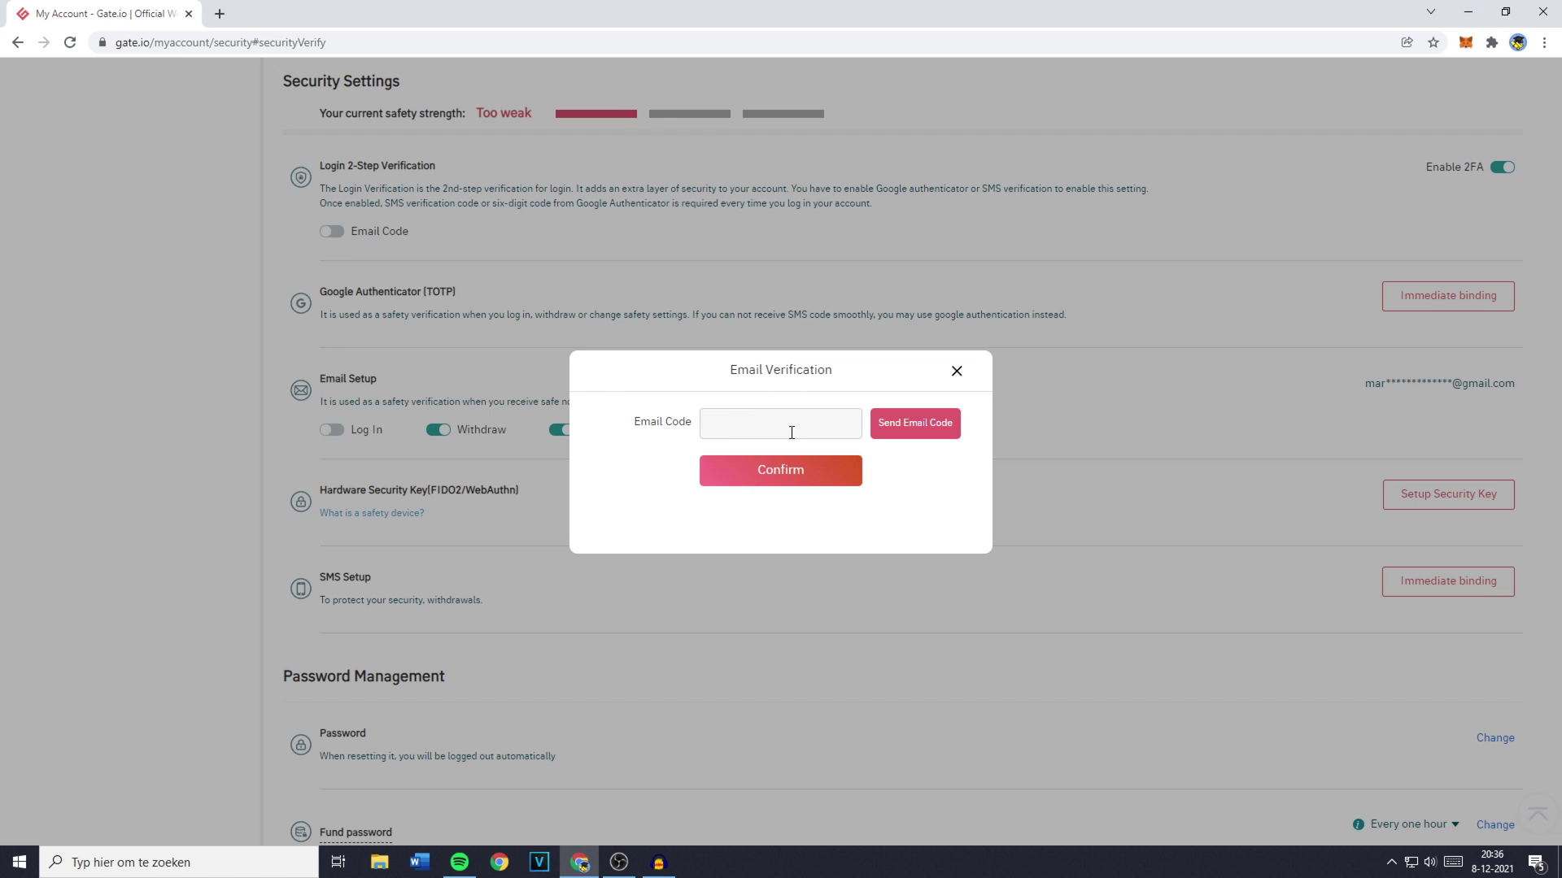
Step: Send the email code, paste the code from Gmail, and confirm to enable Email Code login verification
click(922, 422)
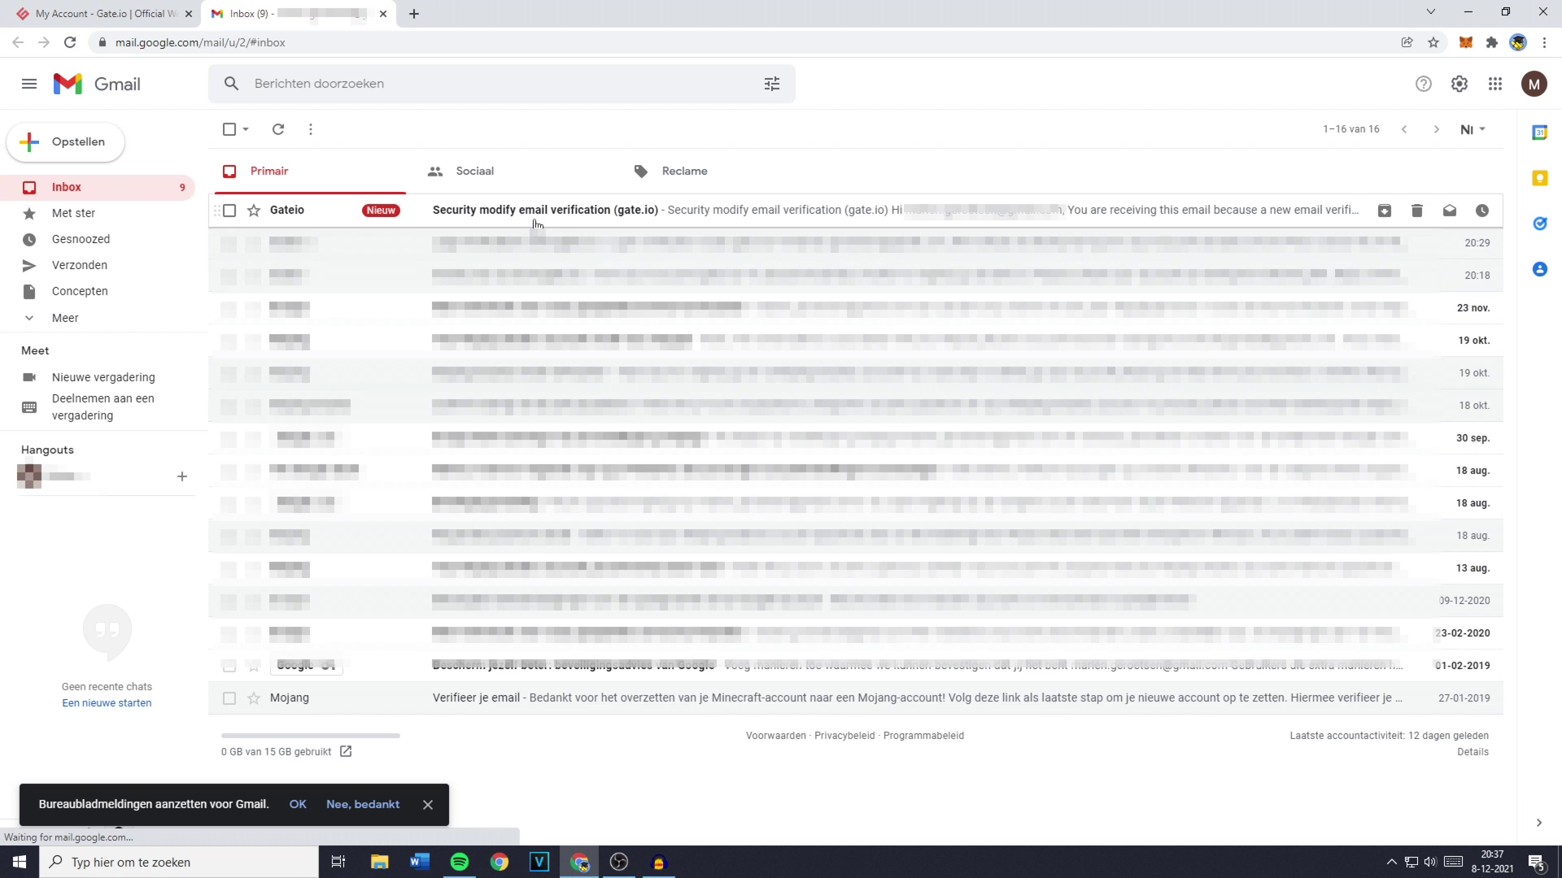
click(536, 219)
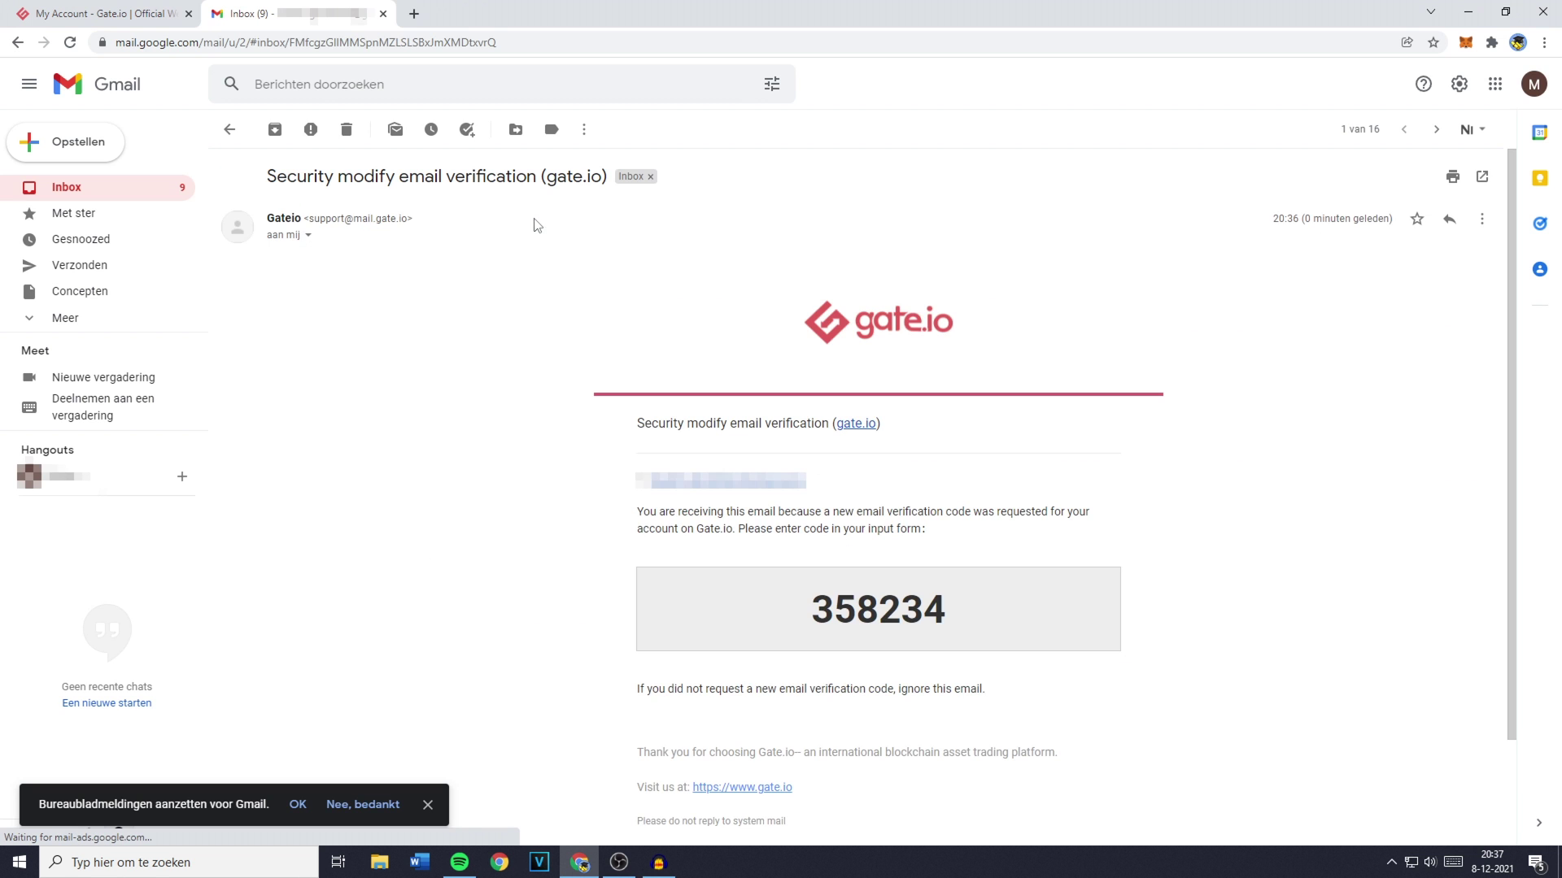
double_click(826, 588)
key(ctrl+c)
middle_click(348, 11)
key(ctrl+v)
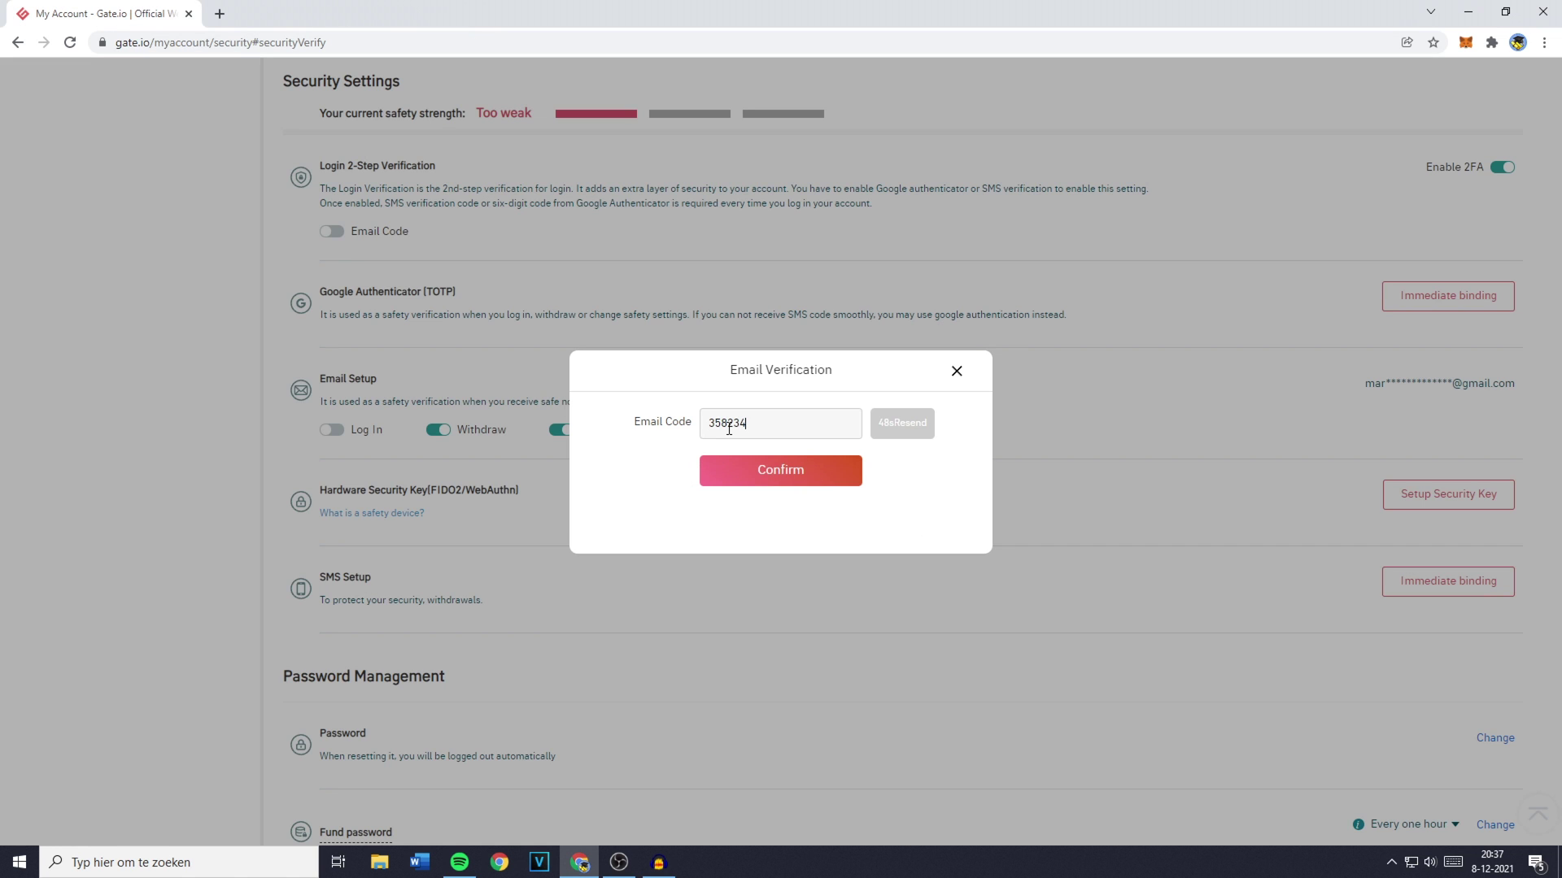
click(735, 469)
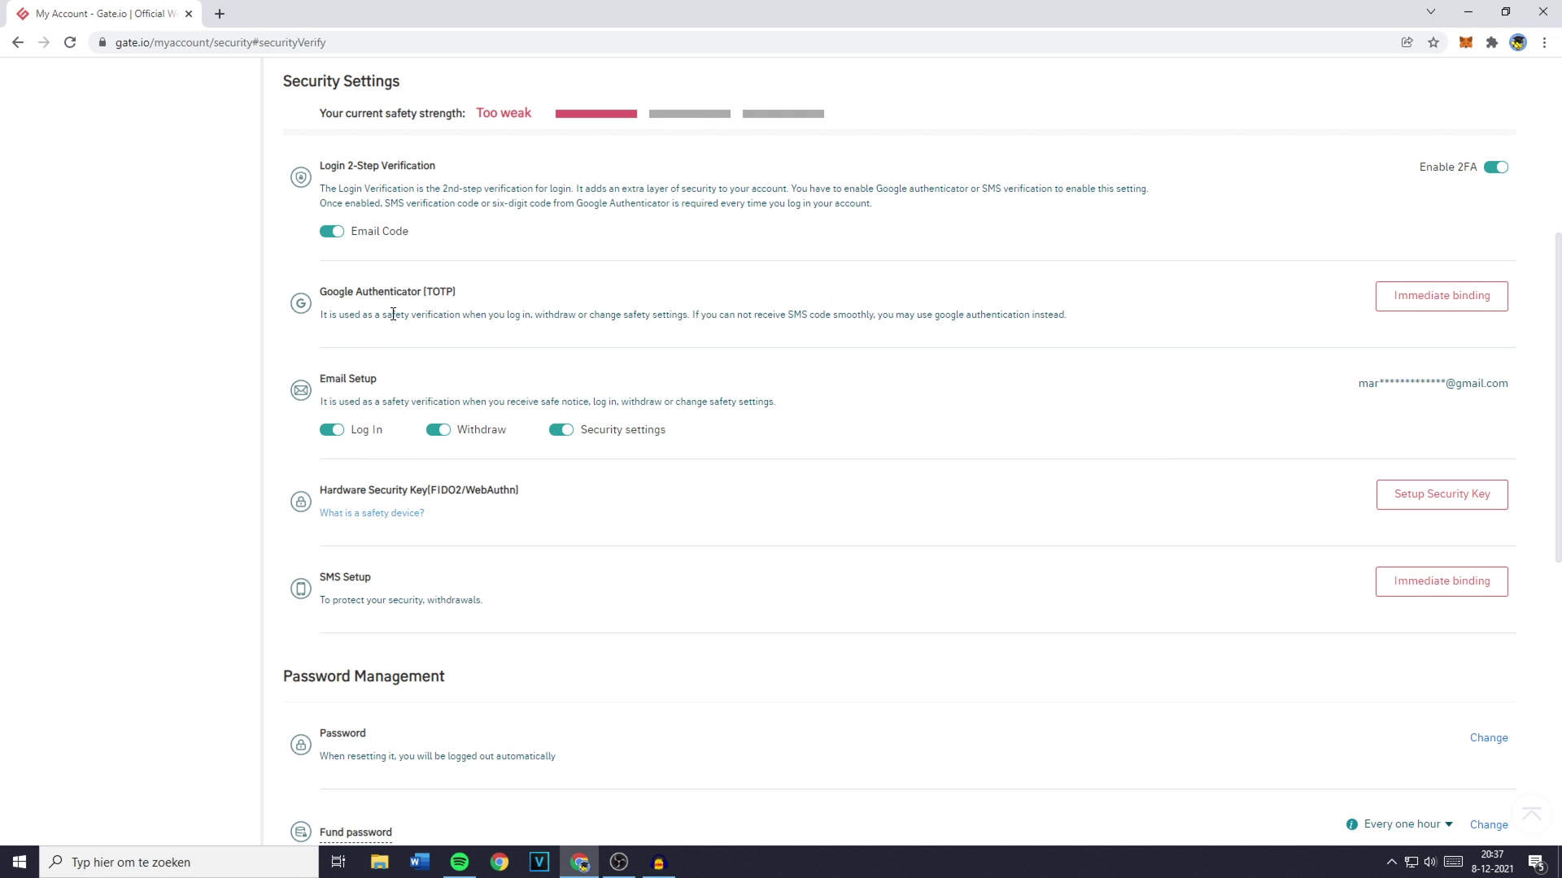
scroll(433, 291, up, 1)
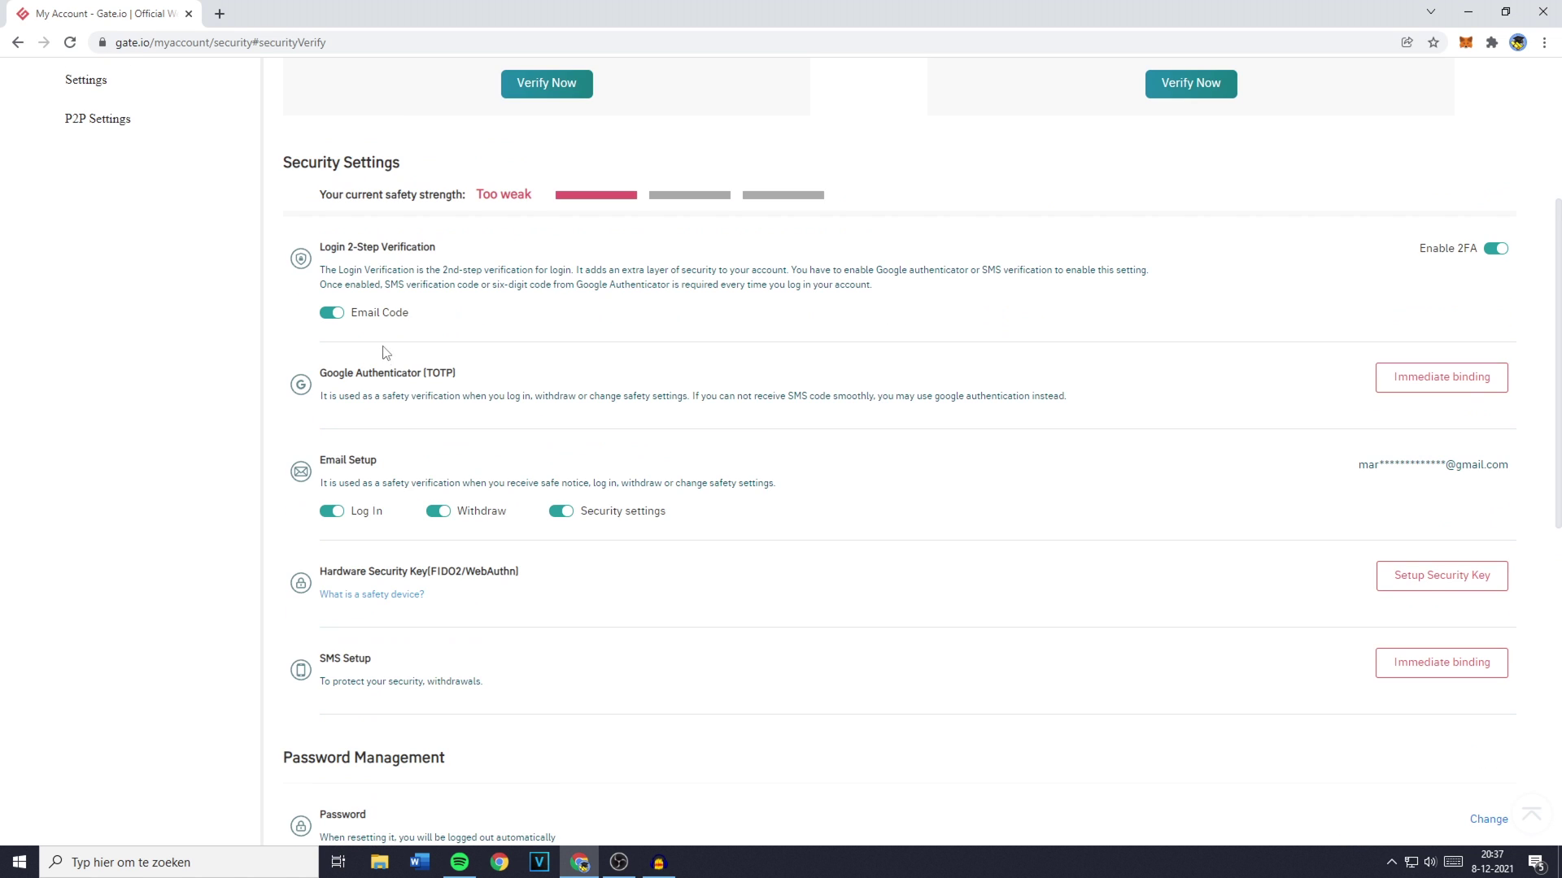
Step: Choose Immediate binding for Google Authenticator (TOTP) in Security Settings
click(1445, 382)
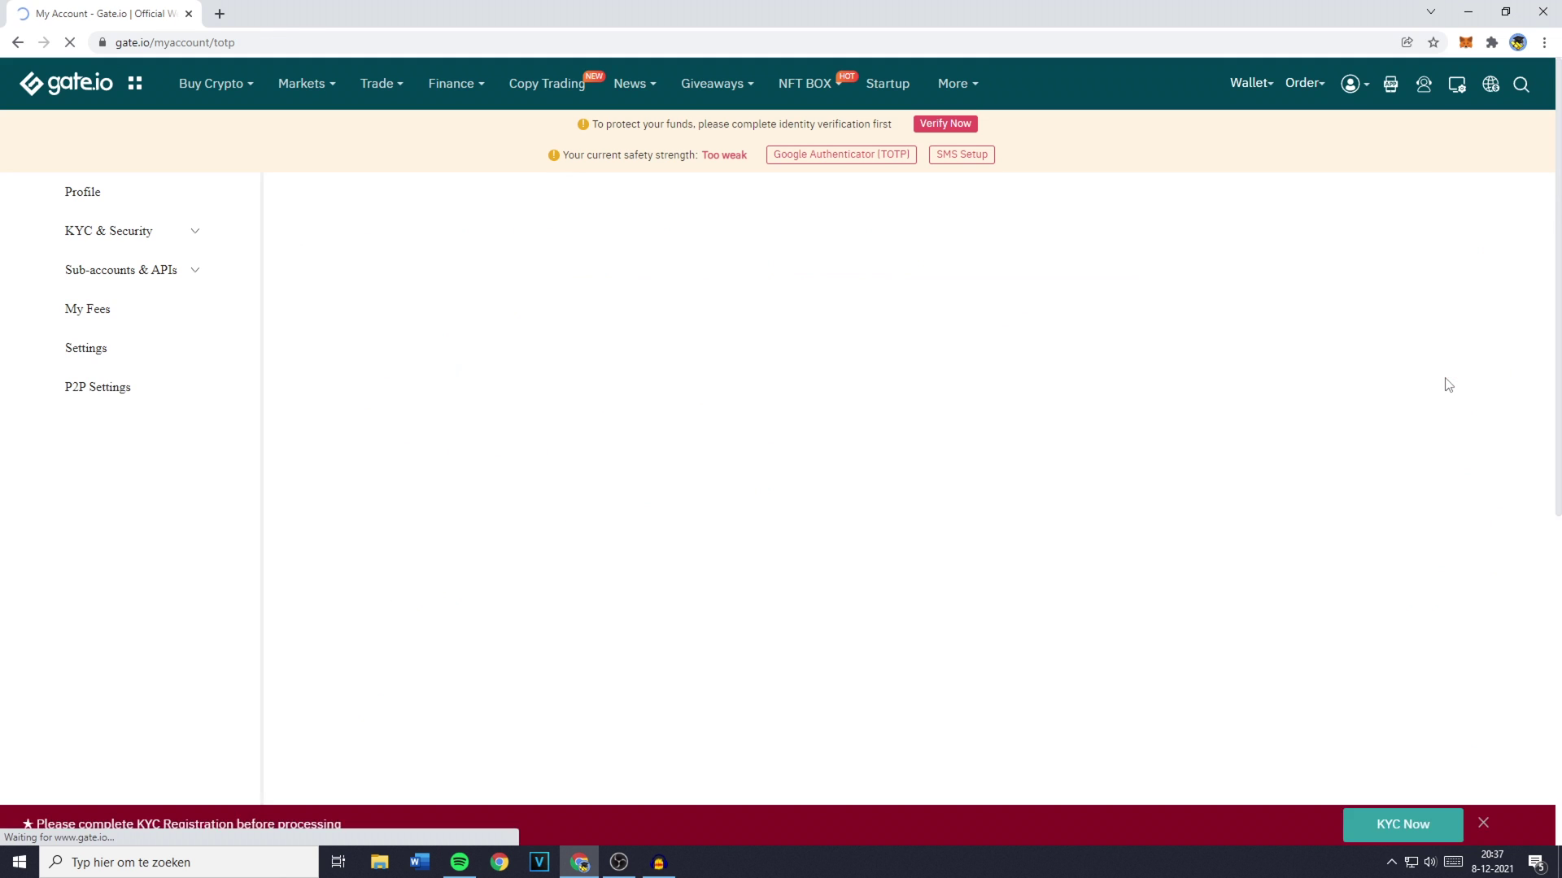
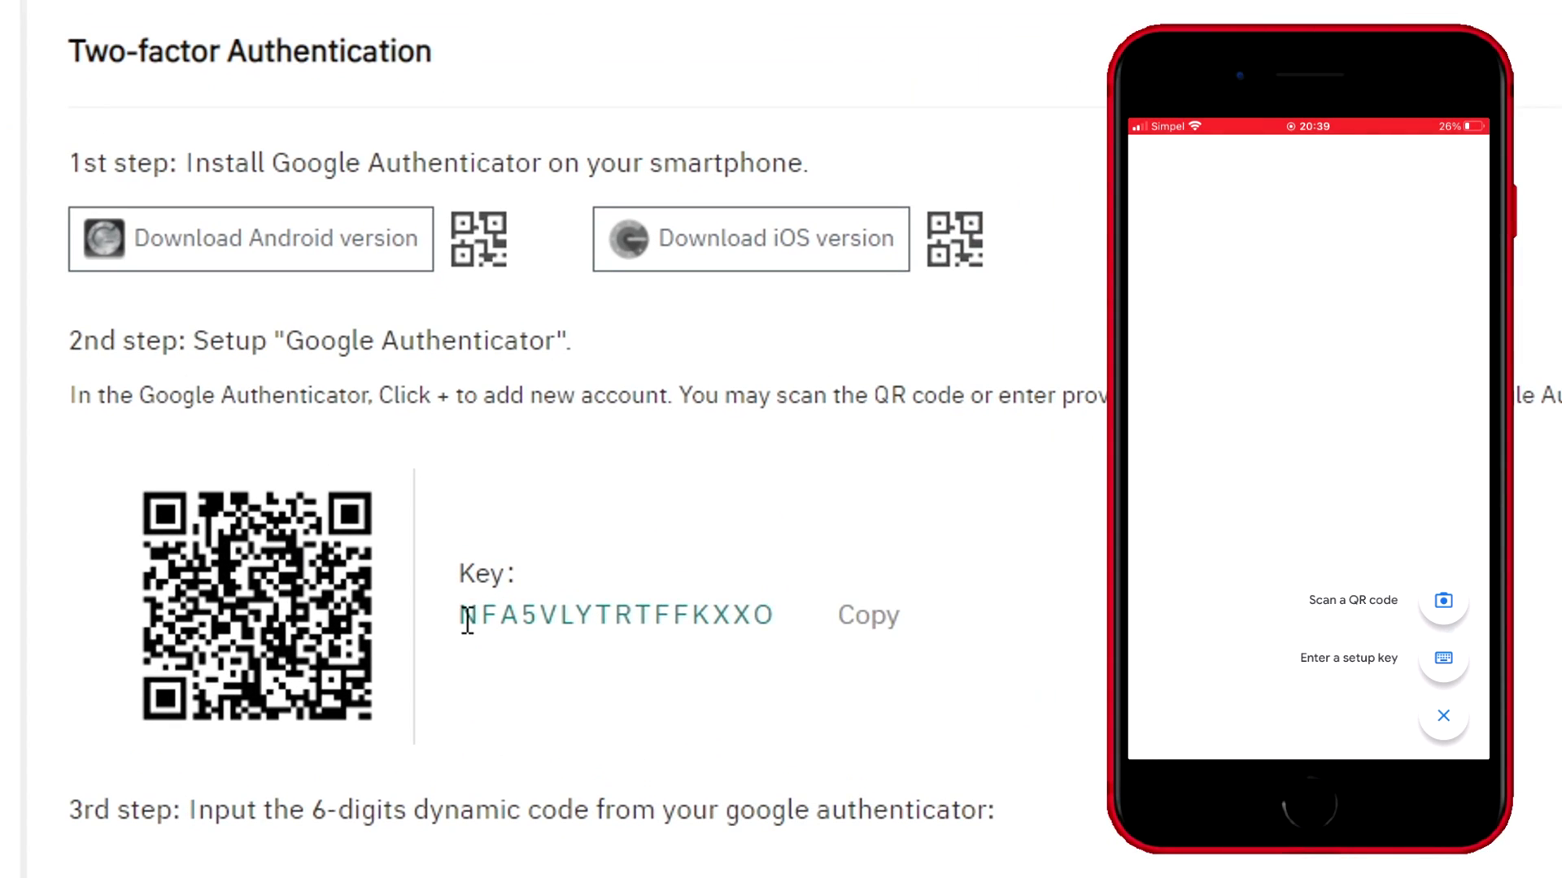
Step: Enter the six-digit authenticator code and enable two-factor authentication
drag(468, 619, 721, 617)
click(791, 583)
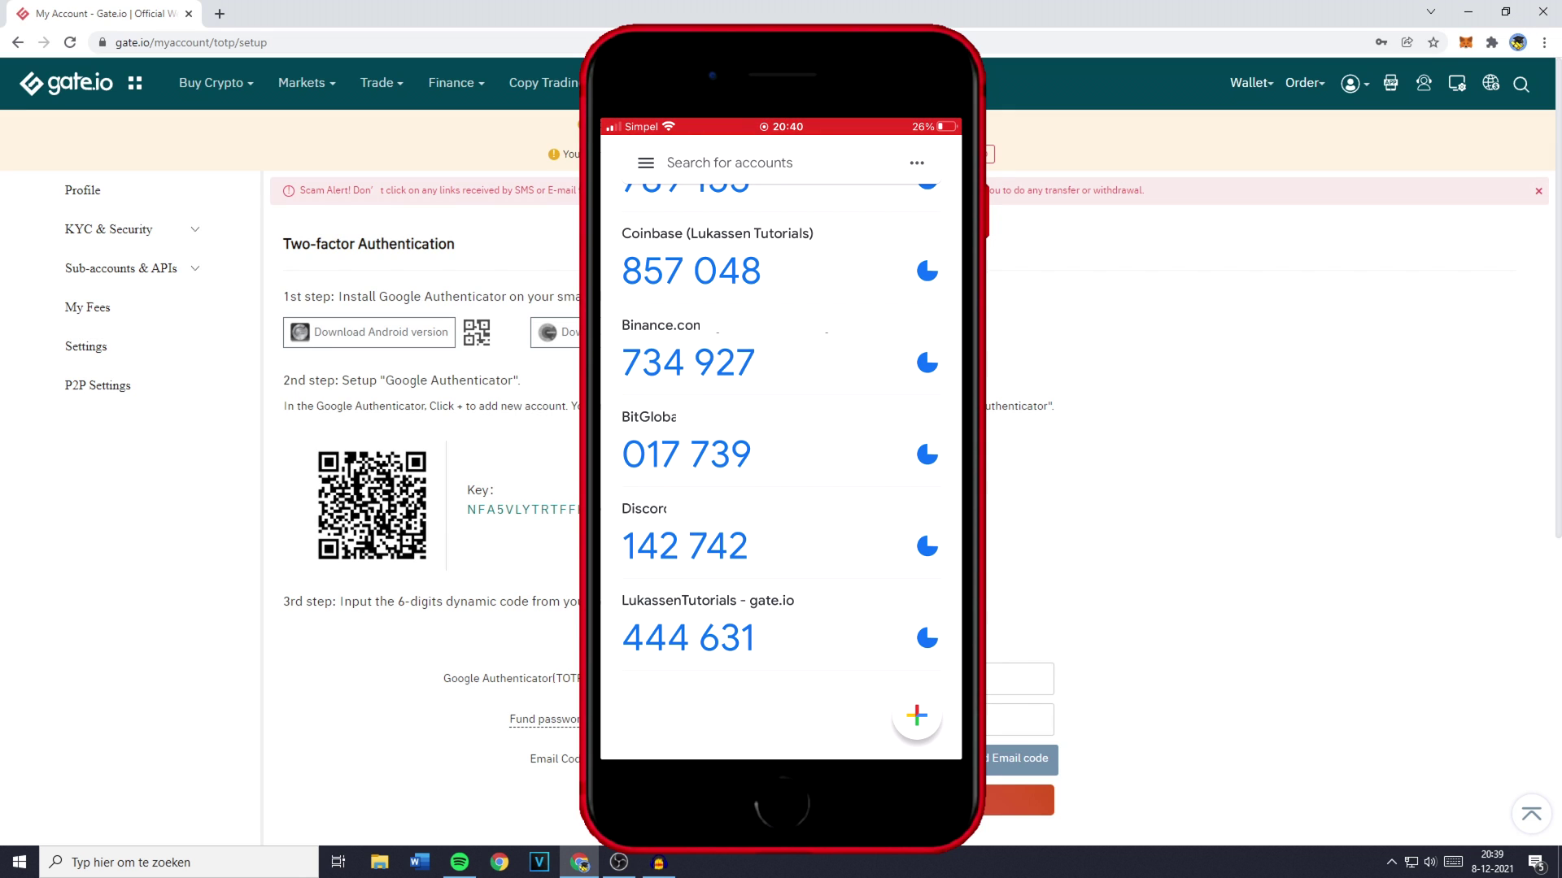
scroll(585, 440, down, 2)
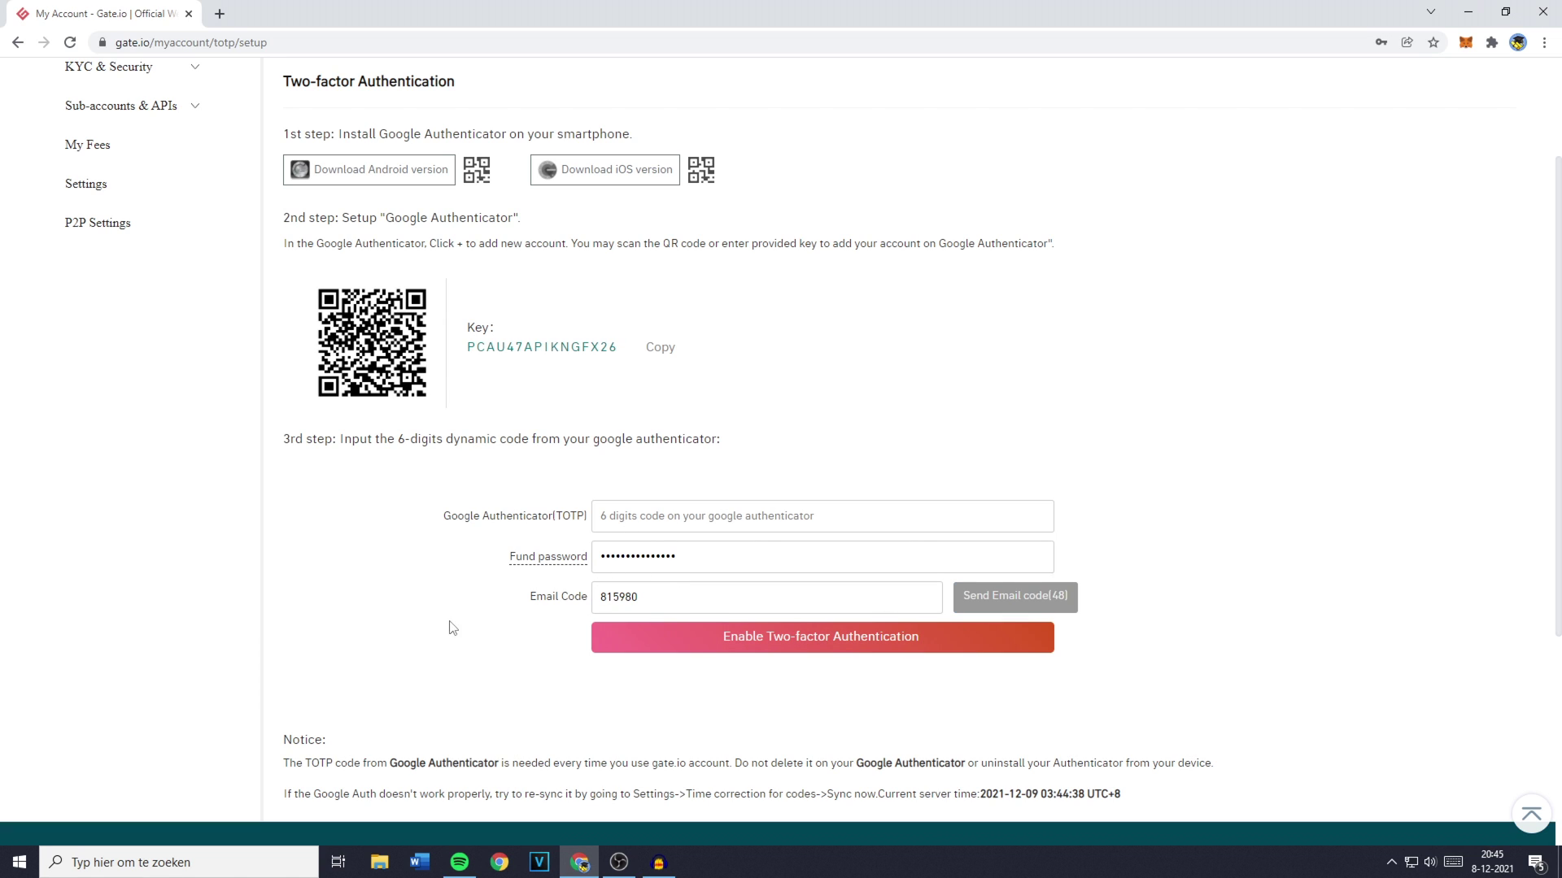
mouse_move(558, 567)
click(633, 506)
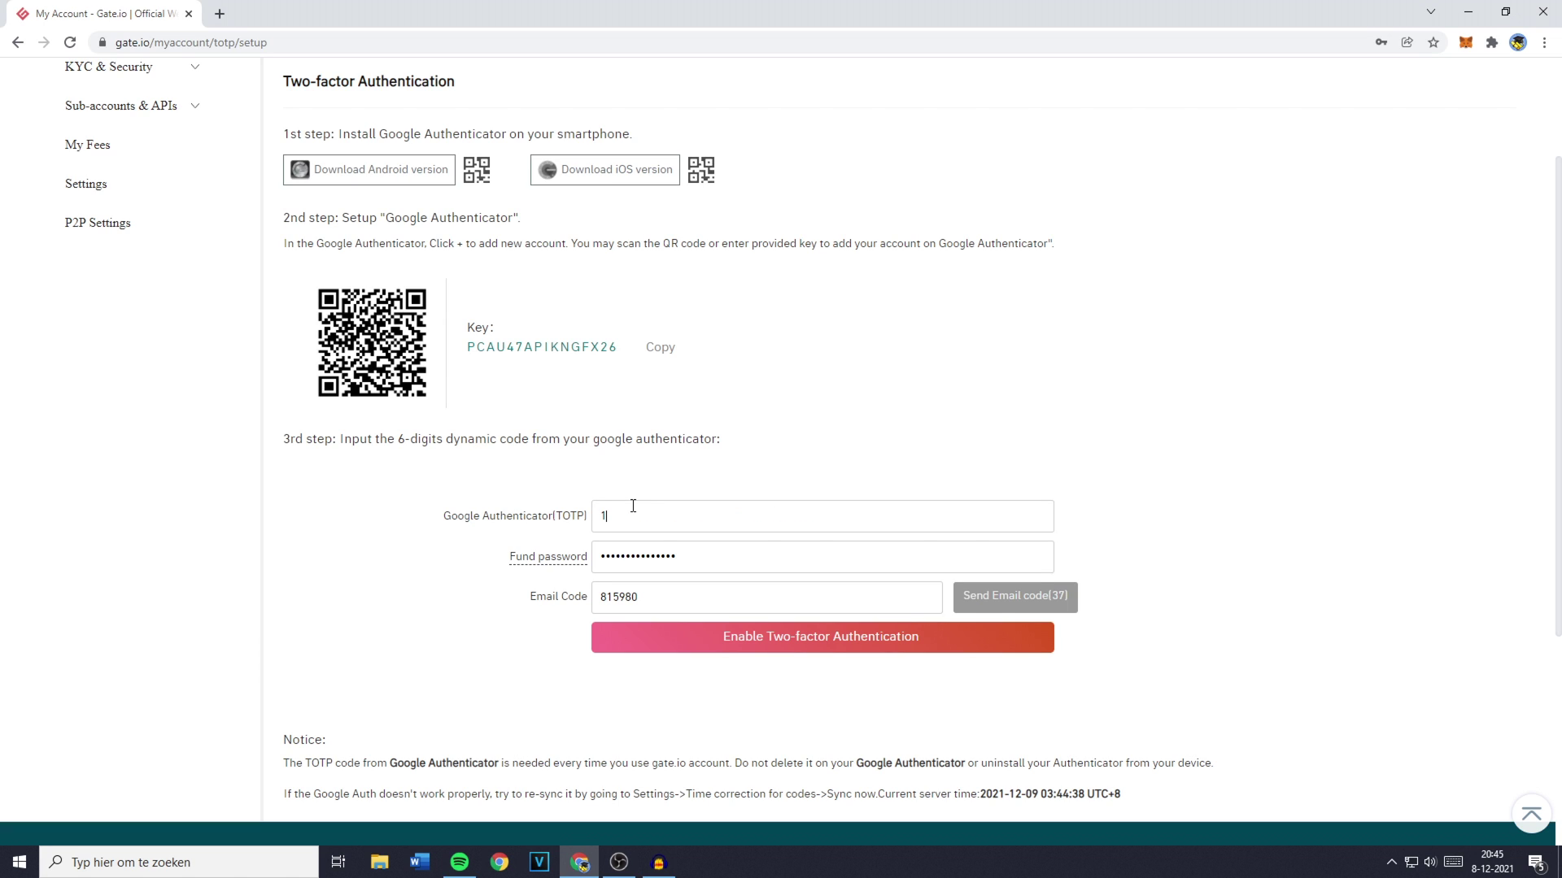
click(806, 646)
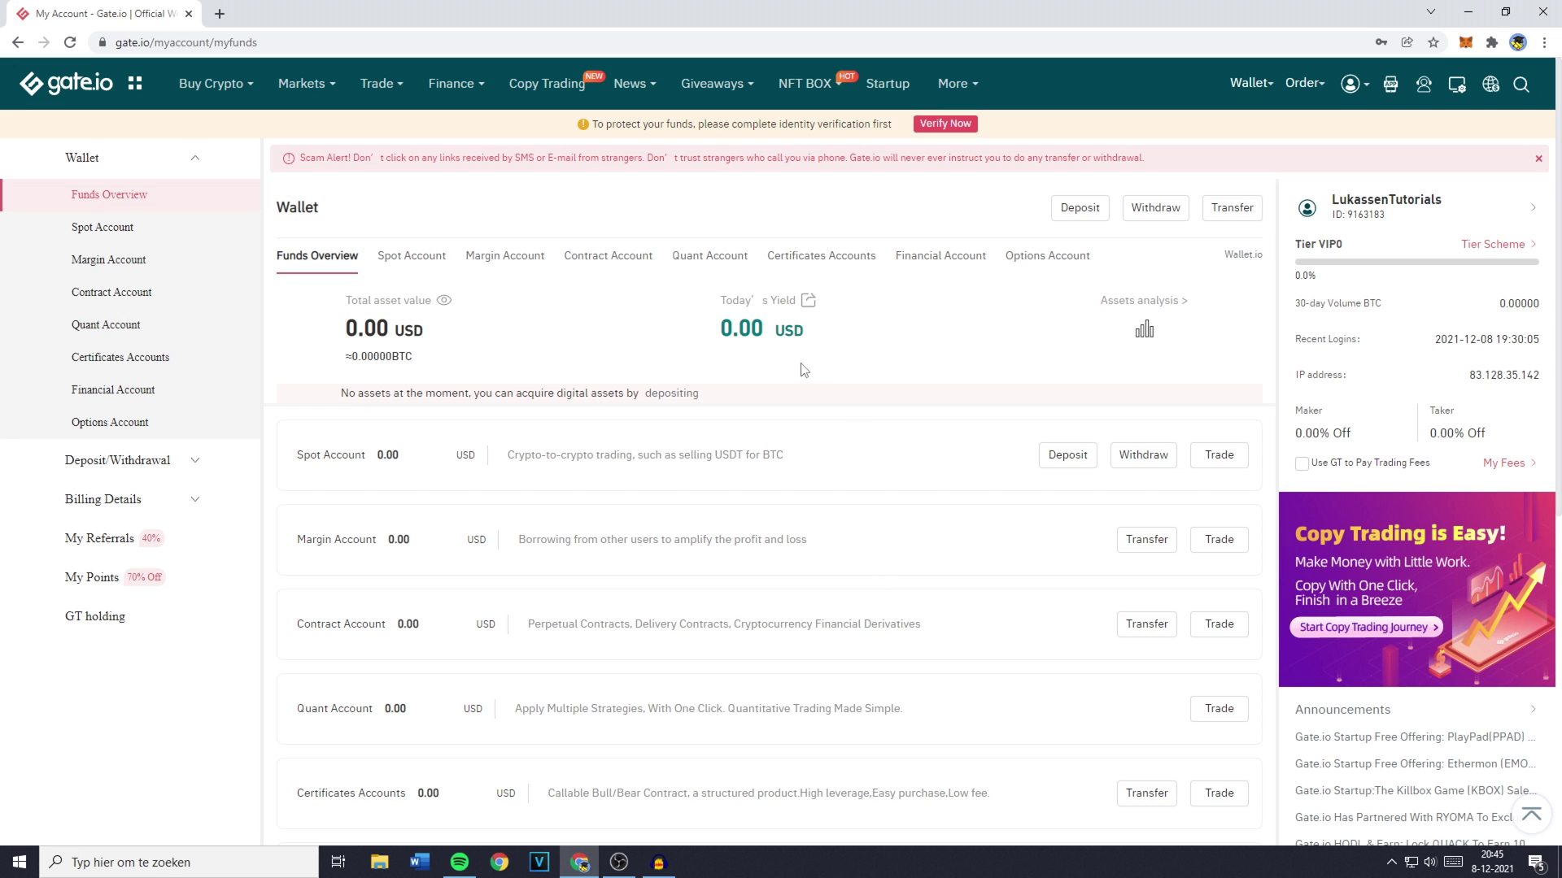
Step: Review Security Verification settings from the avatar menu and start SMS phone binding
mouse_move(1363, 96)
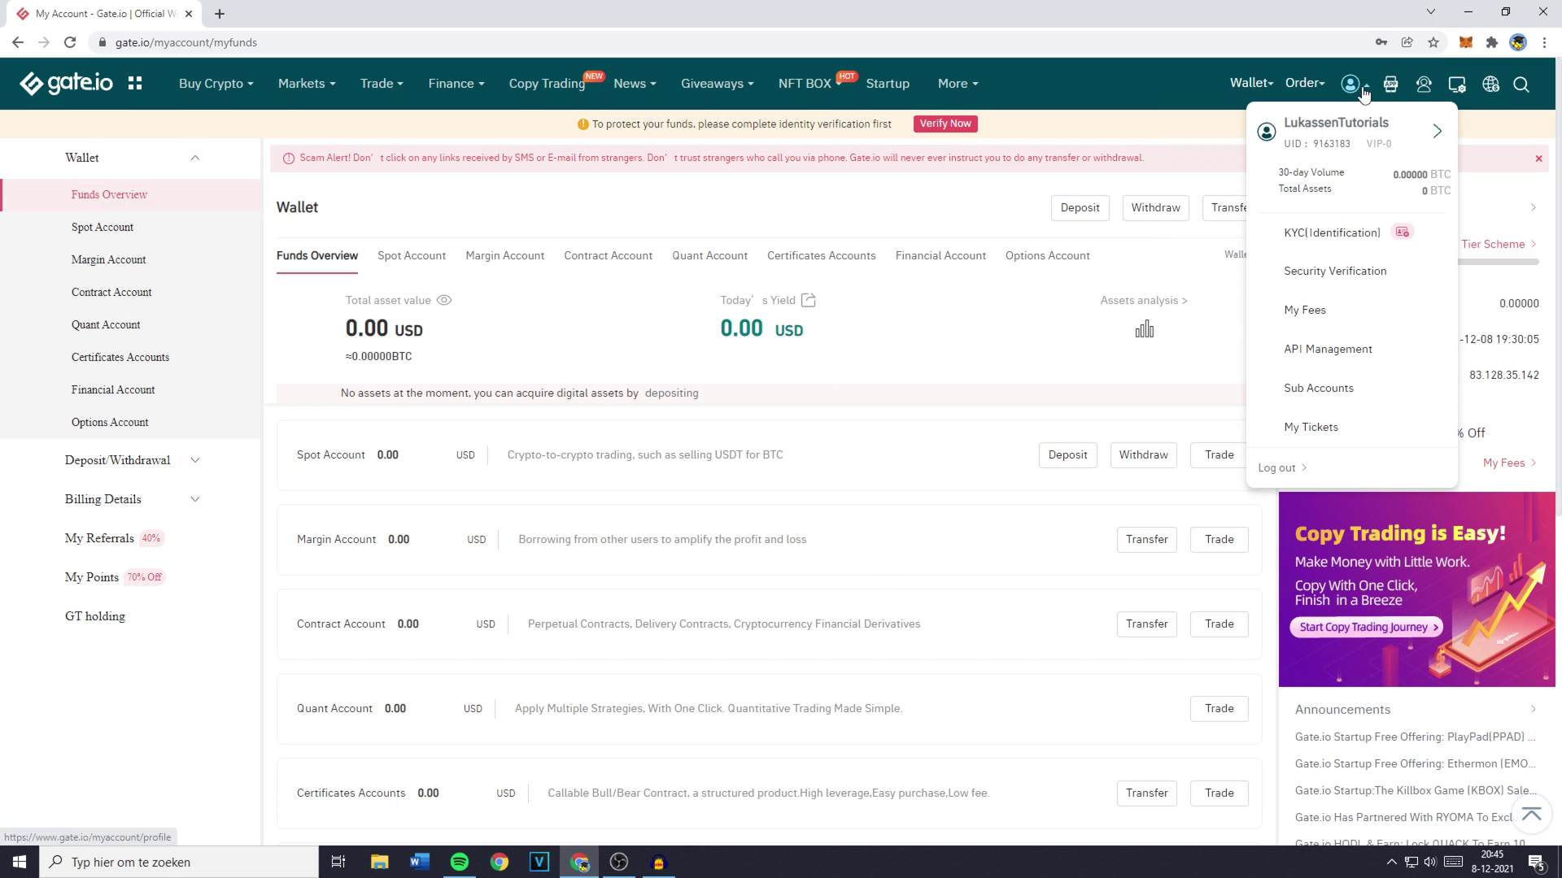
click(1334, 276)
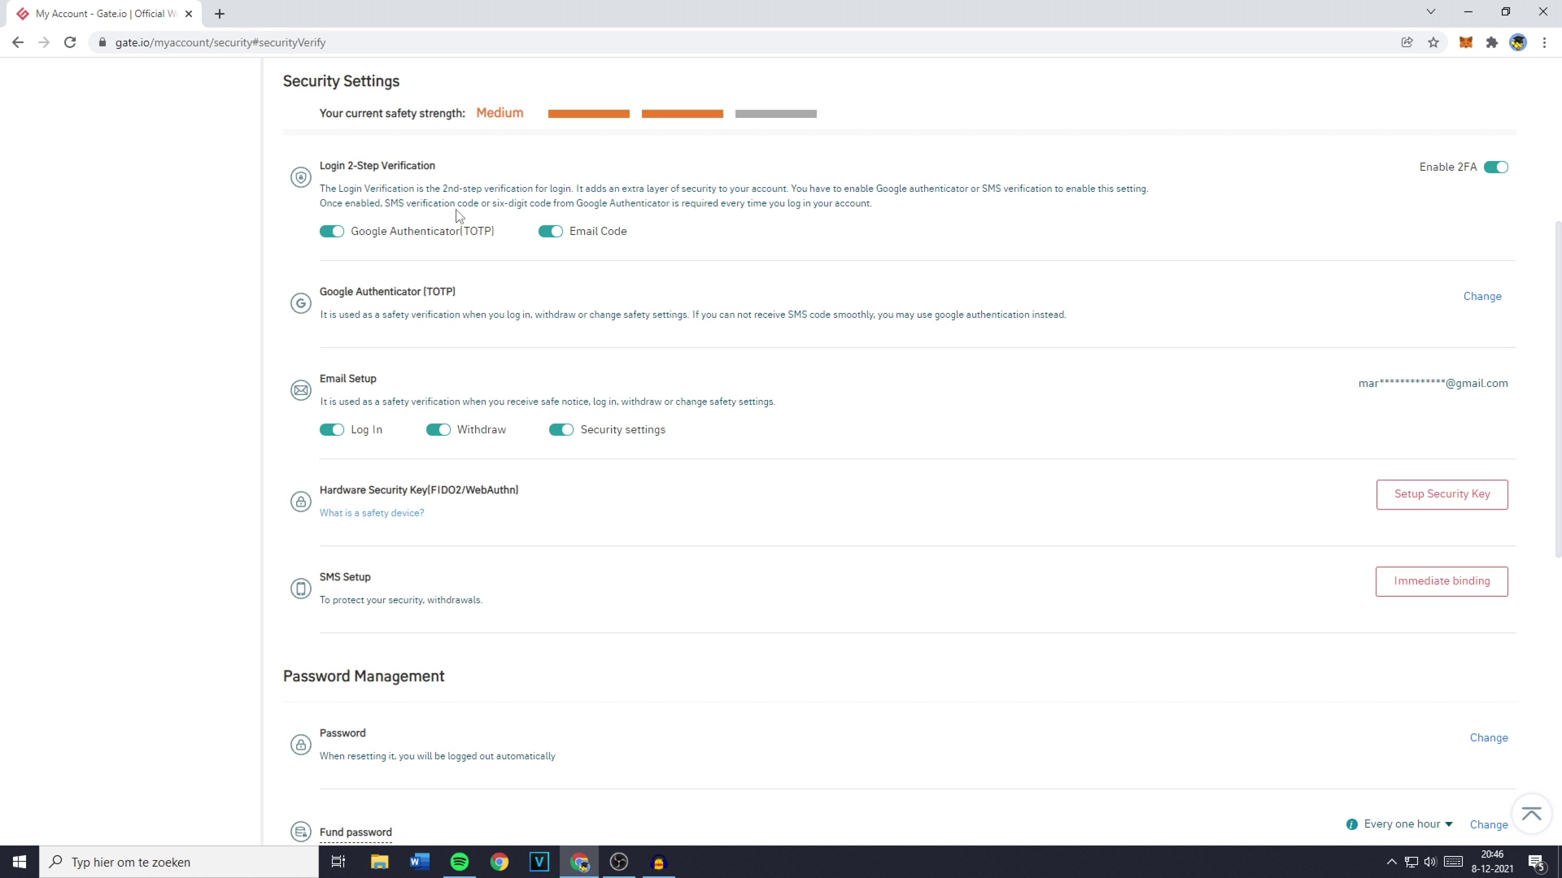
click(1451, 596)
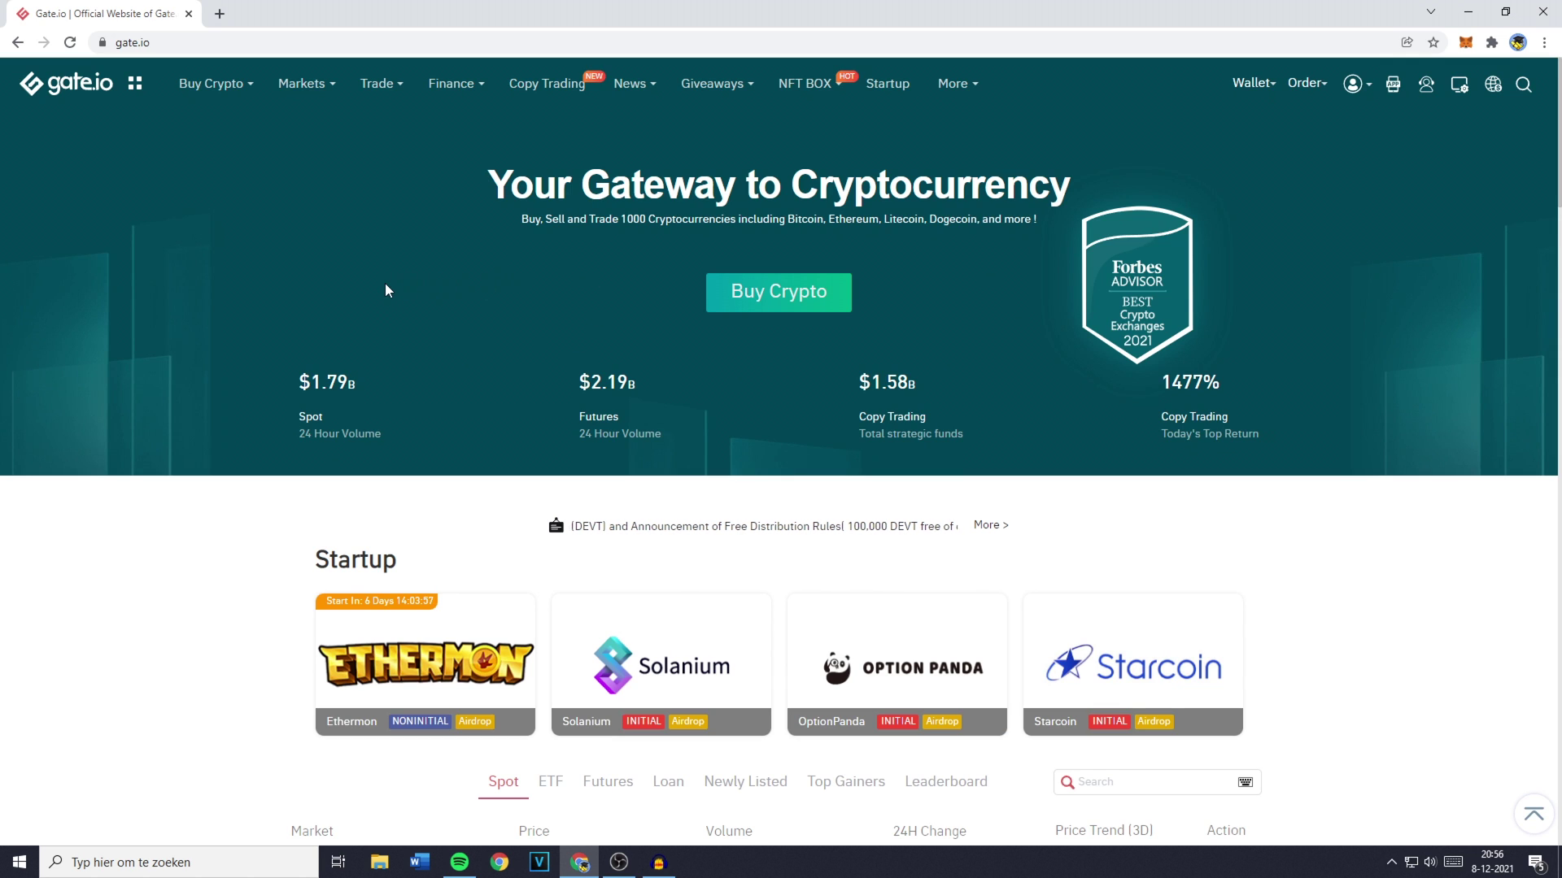
mouse_move(215, 98)
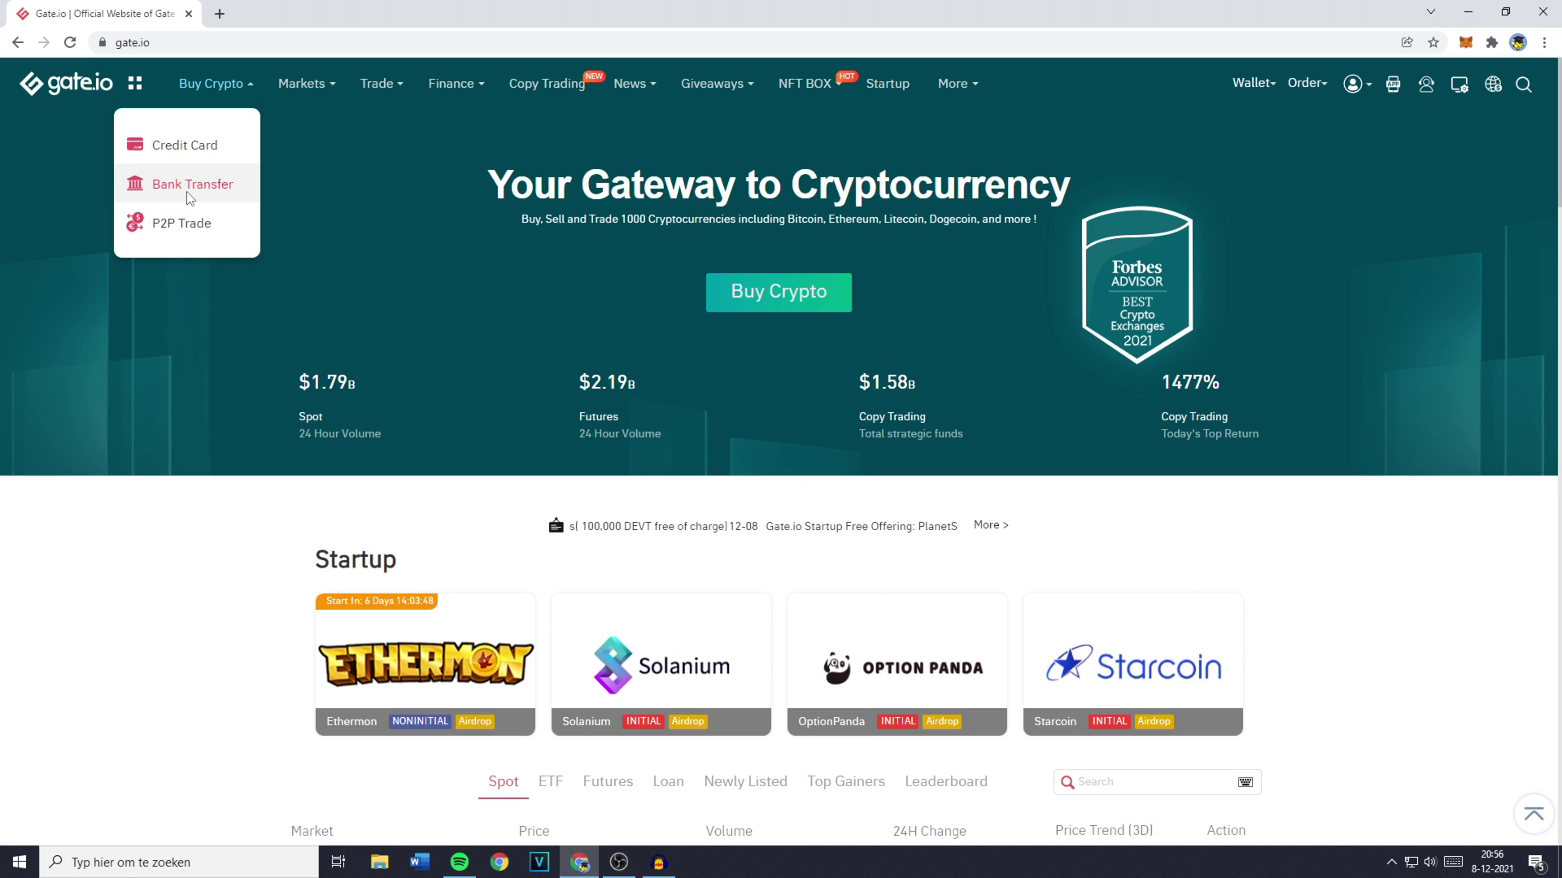
click(189, 195)
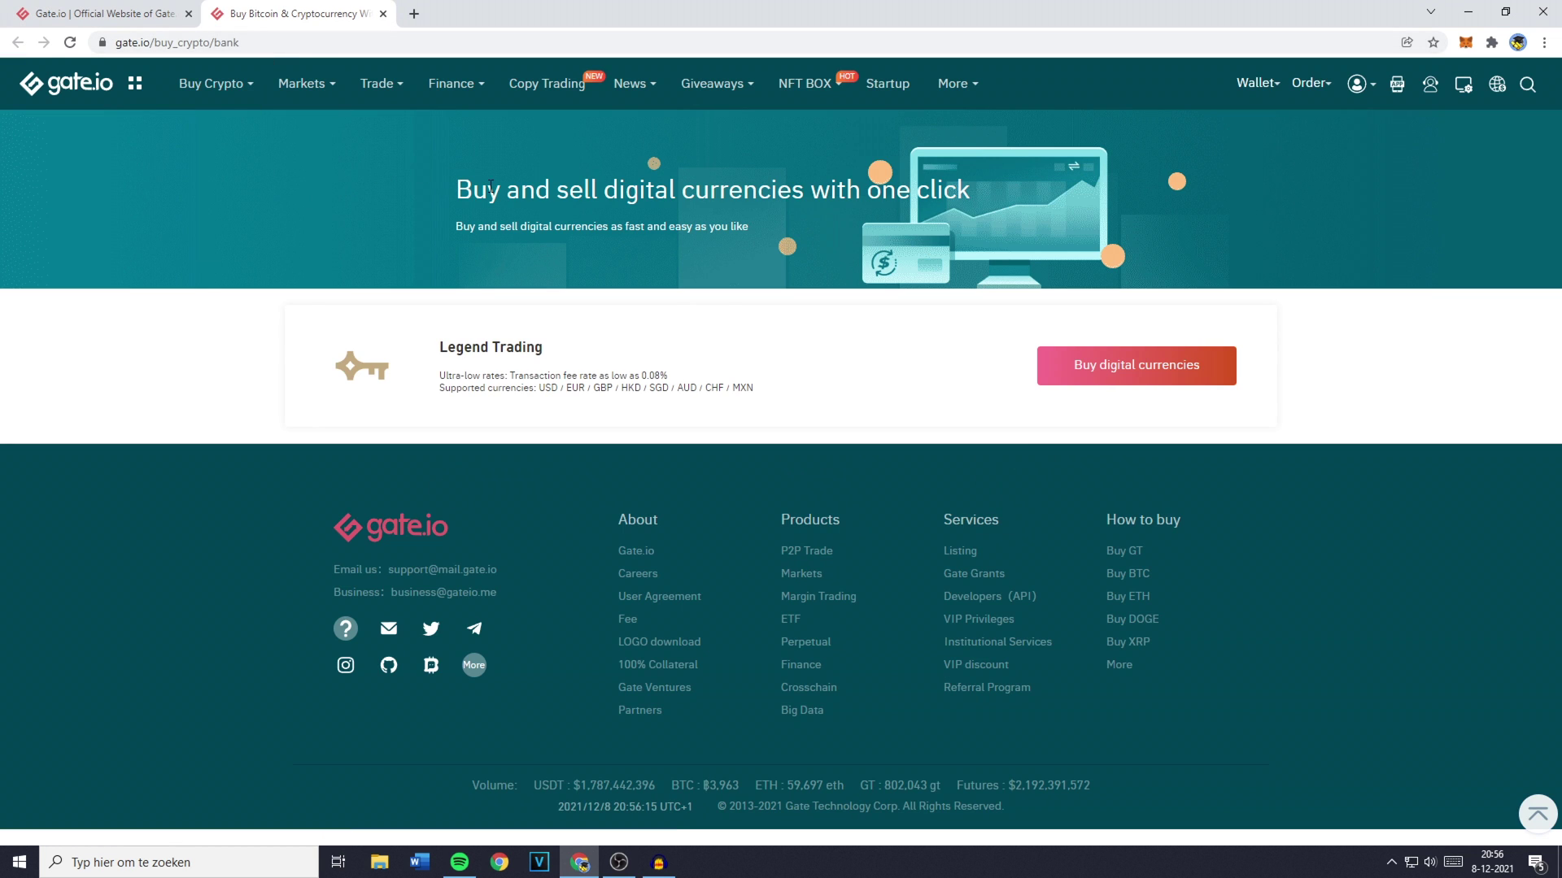
click(1155, 389)
click(777, 498)
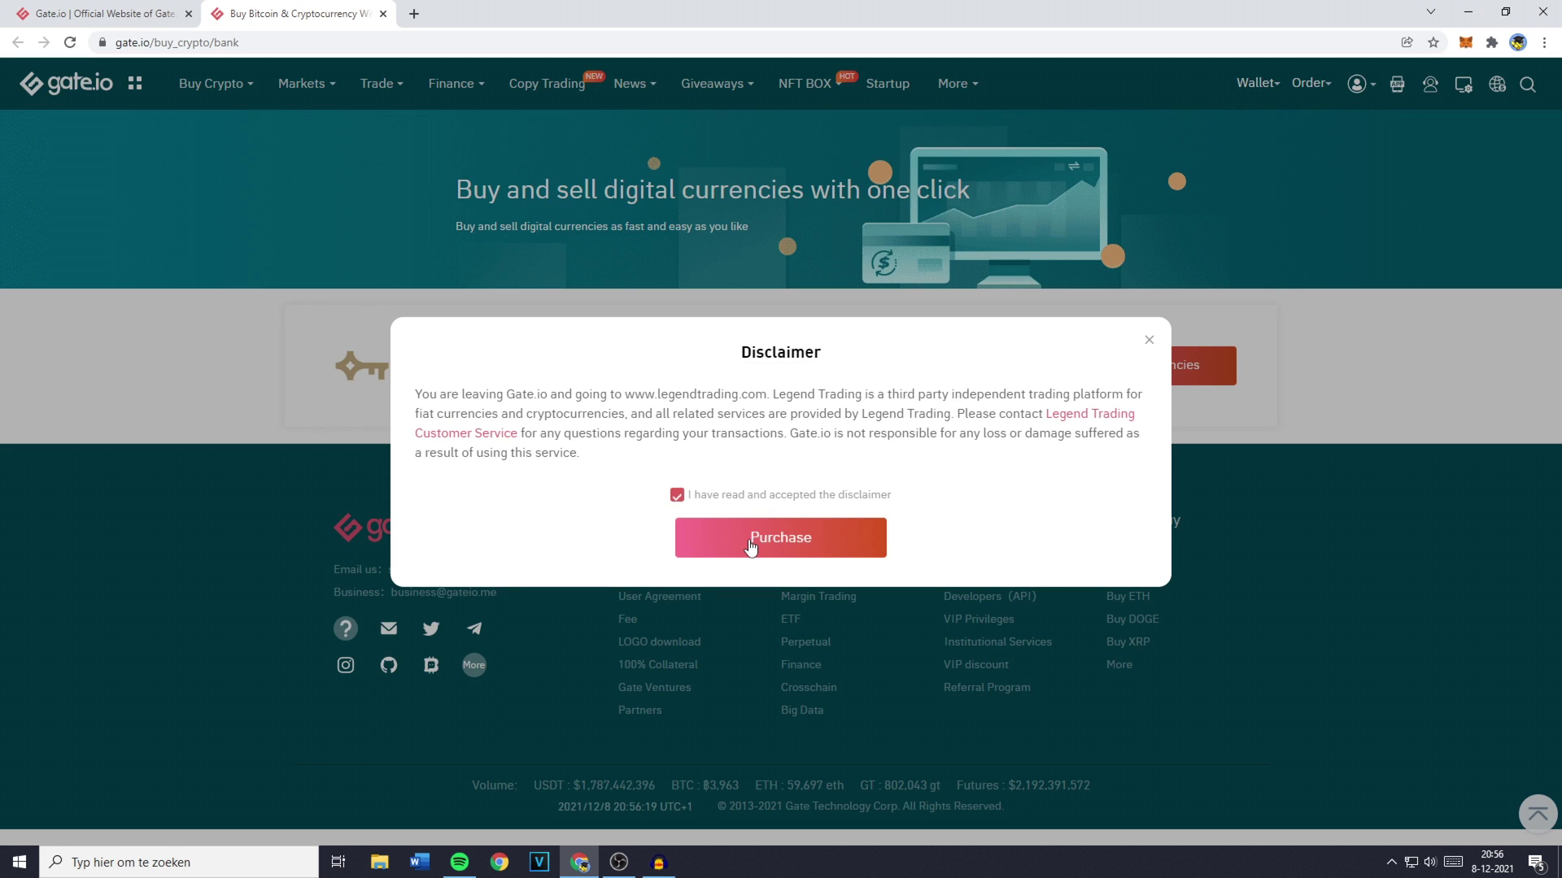
click(750, 545)
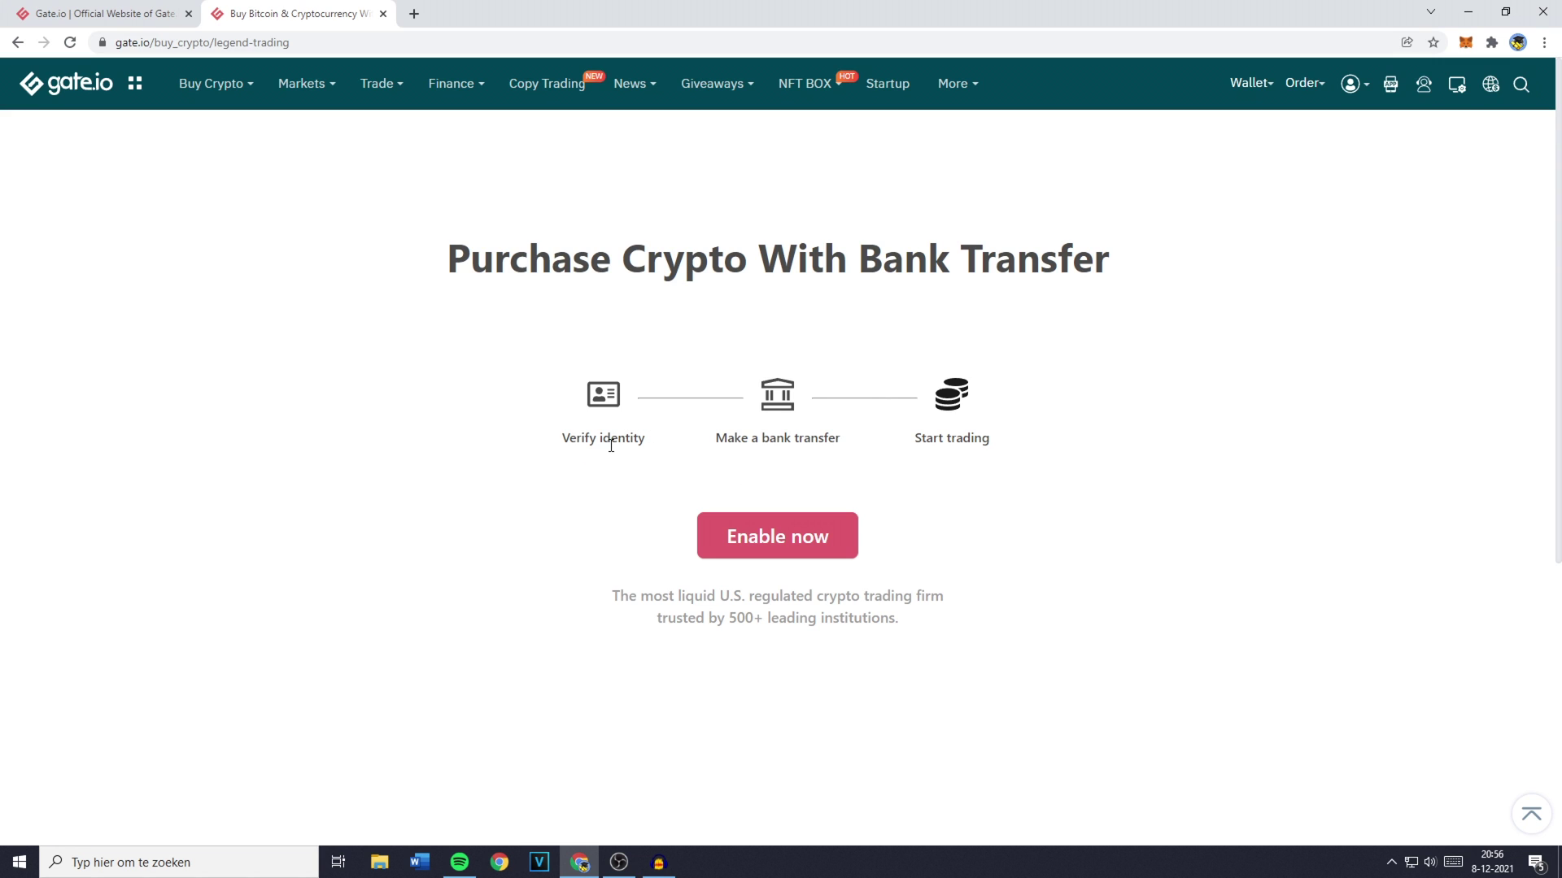
drag(727, 439, 1011, 450)
click(1010, 451)
click(777, 535)
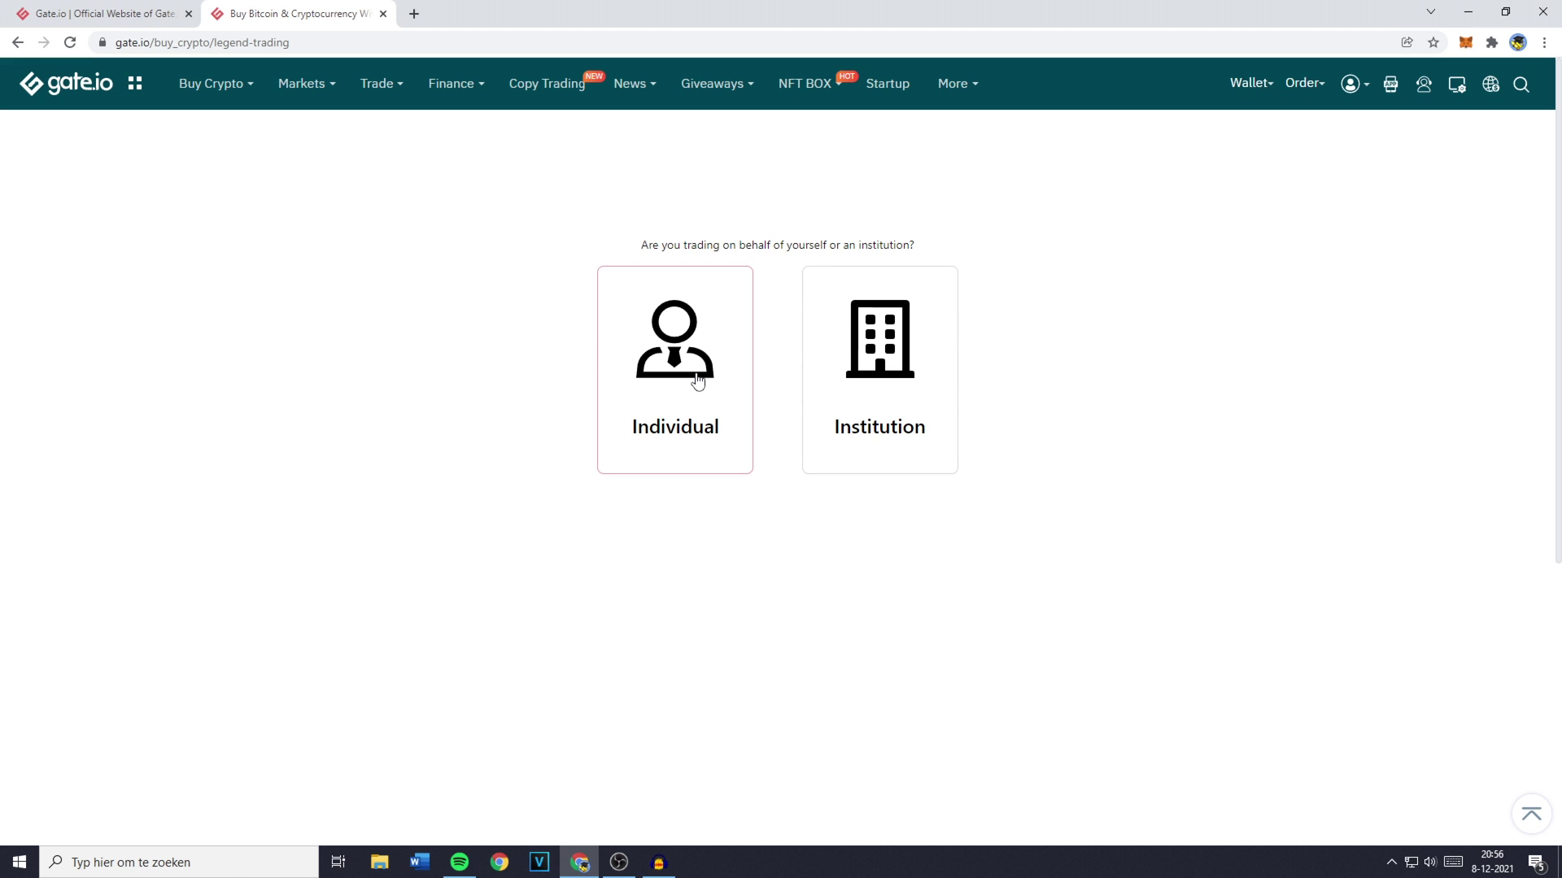
click(382, 14)
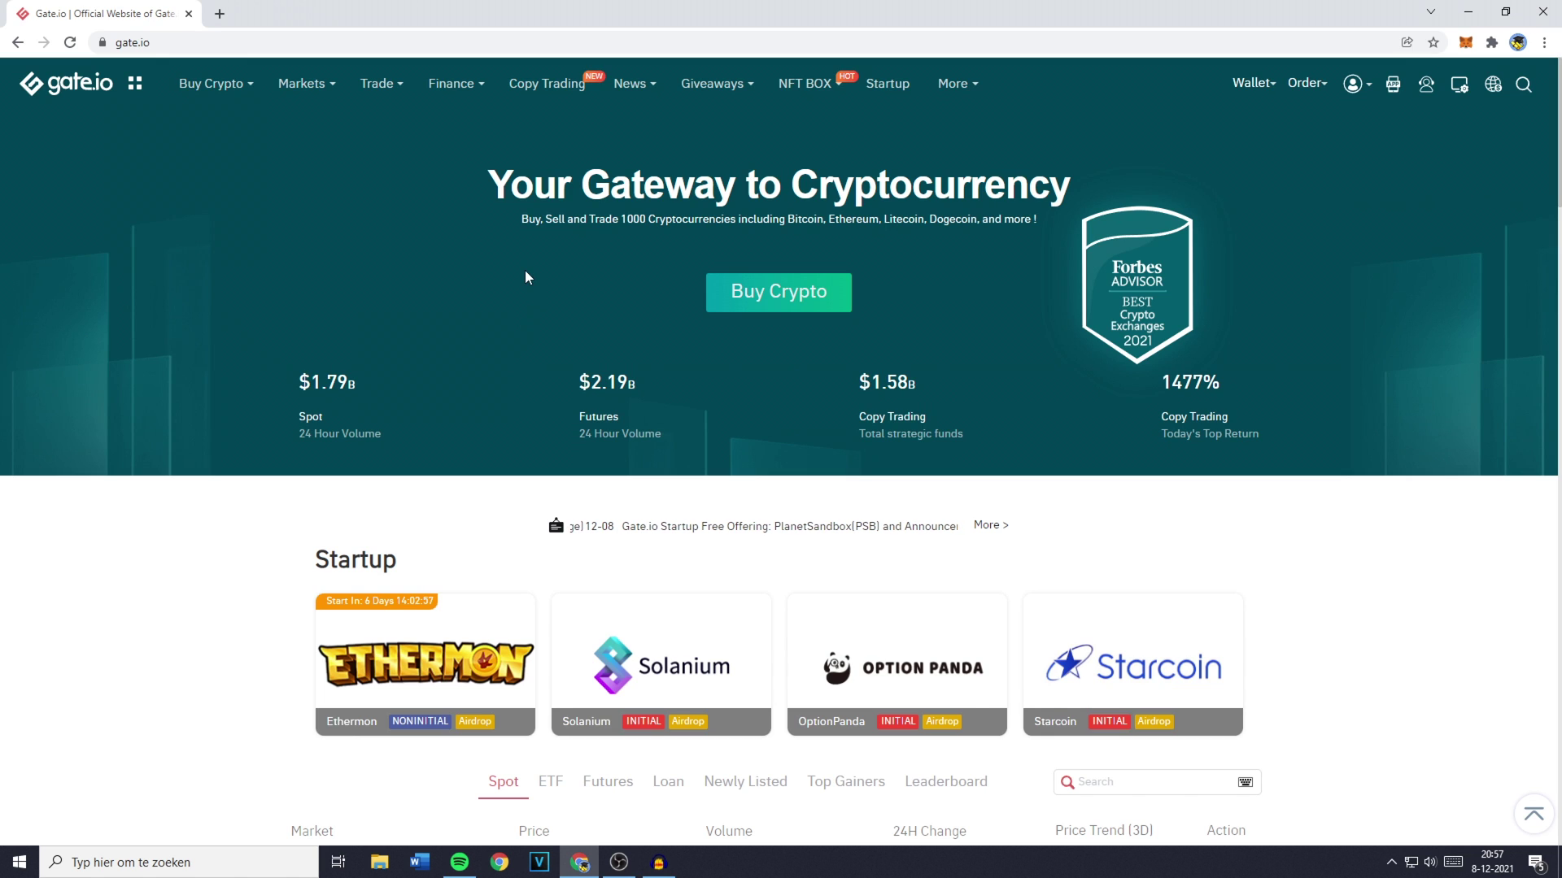
Step: Bring up gate.io's Tether USDT deposit page on the Tron/TRC20 chain from Wallet > Deposit
mouse_move(1239, 85)
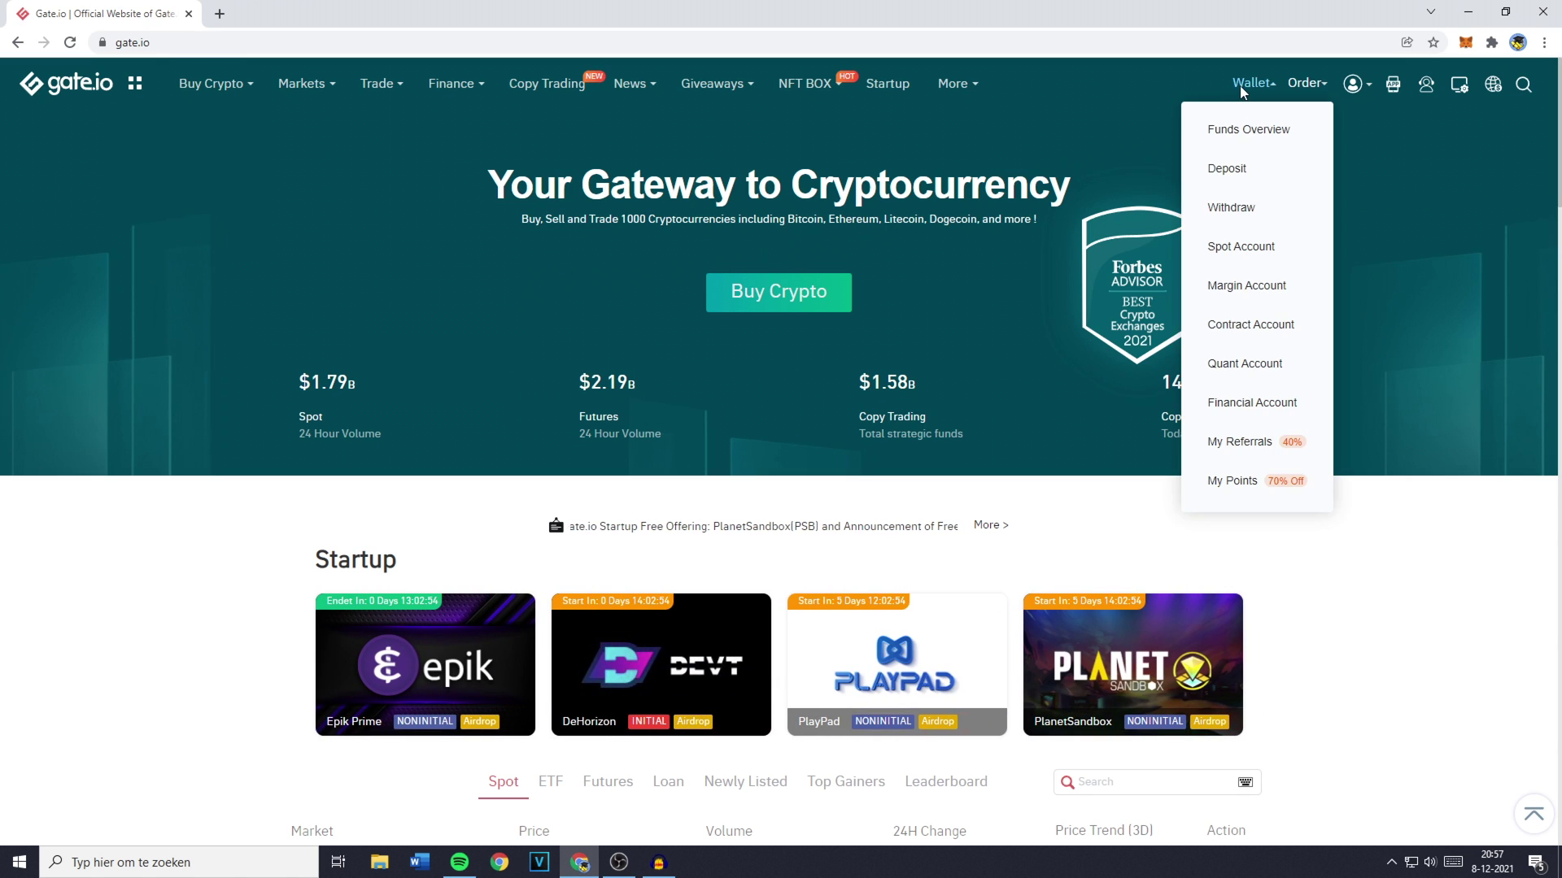
click(1244, 173)
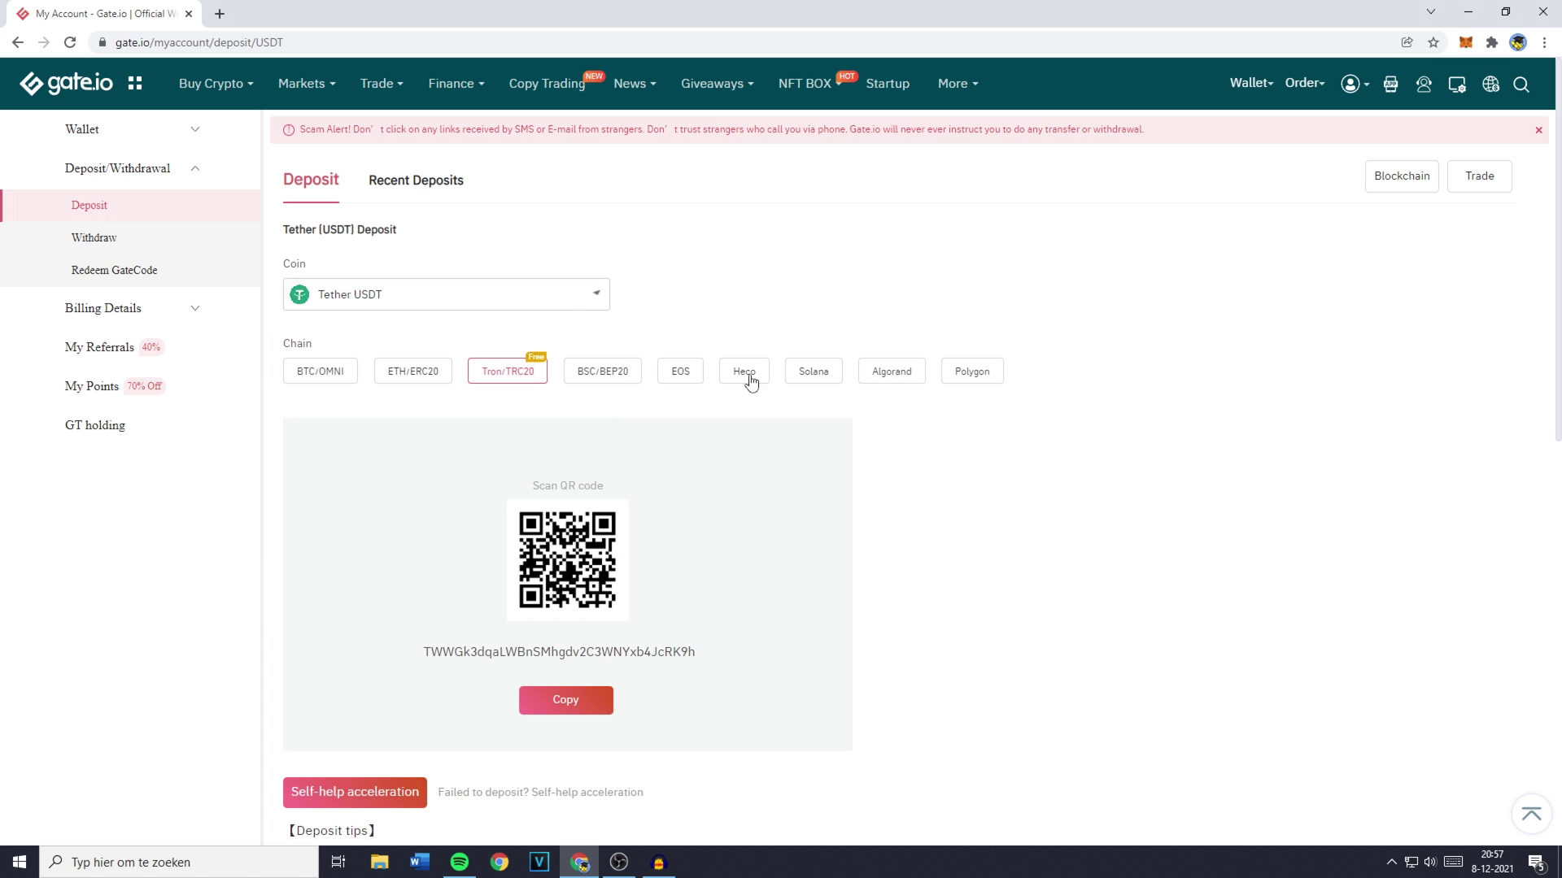
scroll(814, 488, down, 1)
scroll(783, 495, up, 1)
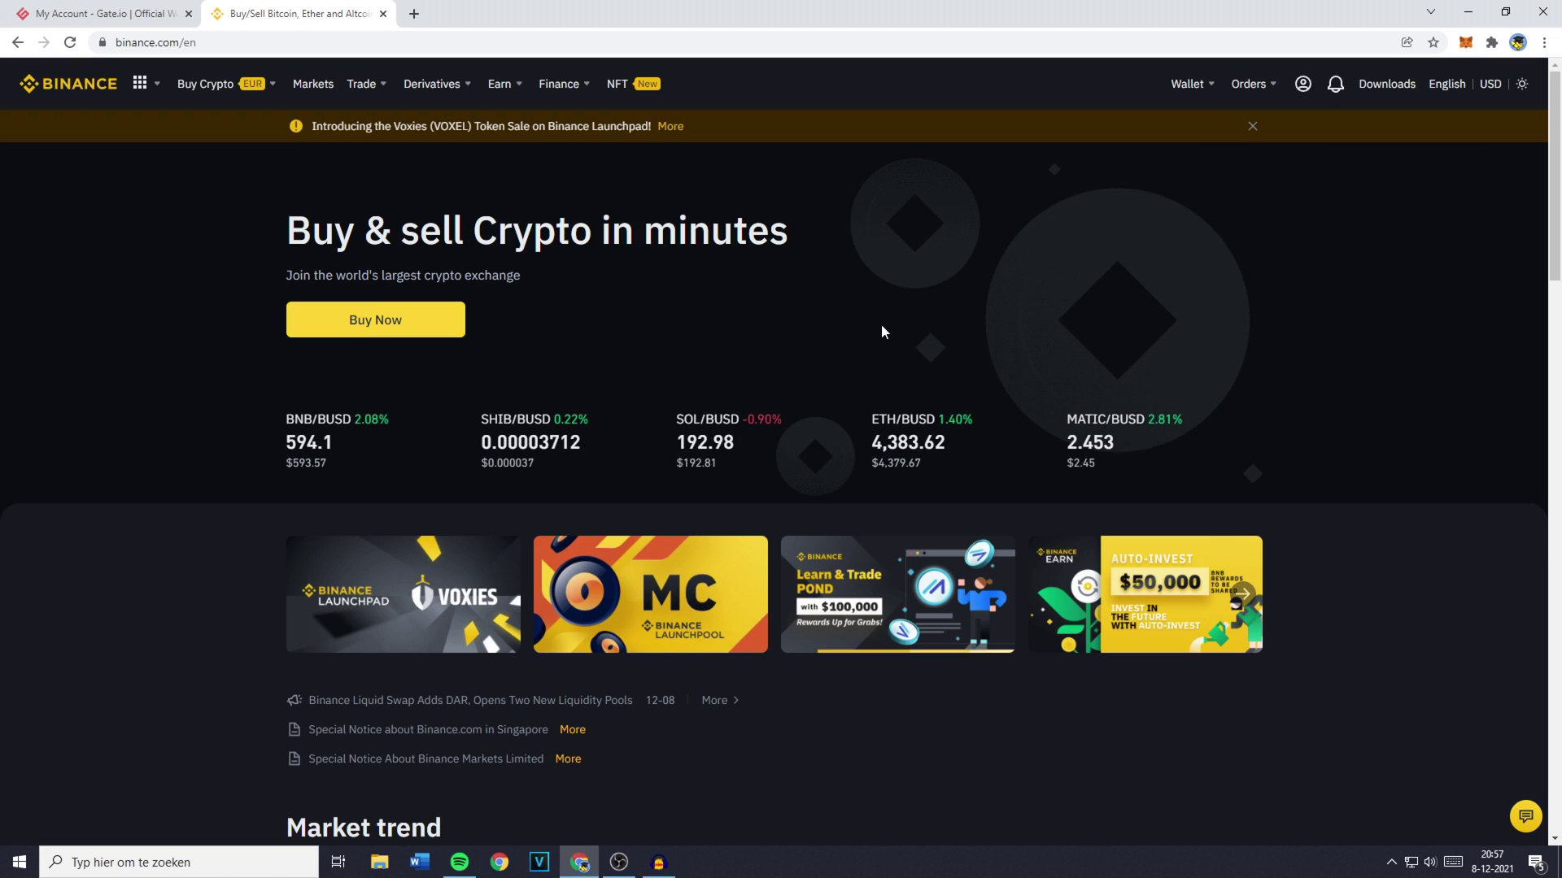
Step: Start a Binance crypto withdrawal from the Fiat and Spot wallet and open its coin list
mouse_move(1216, 101)
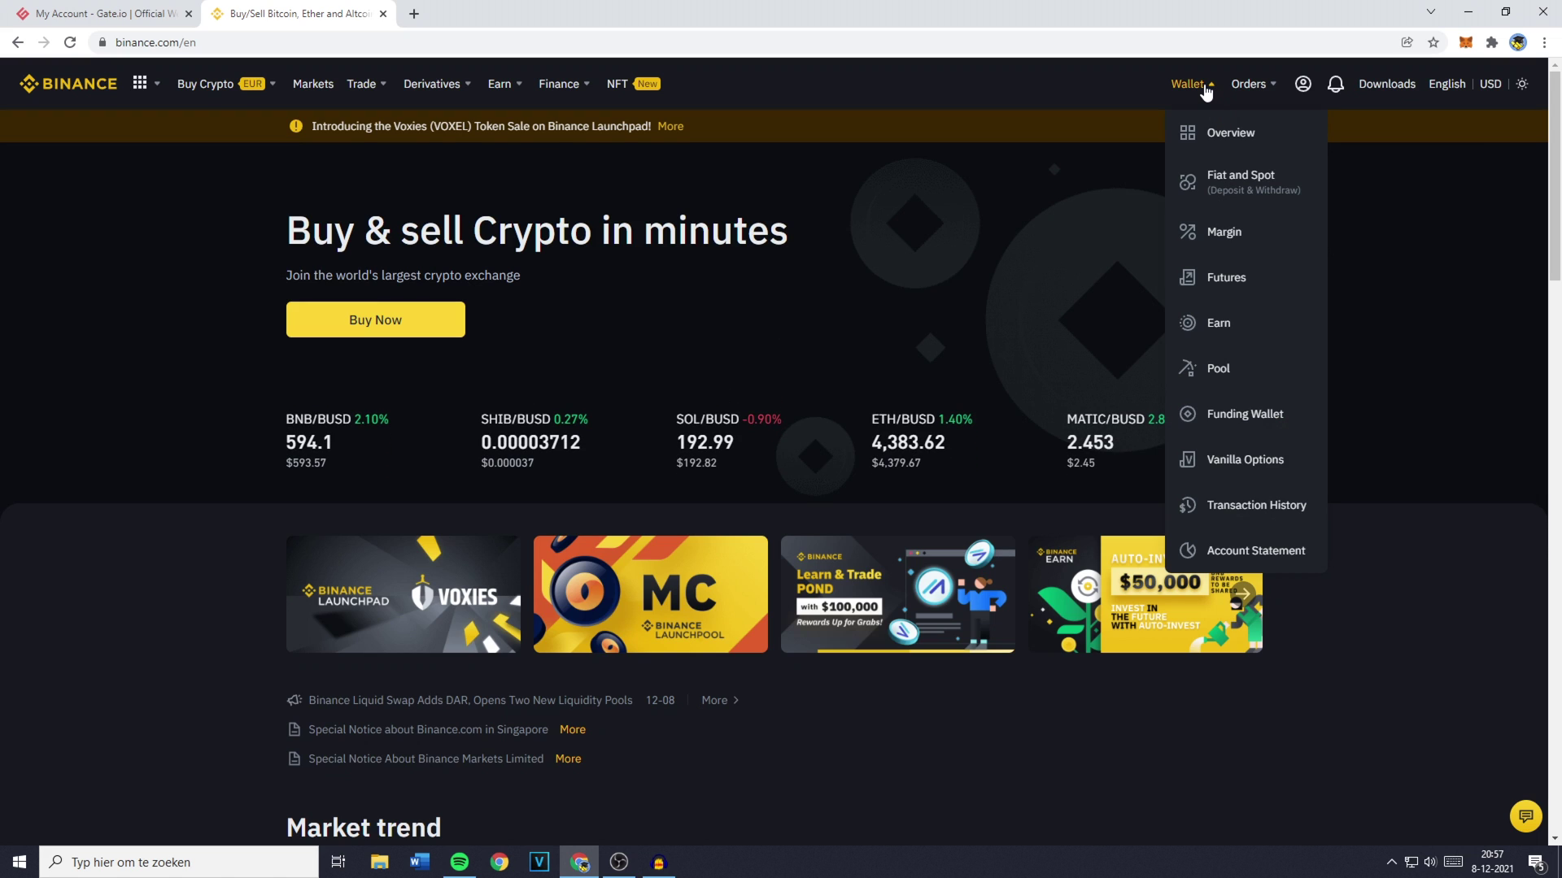
click(1253, 199)
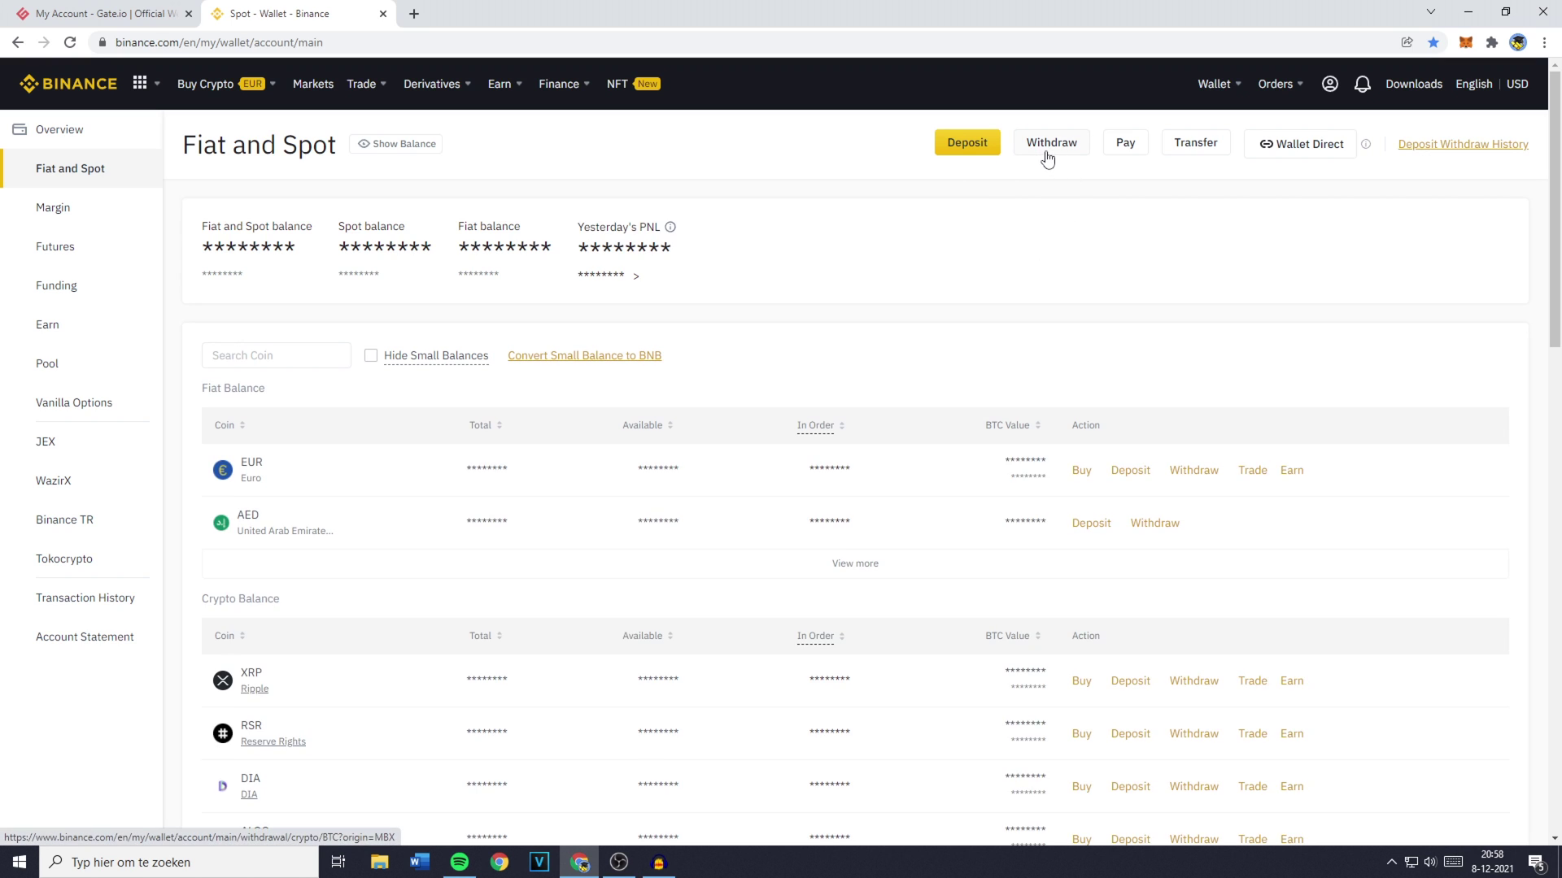
click(1047, 151)
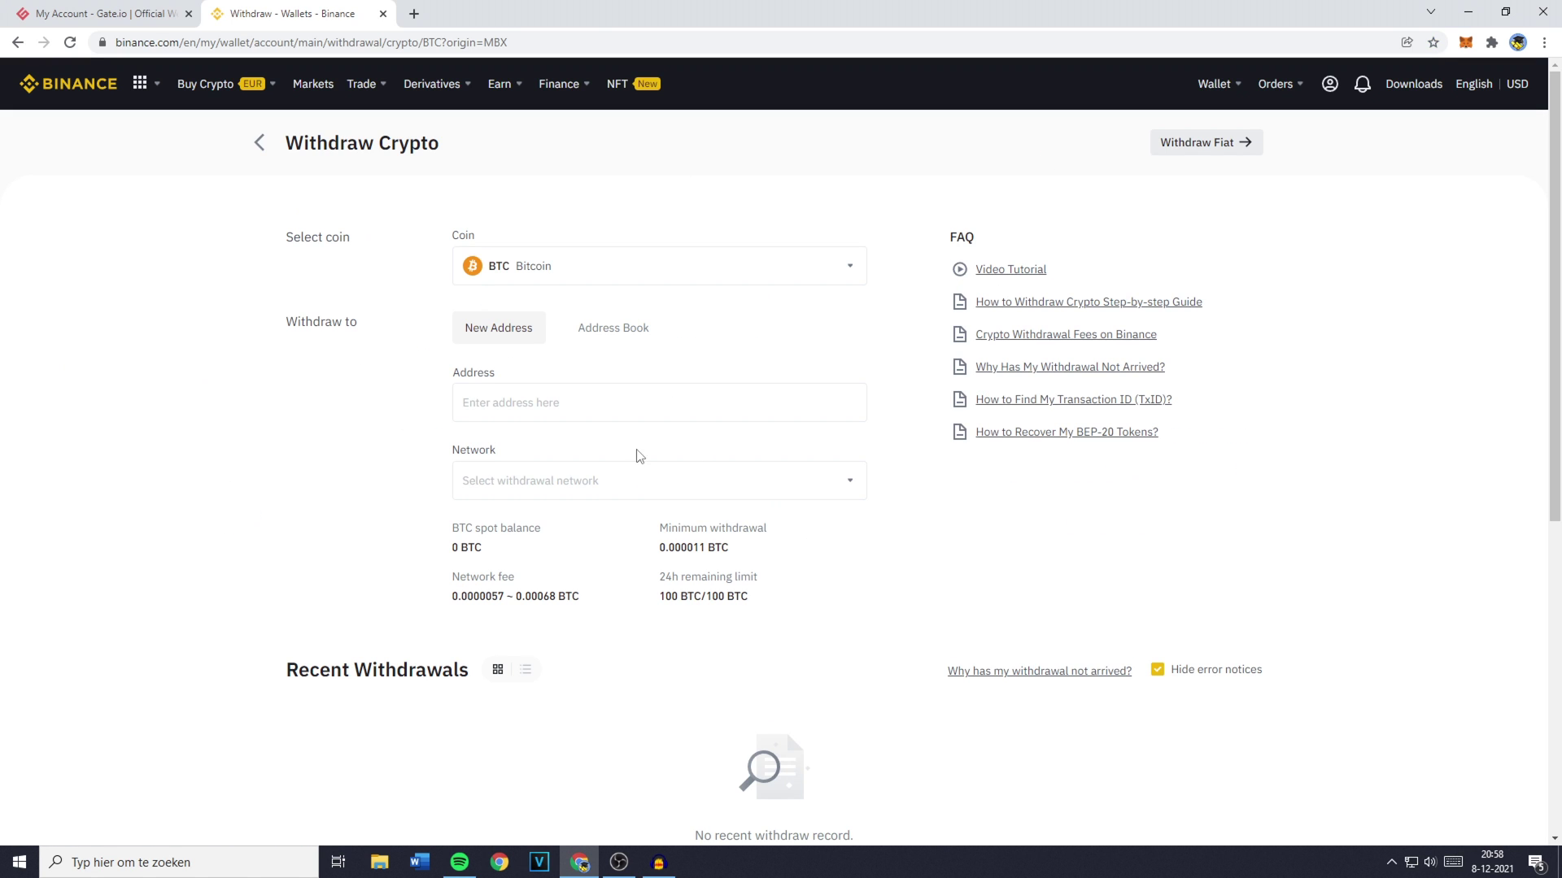
drag(352, 237, 277, 242)
click(323, 248)
click(580, 276)
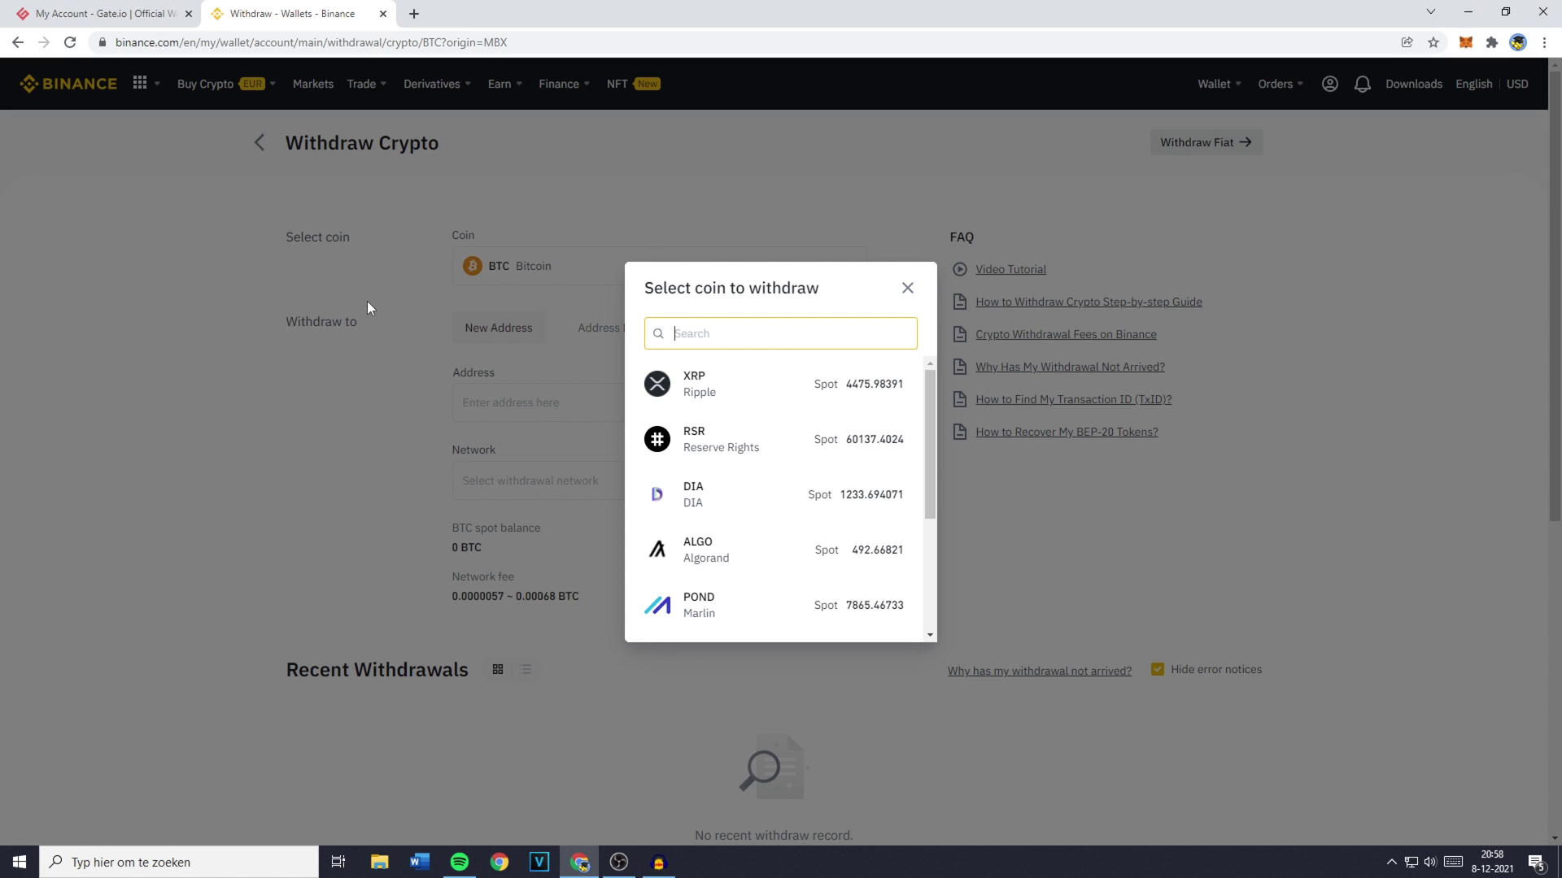
Step: Choose USDT as the Binance withdrawal coin after checking gate.io's deposit page
click(147, 7)
click(286, 13)
scroll(732, 480, down, 3)
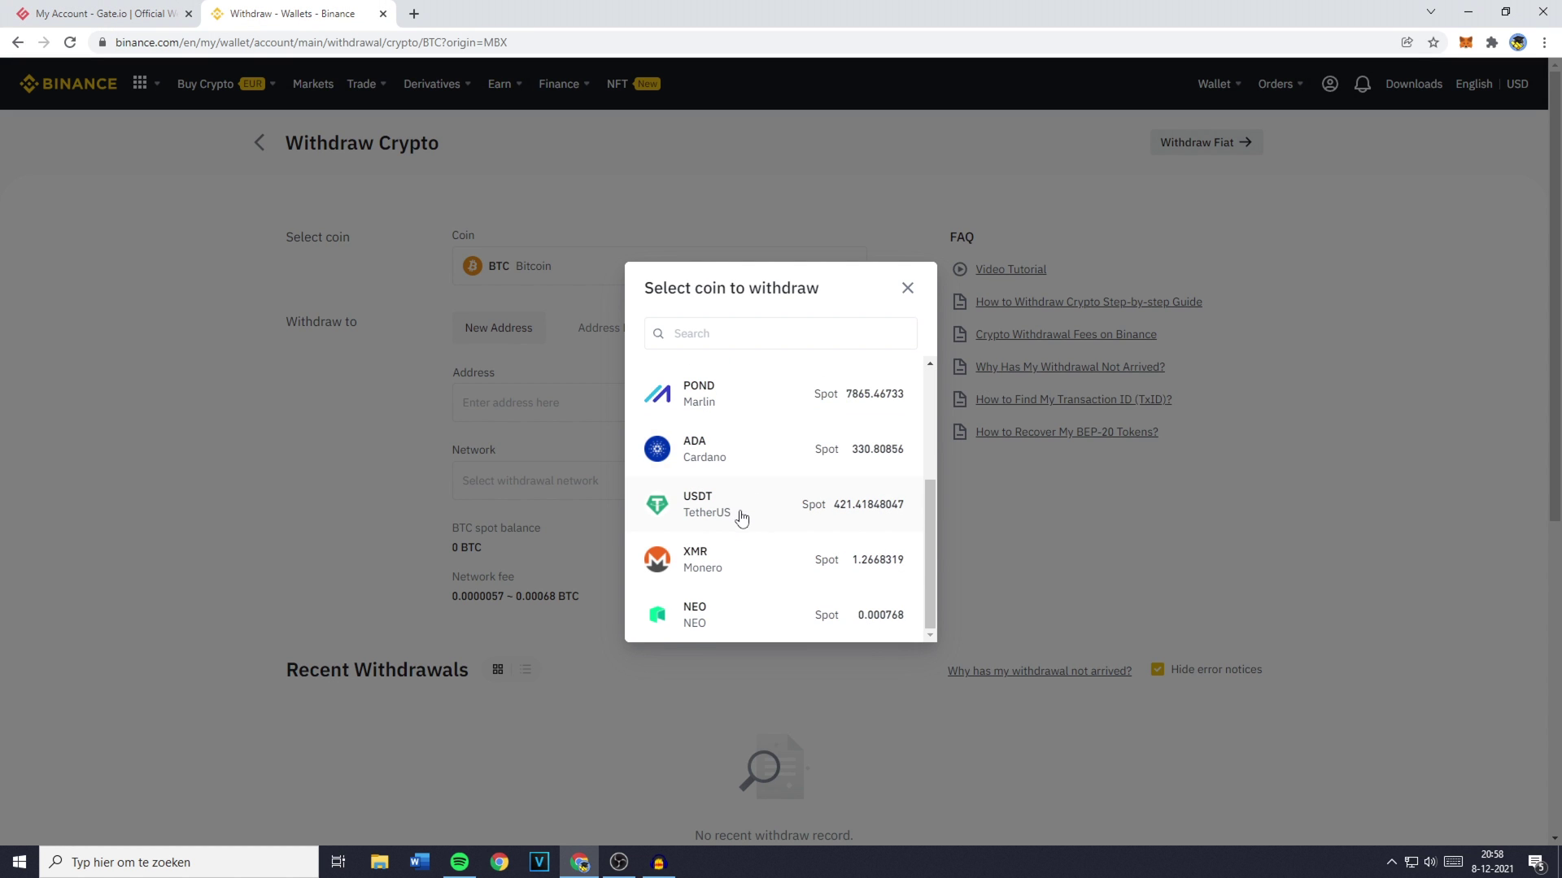
click(739, 514)
Step: Confirm Tether USDT stays selected in gate.io's deposit Coin dropdown
mouse_move(207, 75)
click(106, 13)
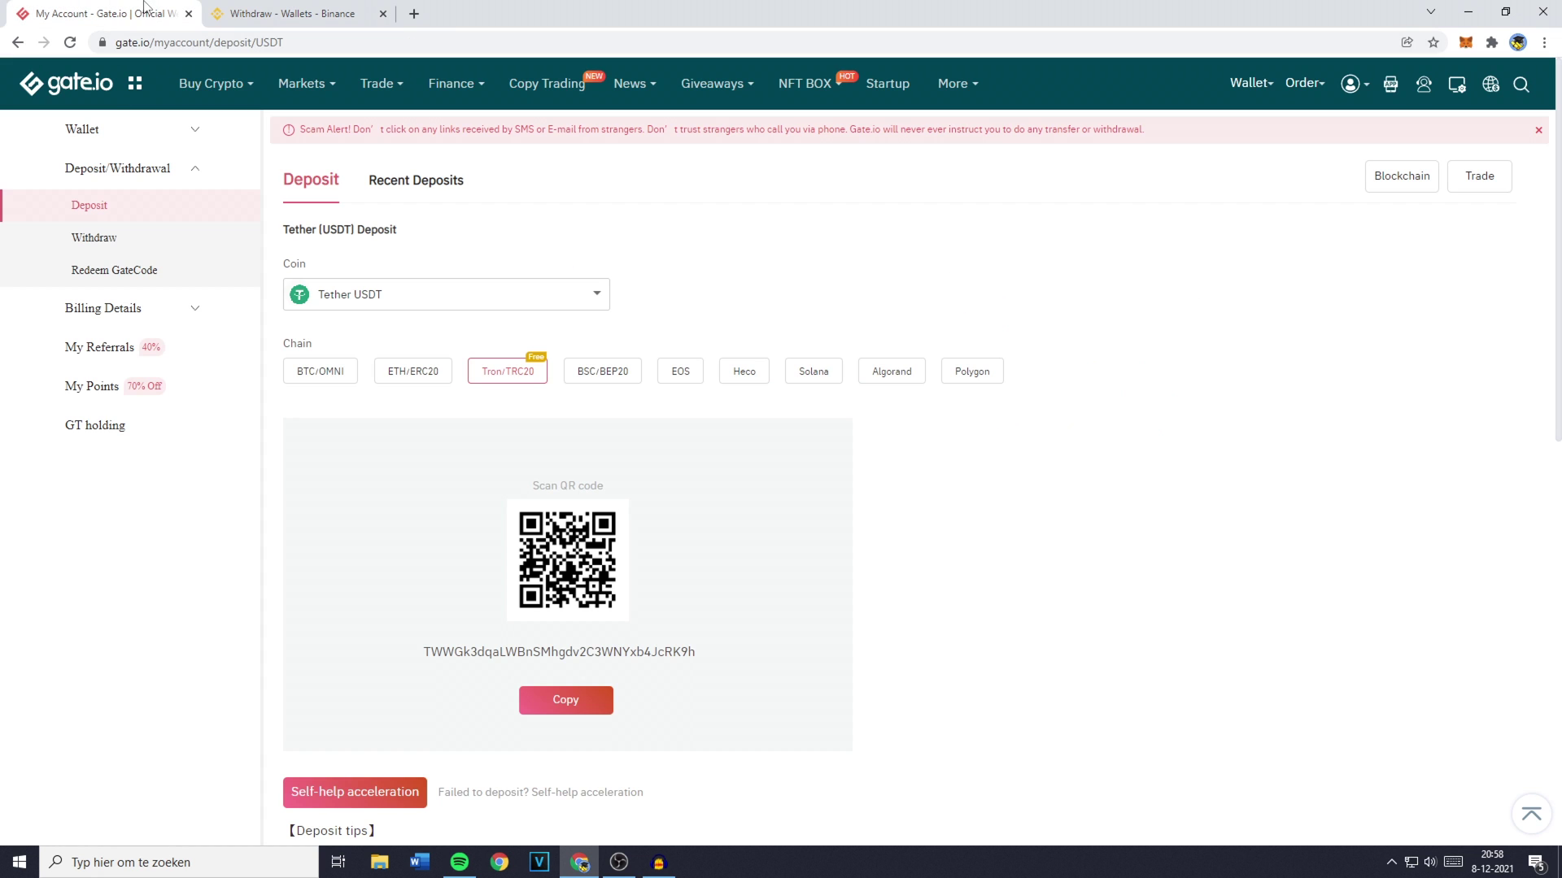
click(378, 295)
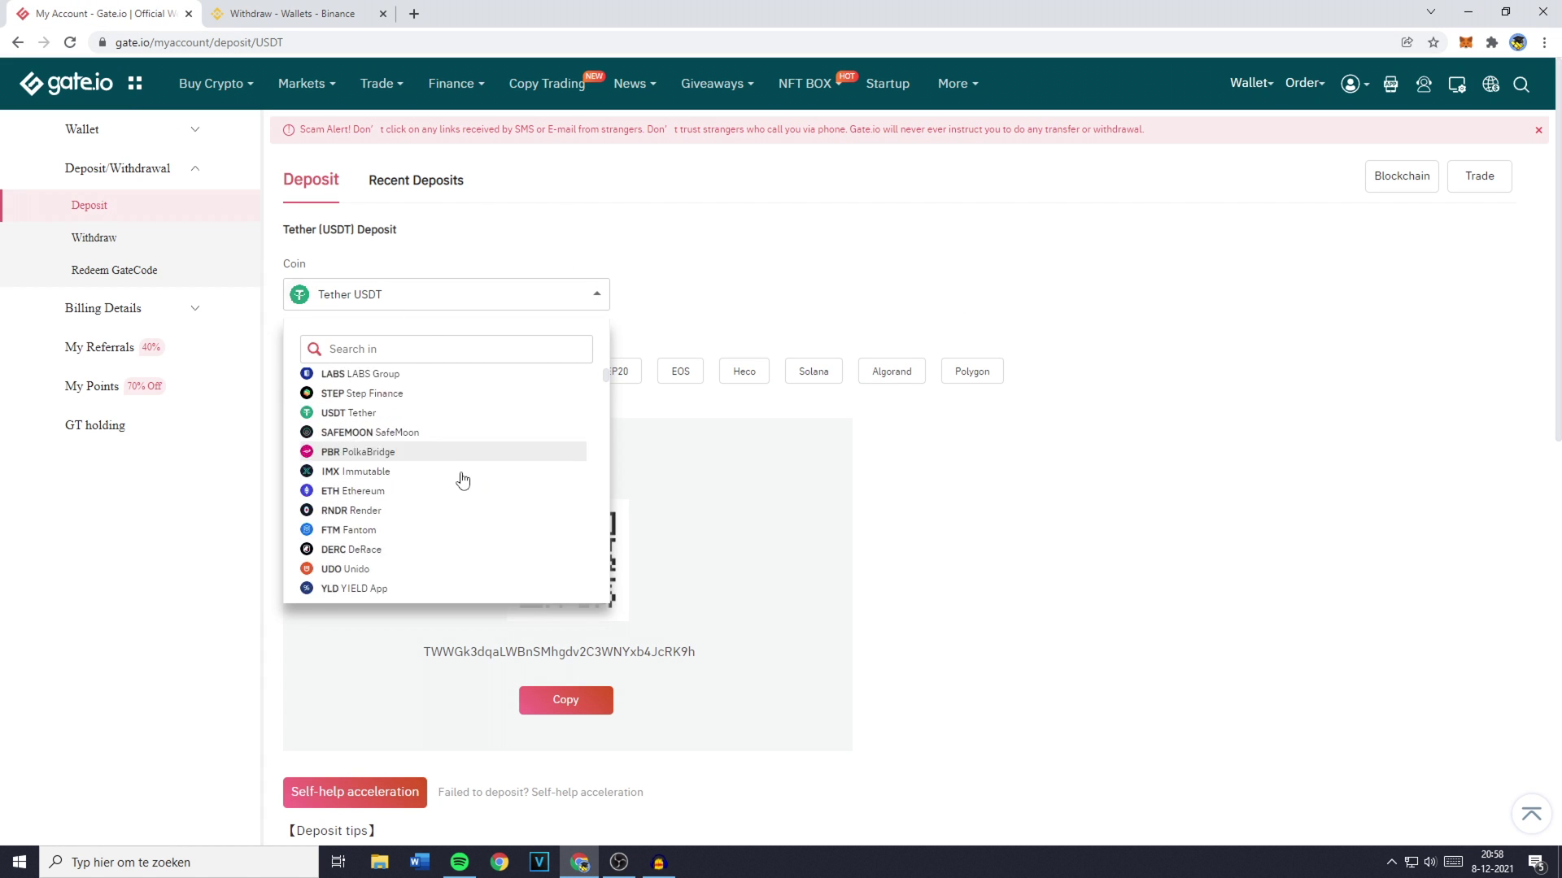
click(705, 271)
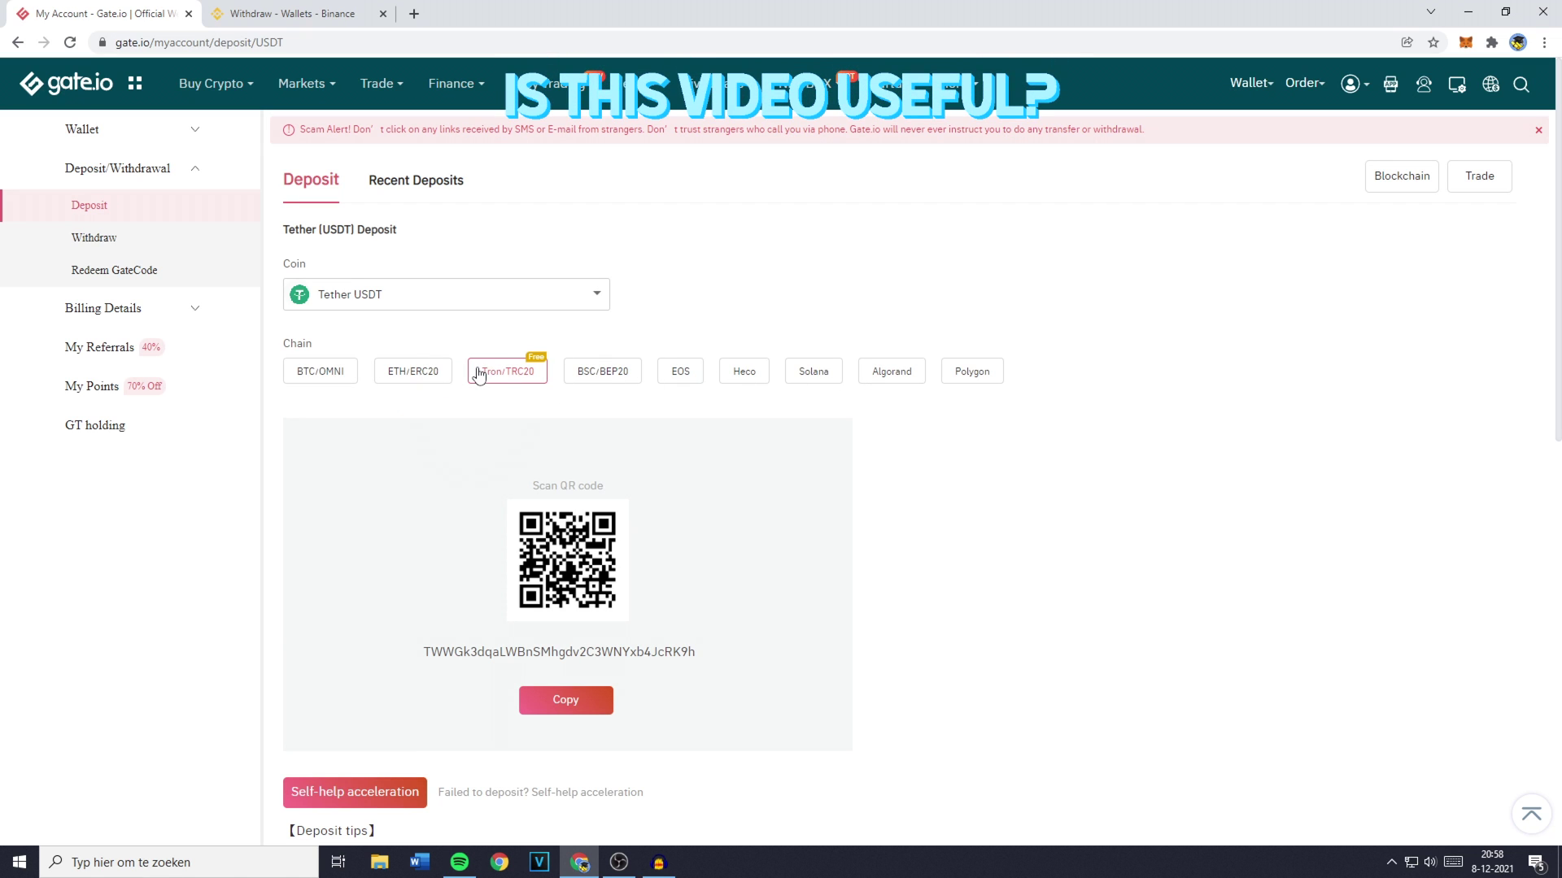
Step: Compare Binance's USDT withdrawal network fees, then view gate.io's Tron/TRC20 deposit address
click(289, 13)
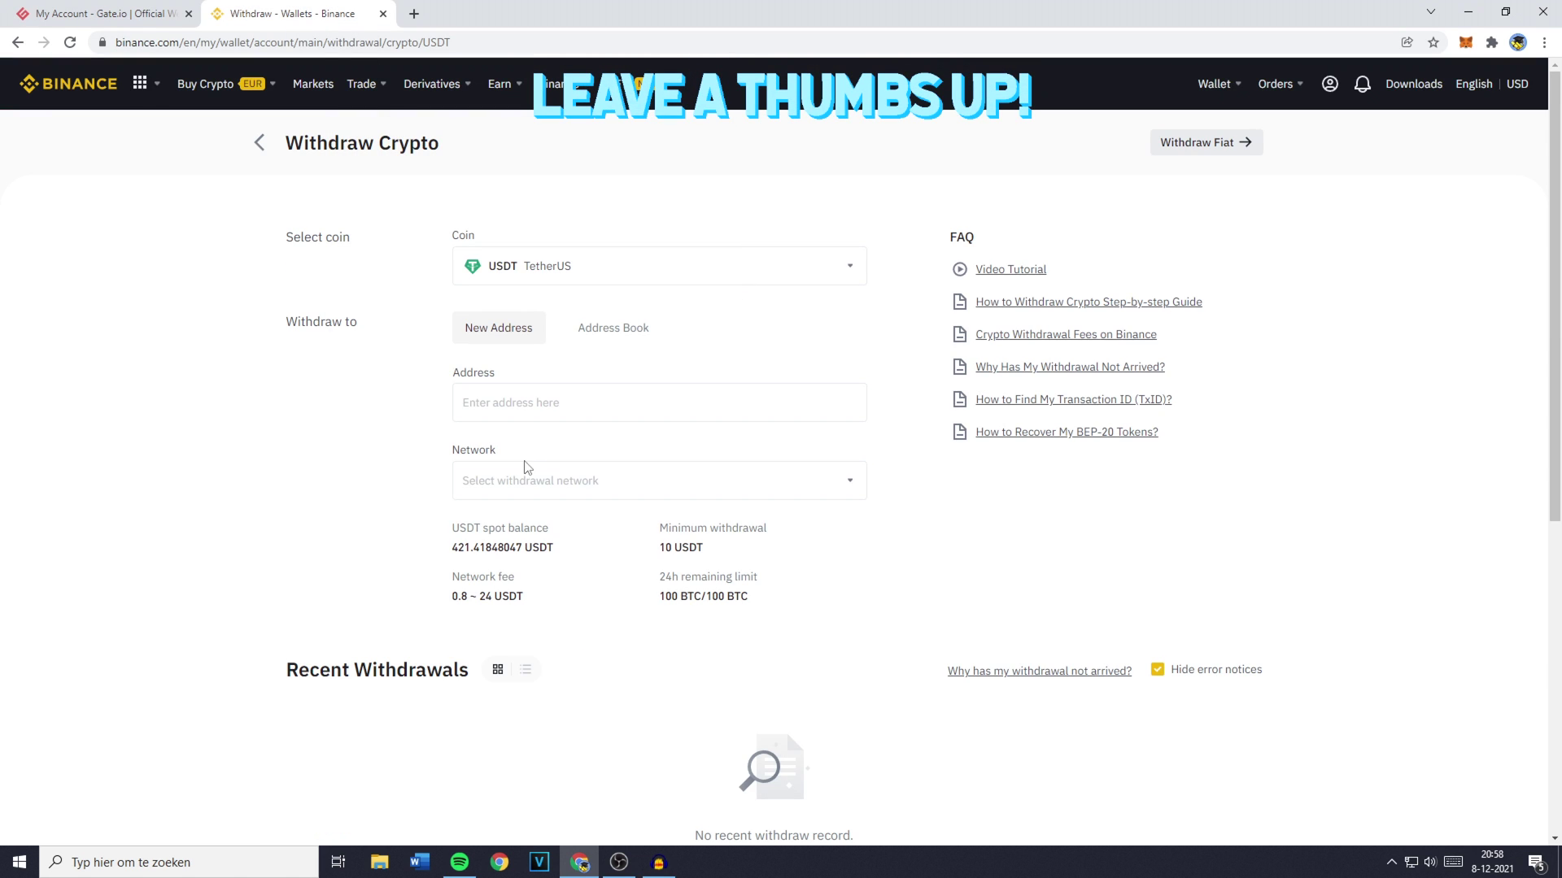
click(514, 495)
scroll(736, 450, down, 1)
scroll(740, 529, up, 1)
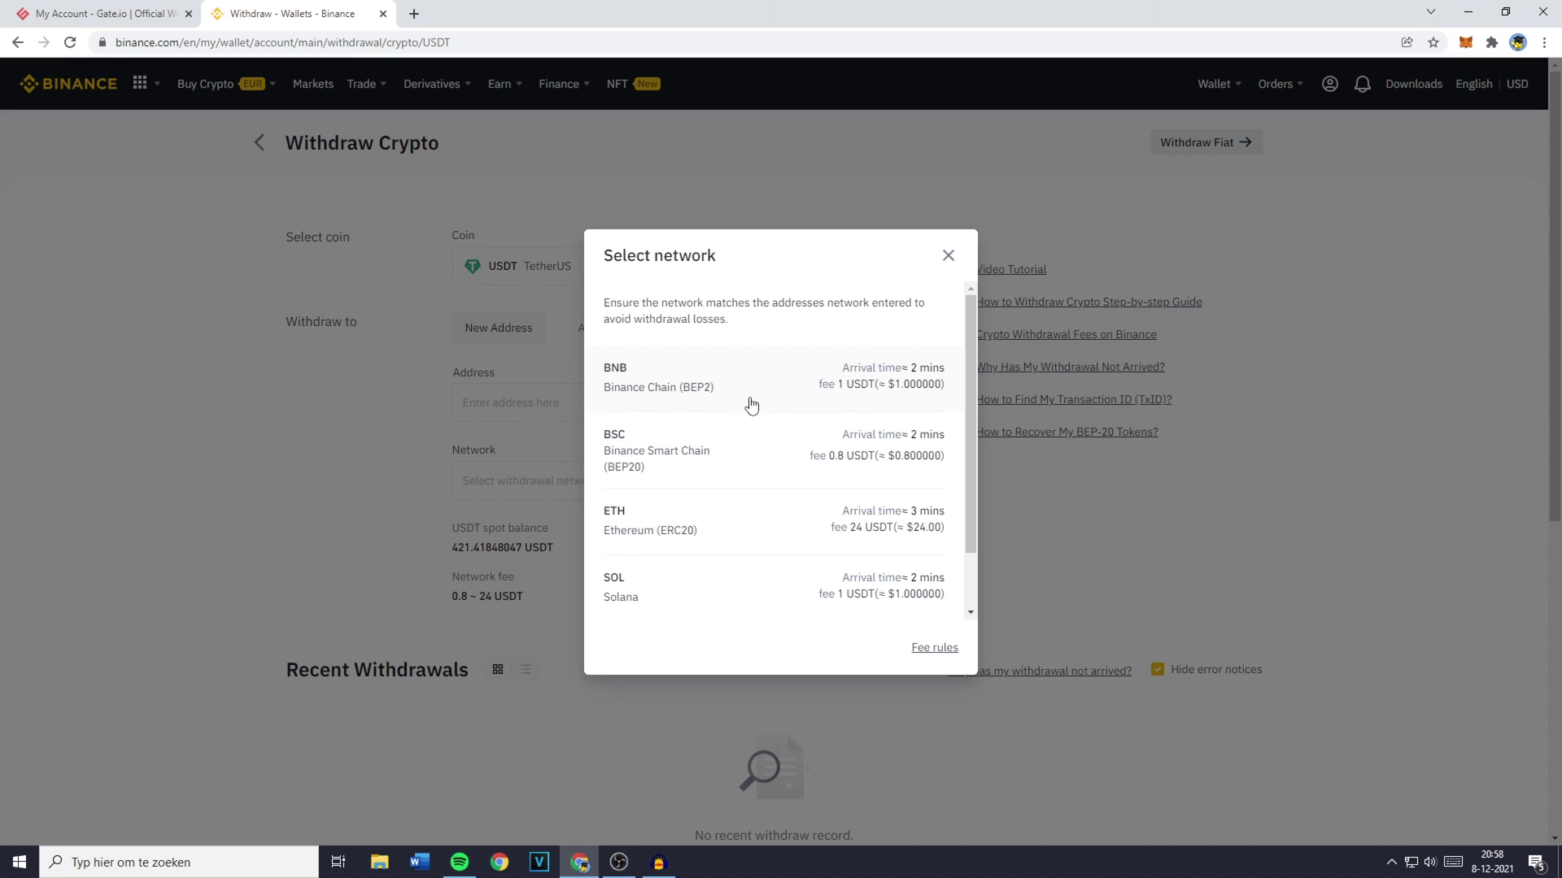
scroll(745, 395, down, 1)
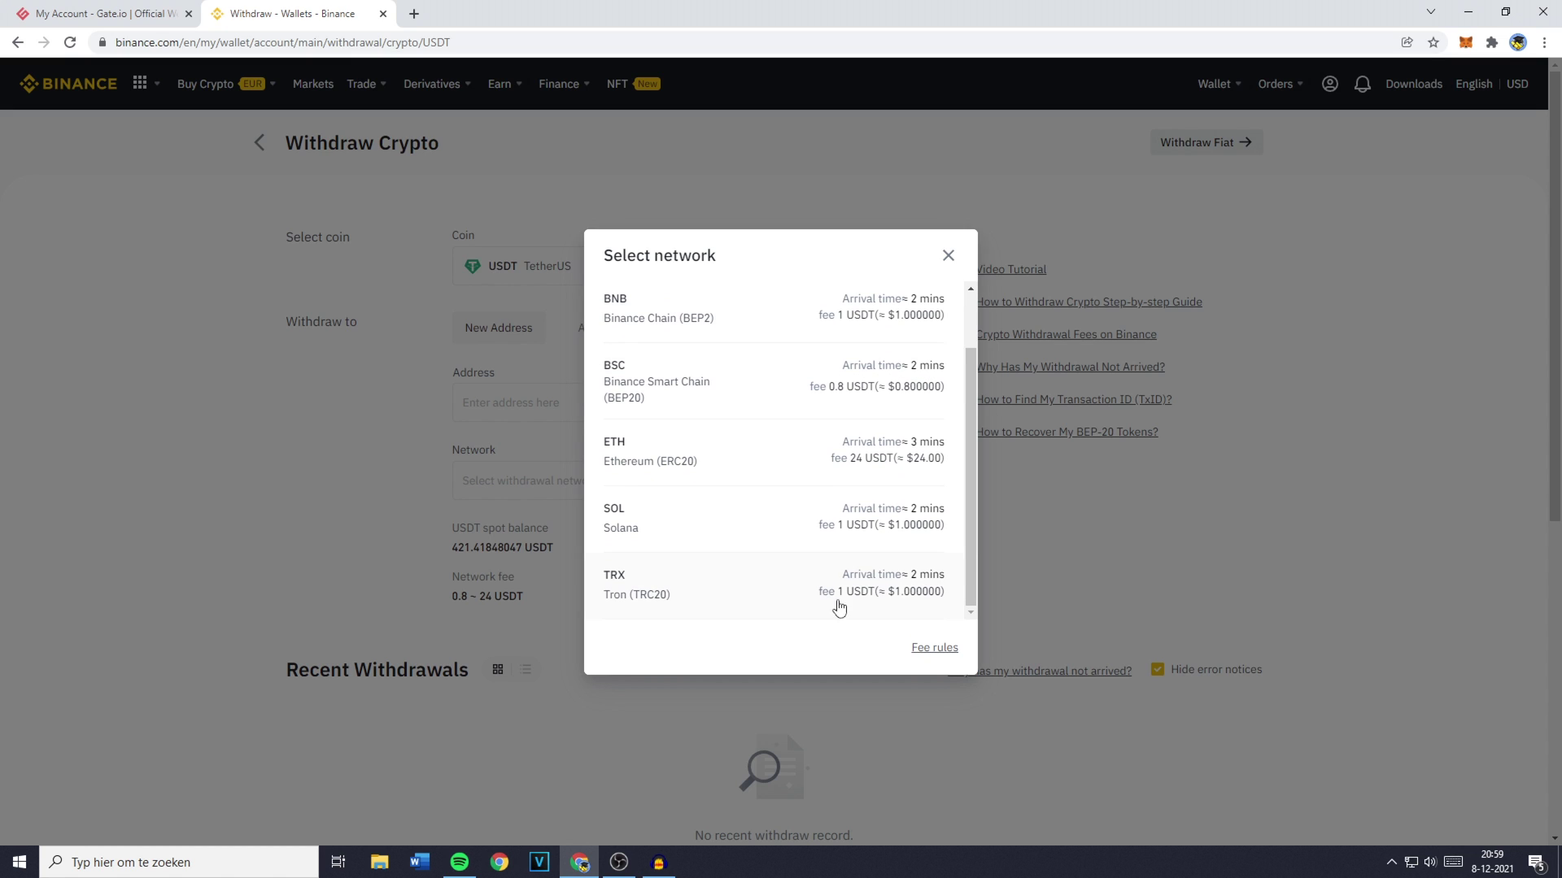
scroll(882, 563, up, 1)
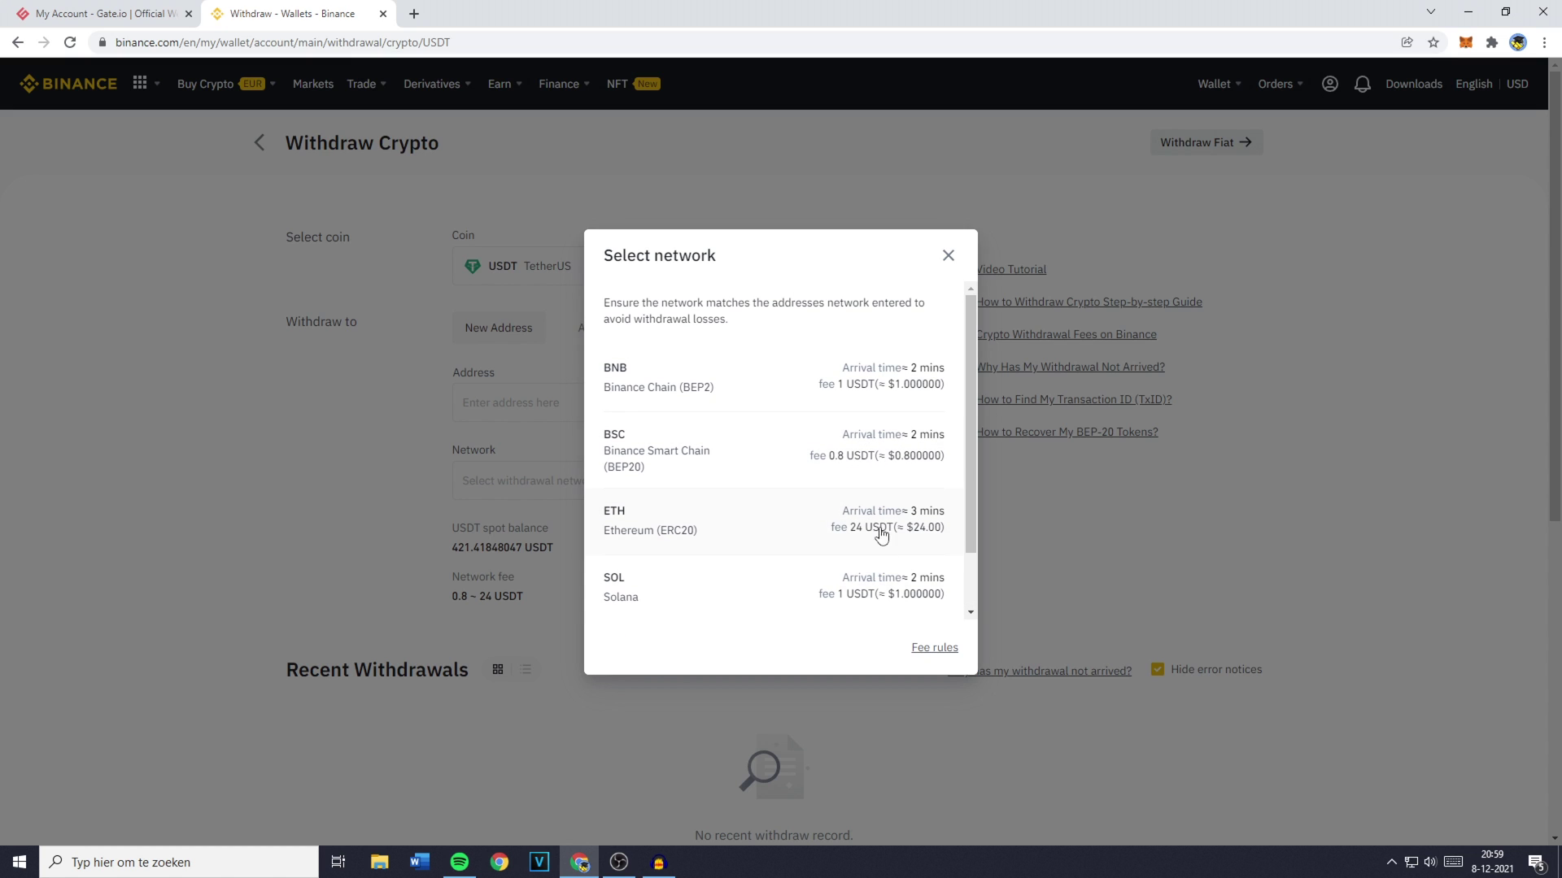
scroll(880, 544, down, 1)
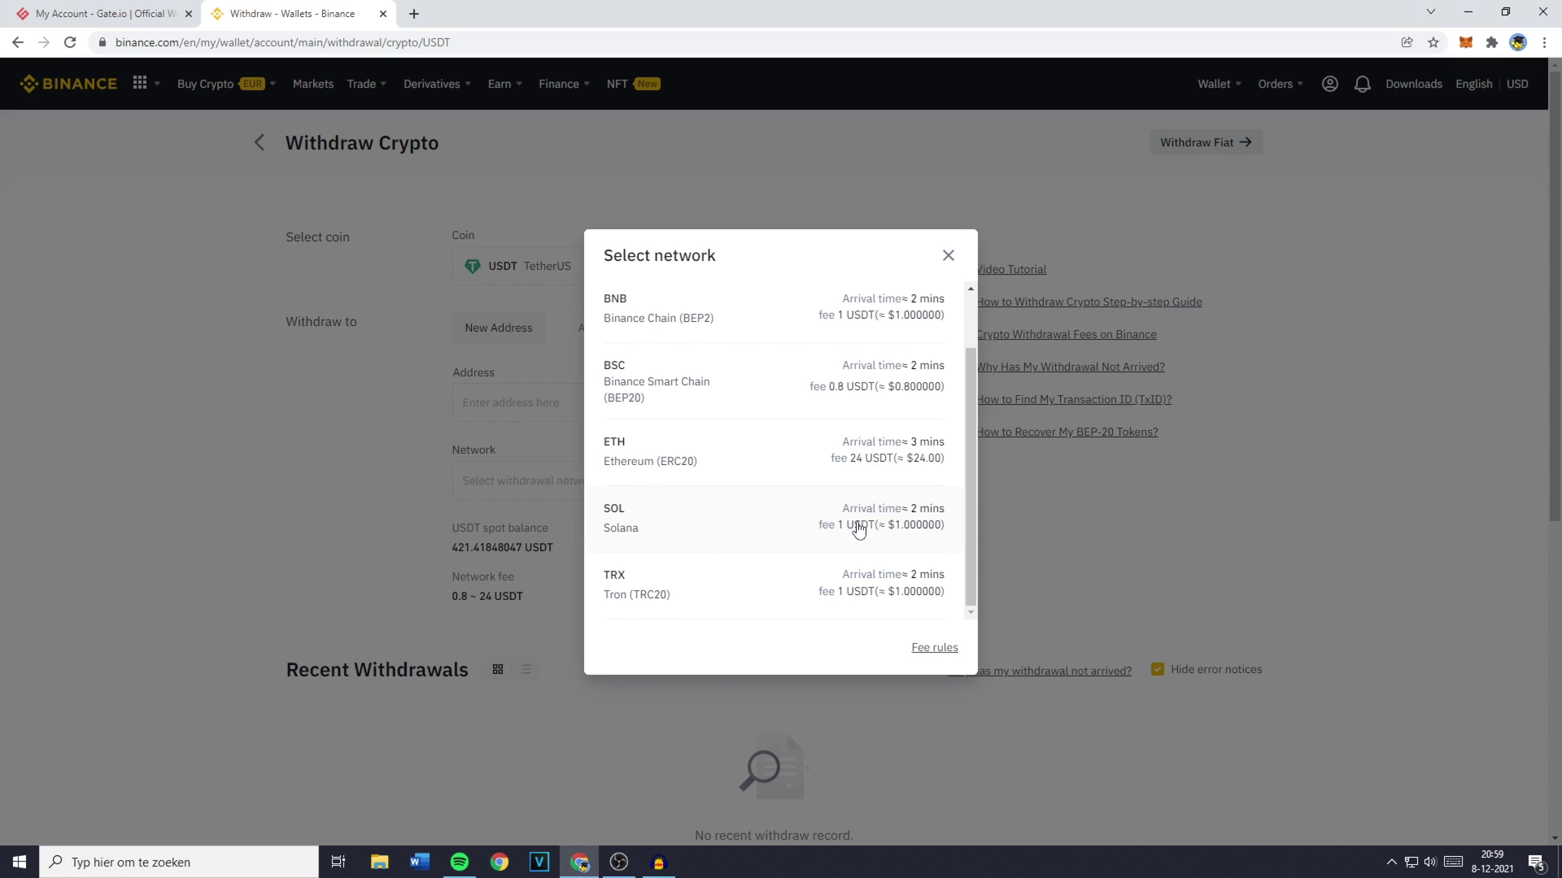
click(104, 9)
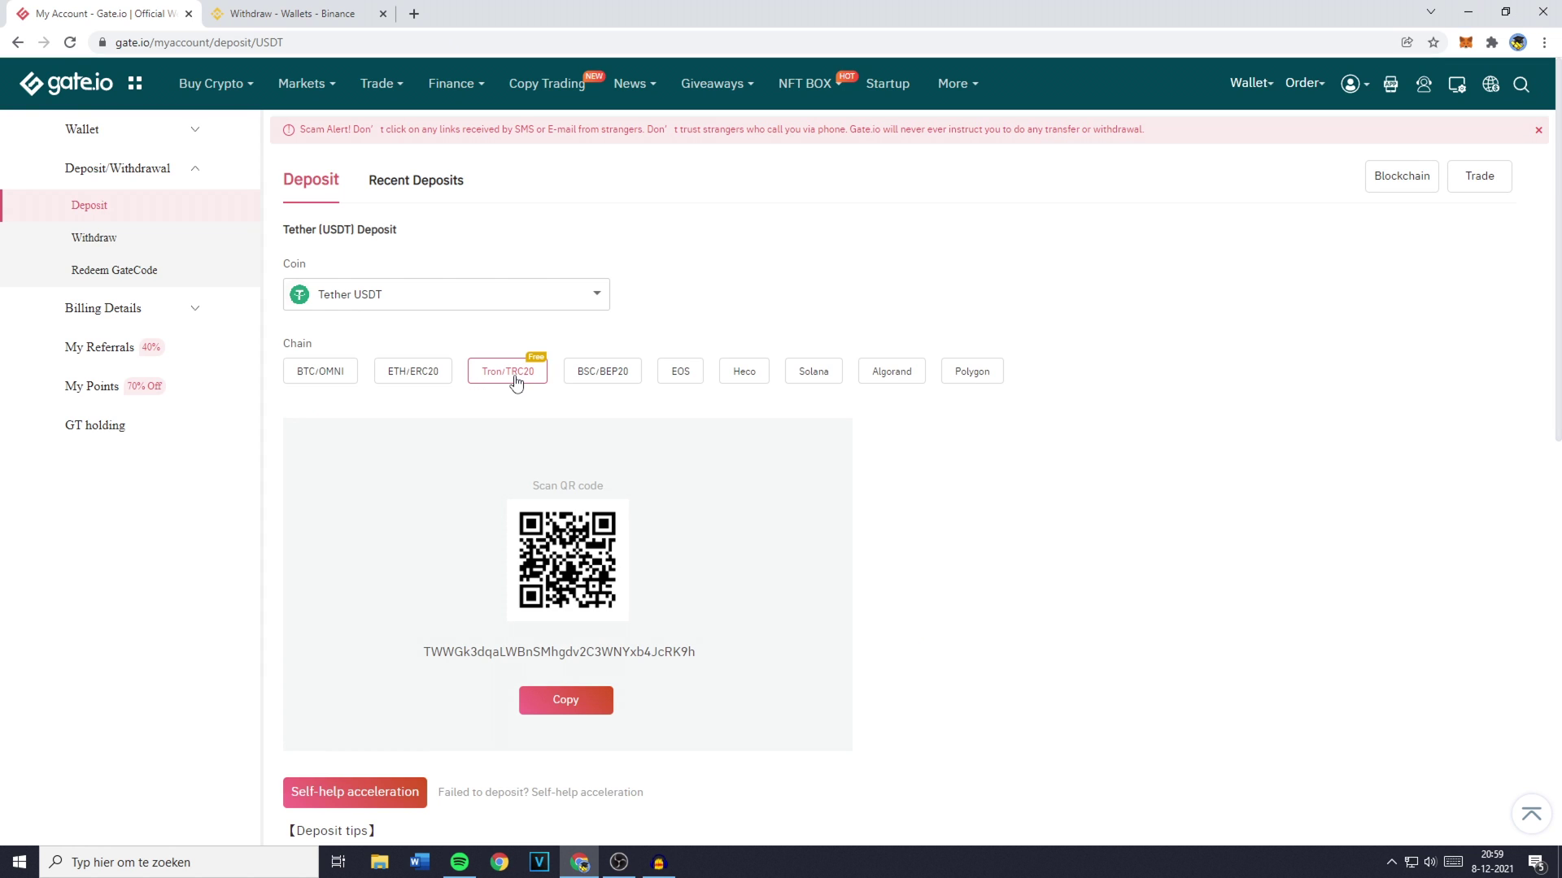
Step: Copy gate.io's USDT Tron deposit address and paste it into Binance's withdrawal Address field
click(523, 705)
click(319, 16)
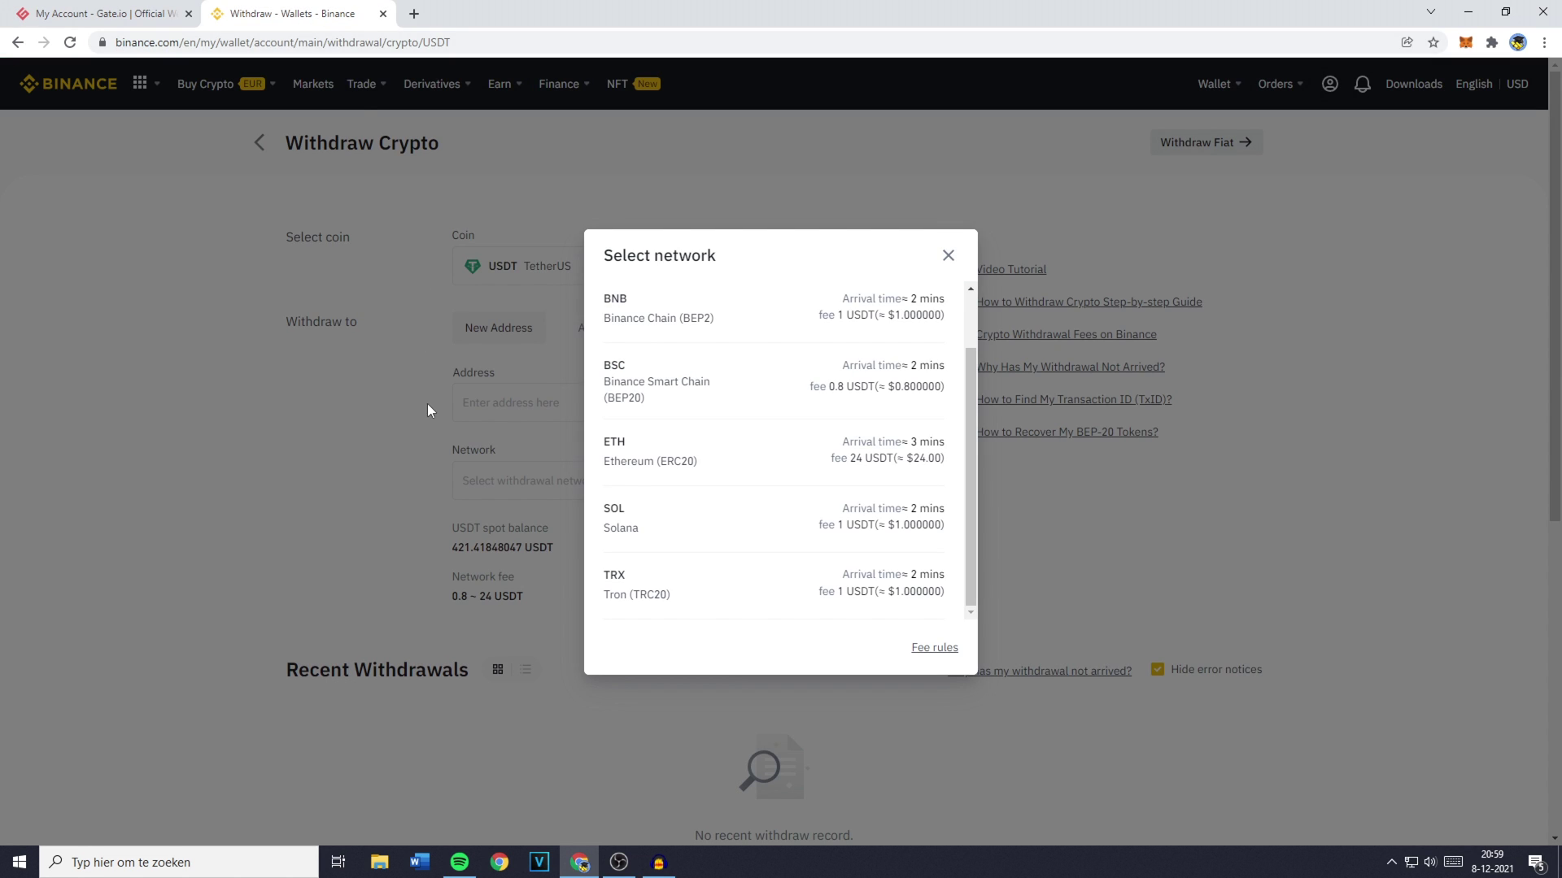
click(948, 256)
click(472, 402)
key(ctrl+v)
Step: Set the Binance withdrawal network to Tron (TRC20)
click(524, 487)
drag(640, 376, 866, 370)
click(866, 370)
scroll(865, 370, down, 2)
scroll(860, 401, up, 2)
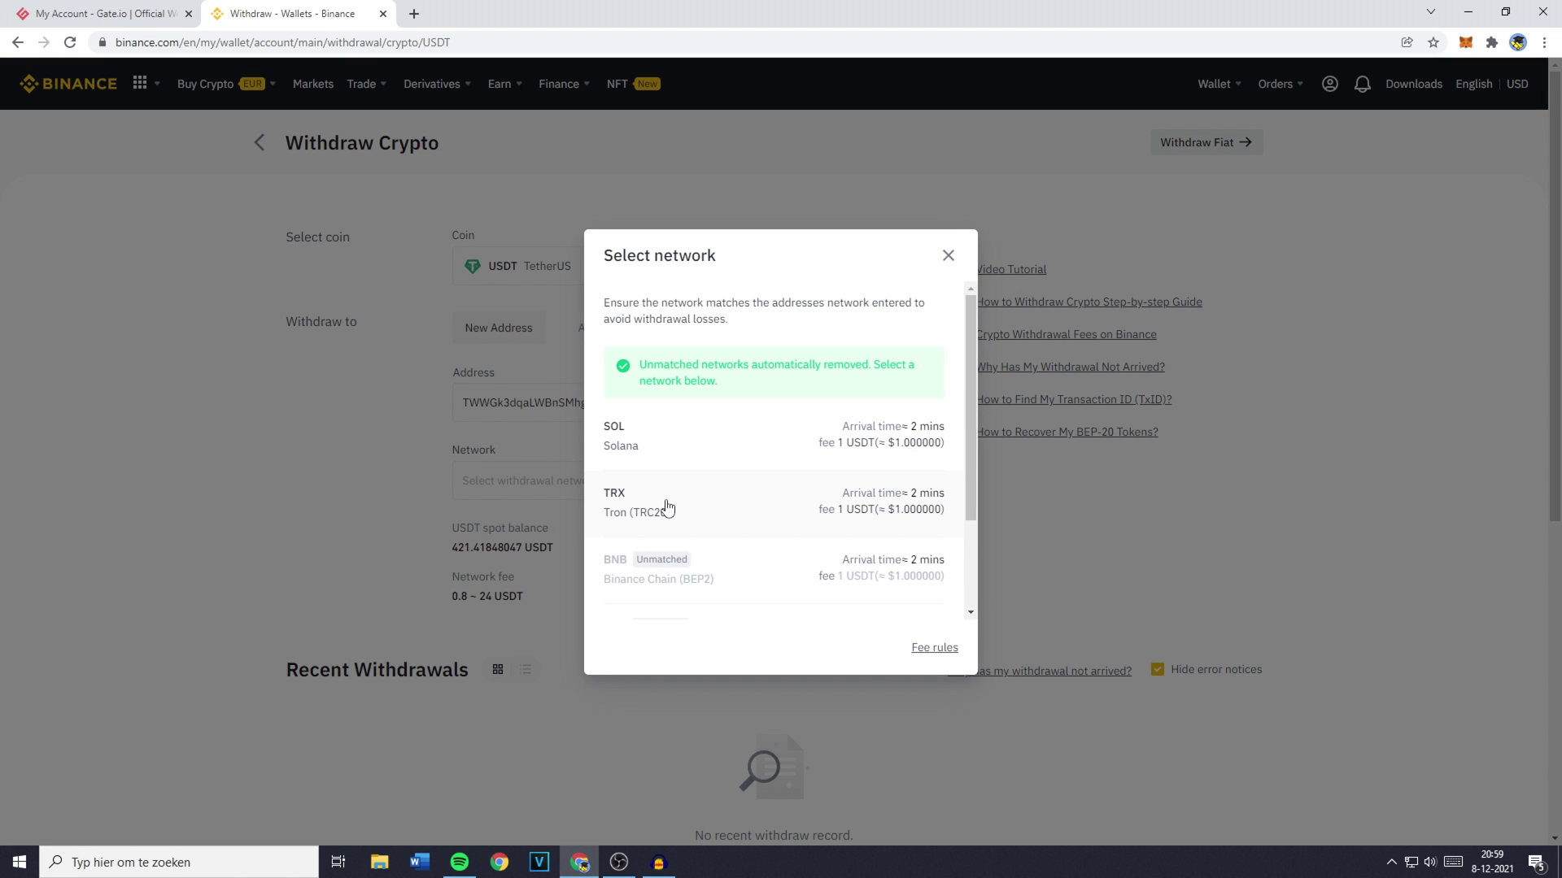
click(720, 507)
Step: Set the withdrawal amount to the full 421.418480 USDT balance with MAX
drag(284, 537, 386, 536)
click(411, 541)
click(575, 552)
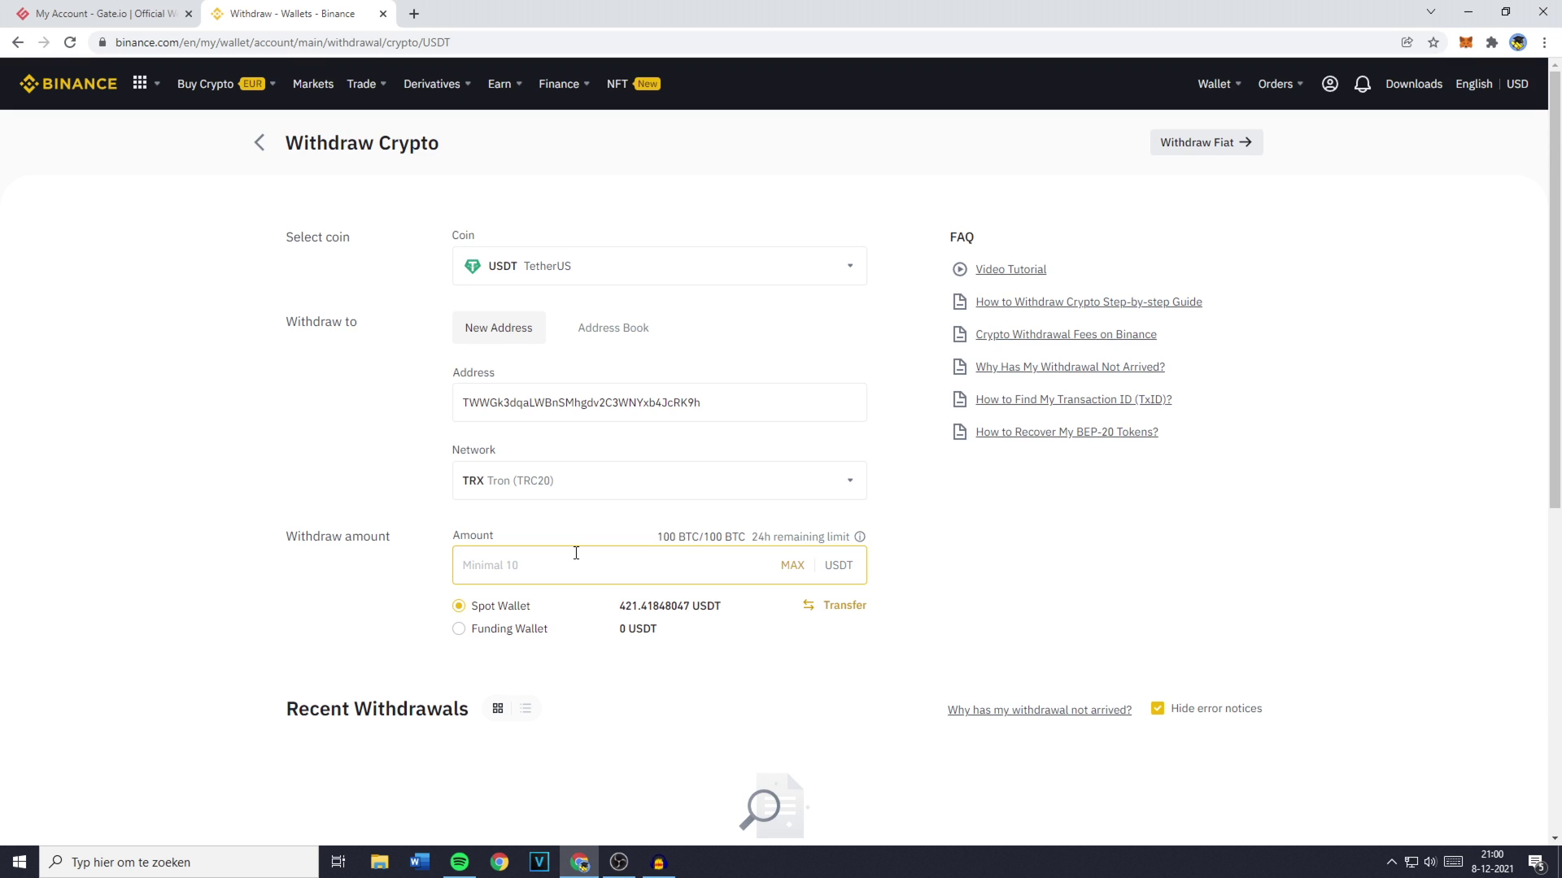
text(100)
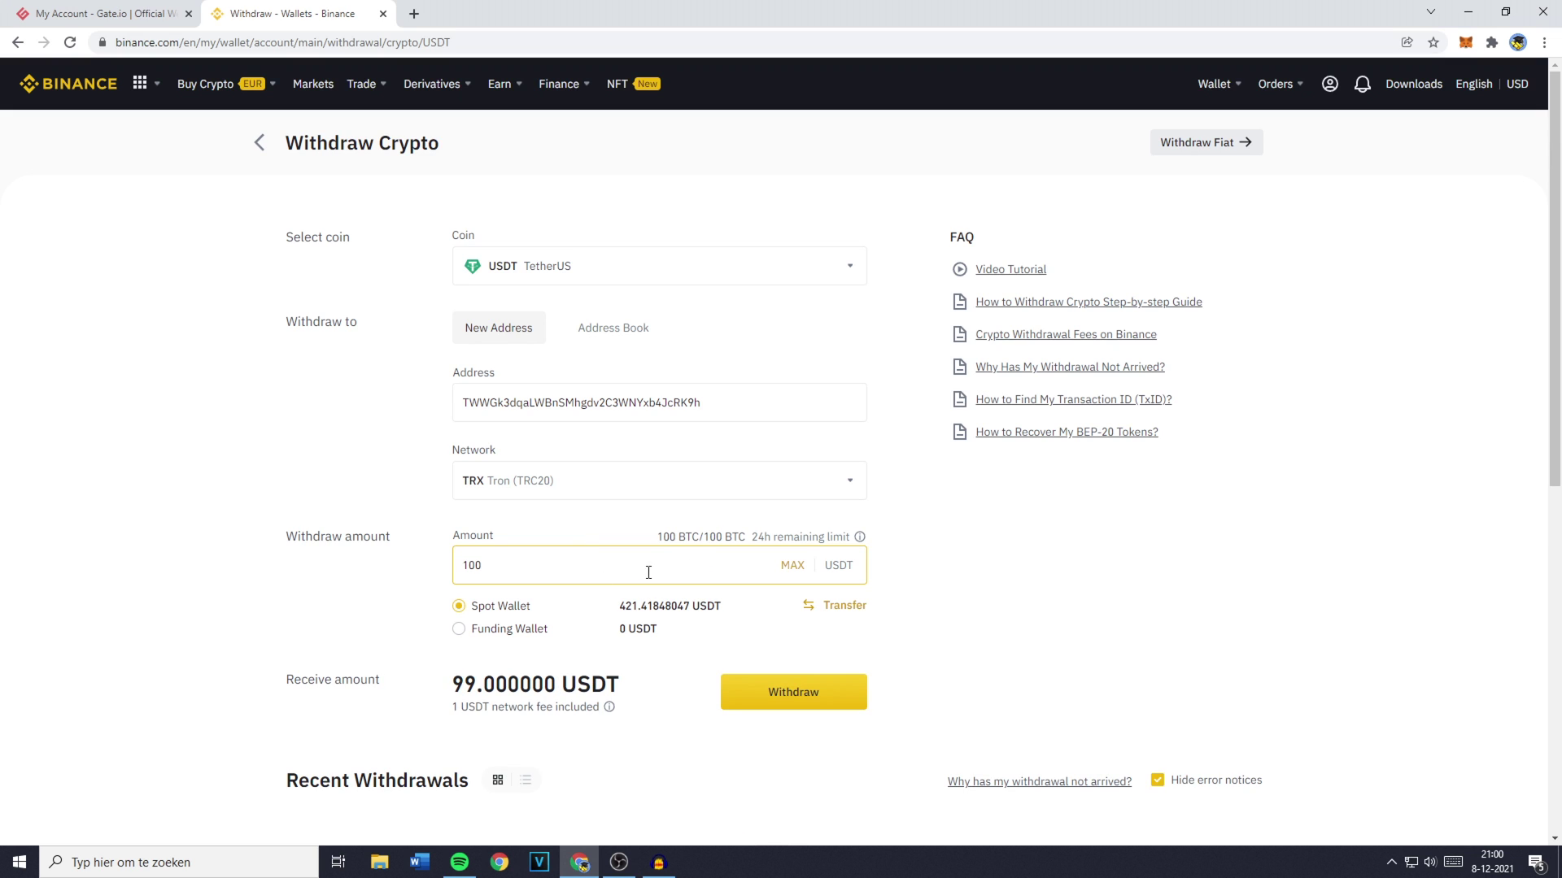
click(795, 567)
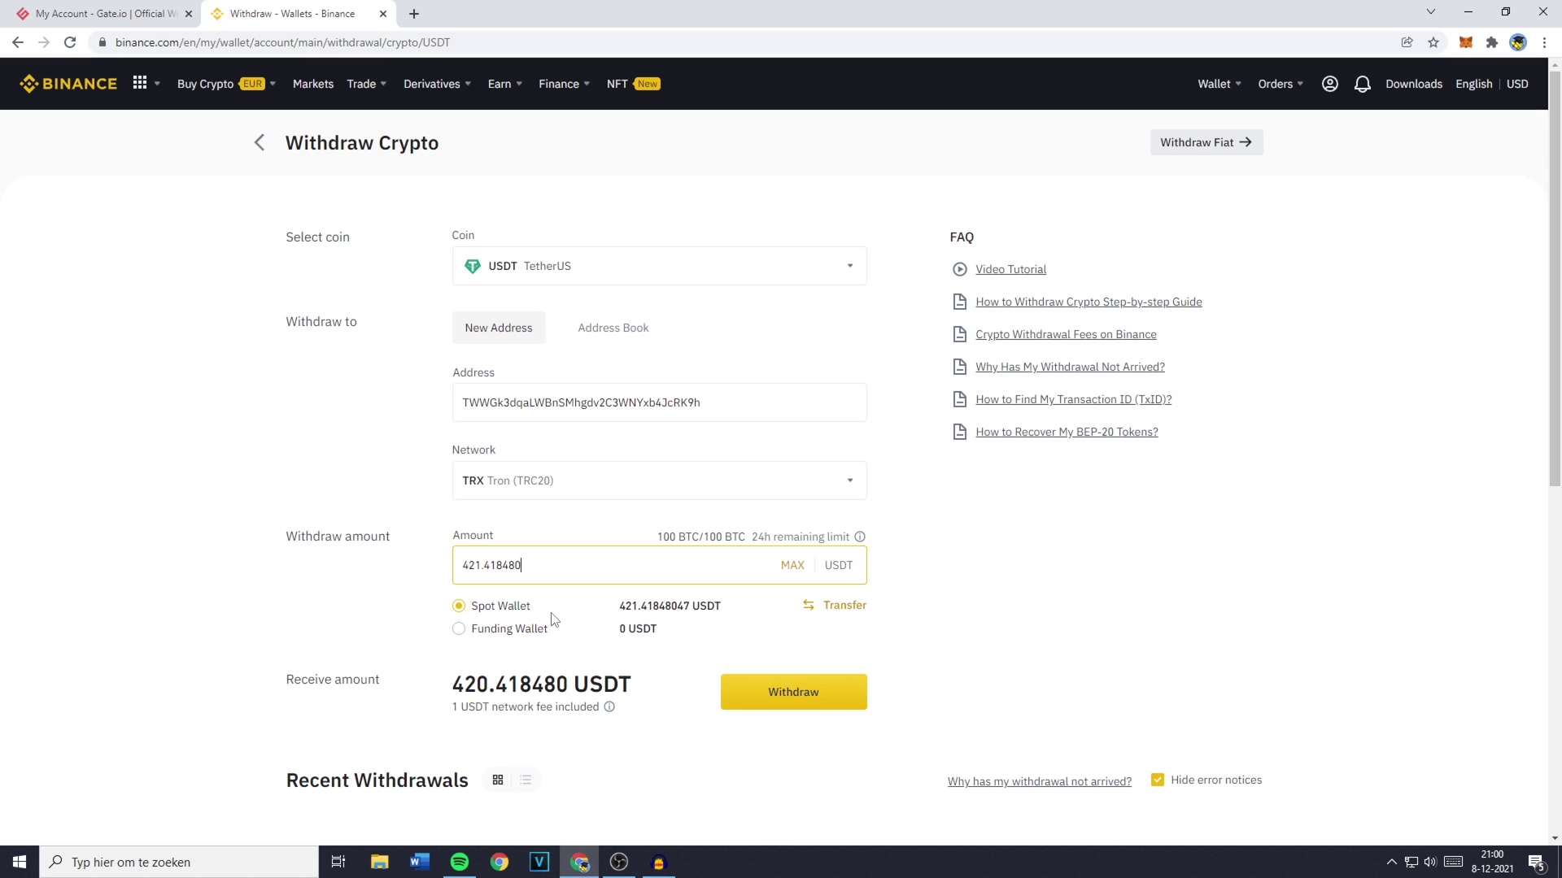
Step: Submit the withdrawal, review its details and continue to security verification
click(810, 693)
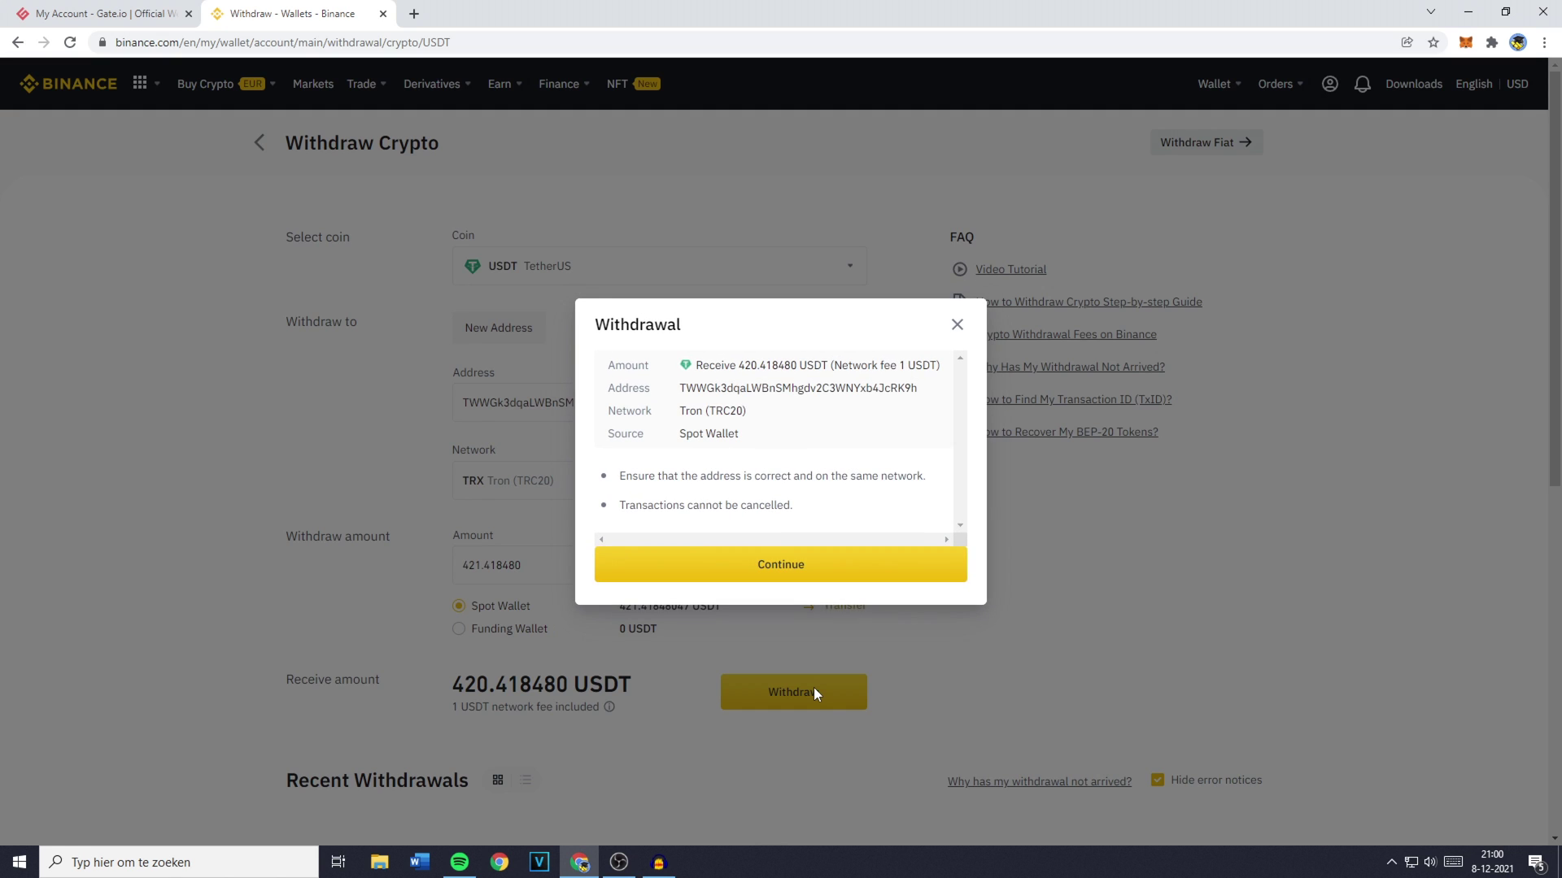
double_click(634, 329)
click(634, 329)
drag(609, 365, 772, 445)
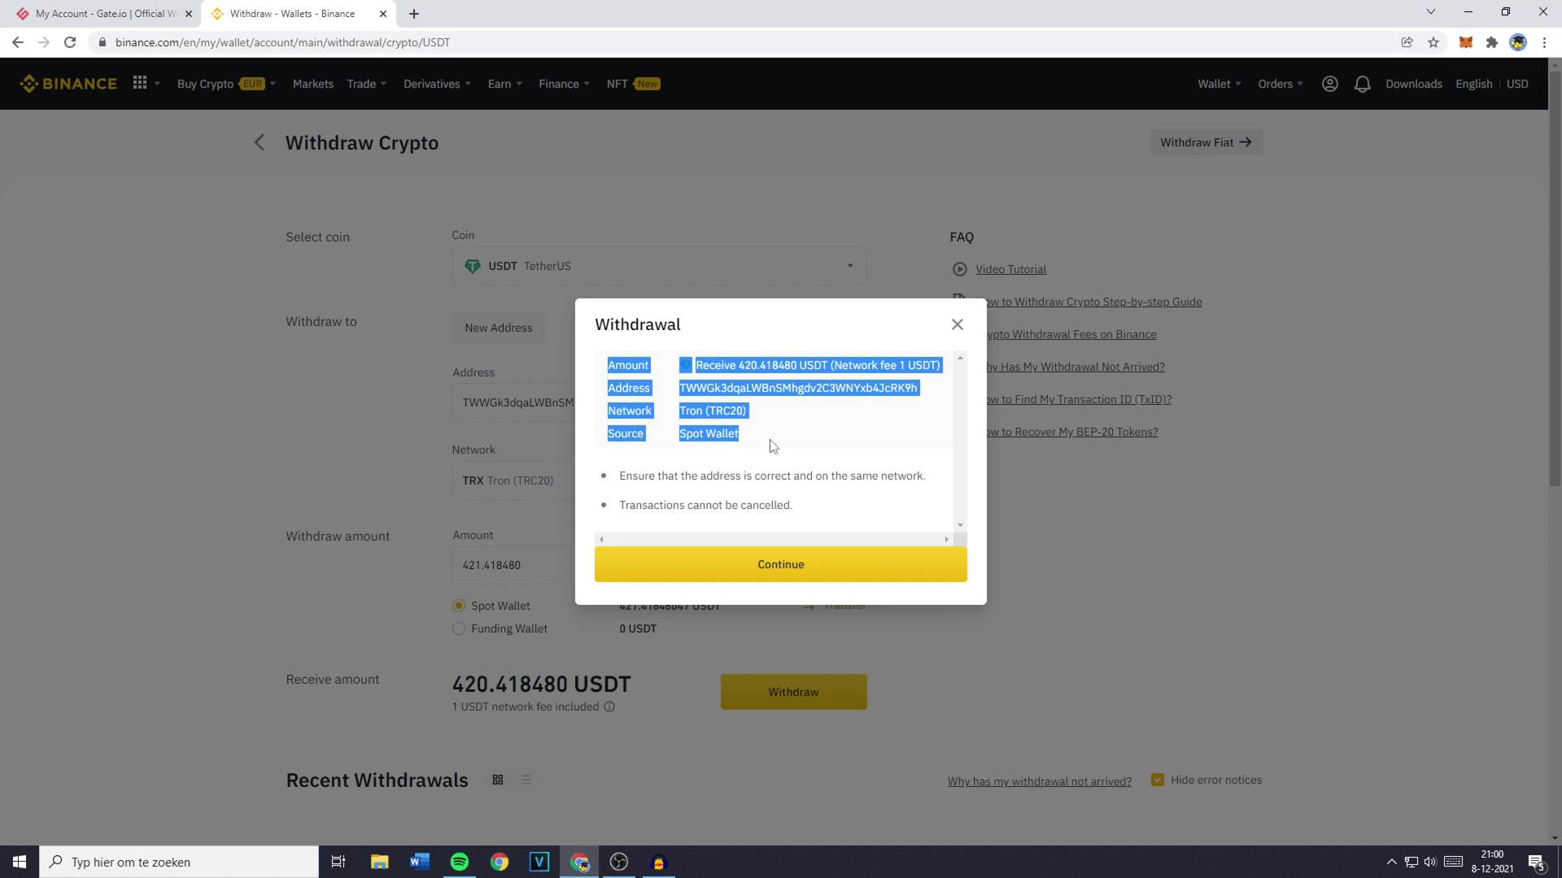
click(772, 446)
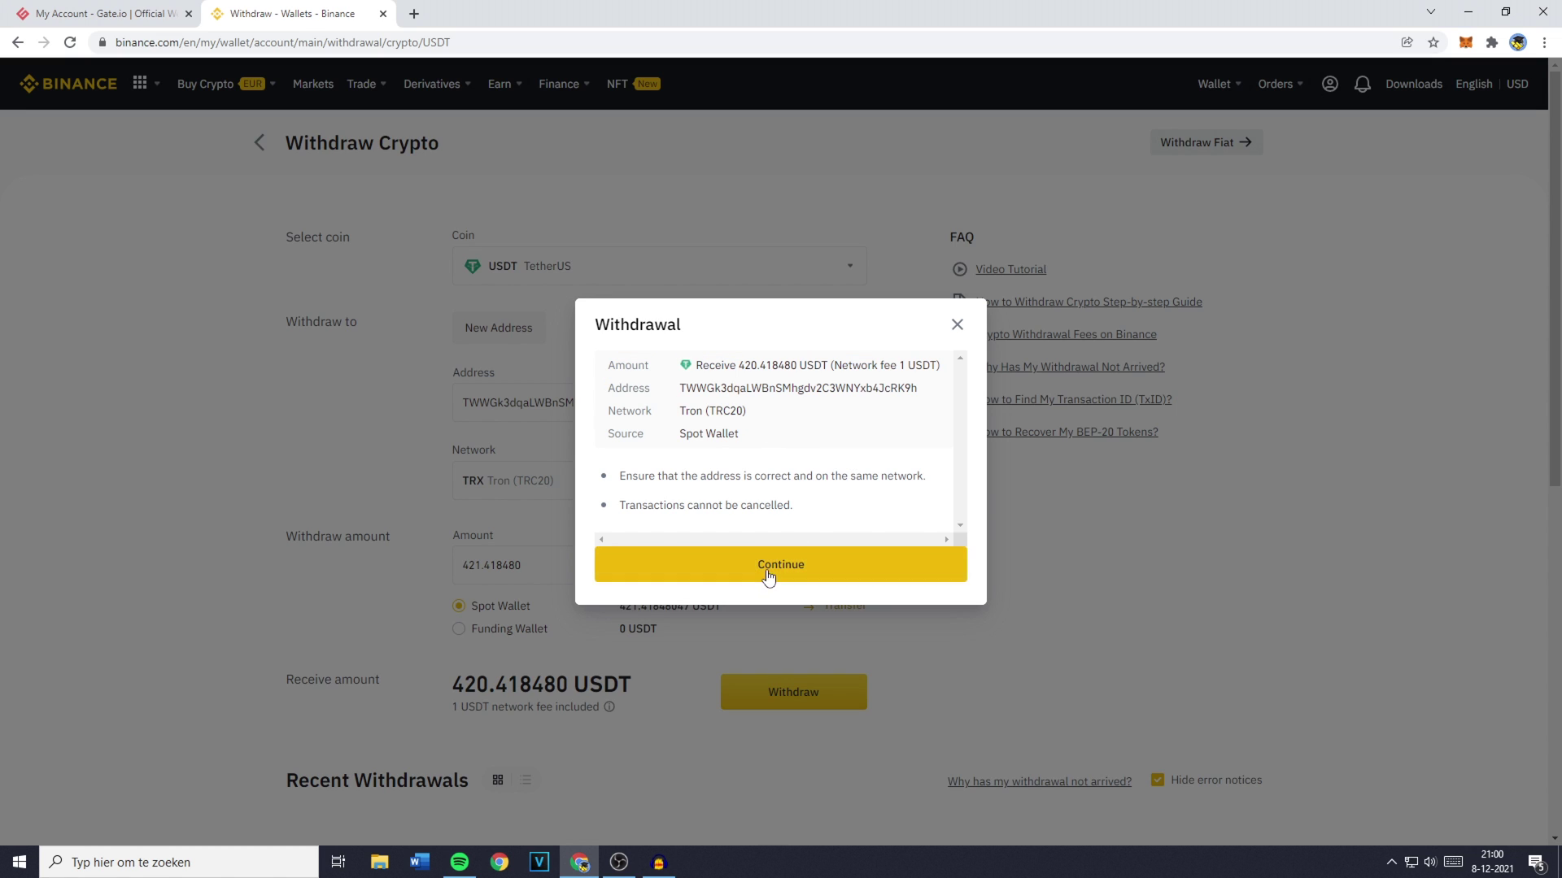
click(774, 578)
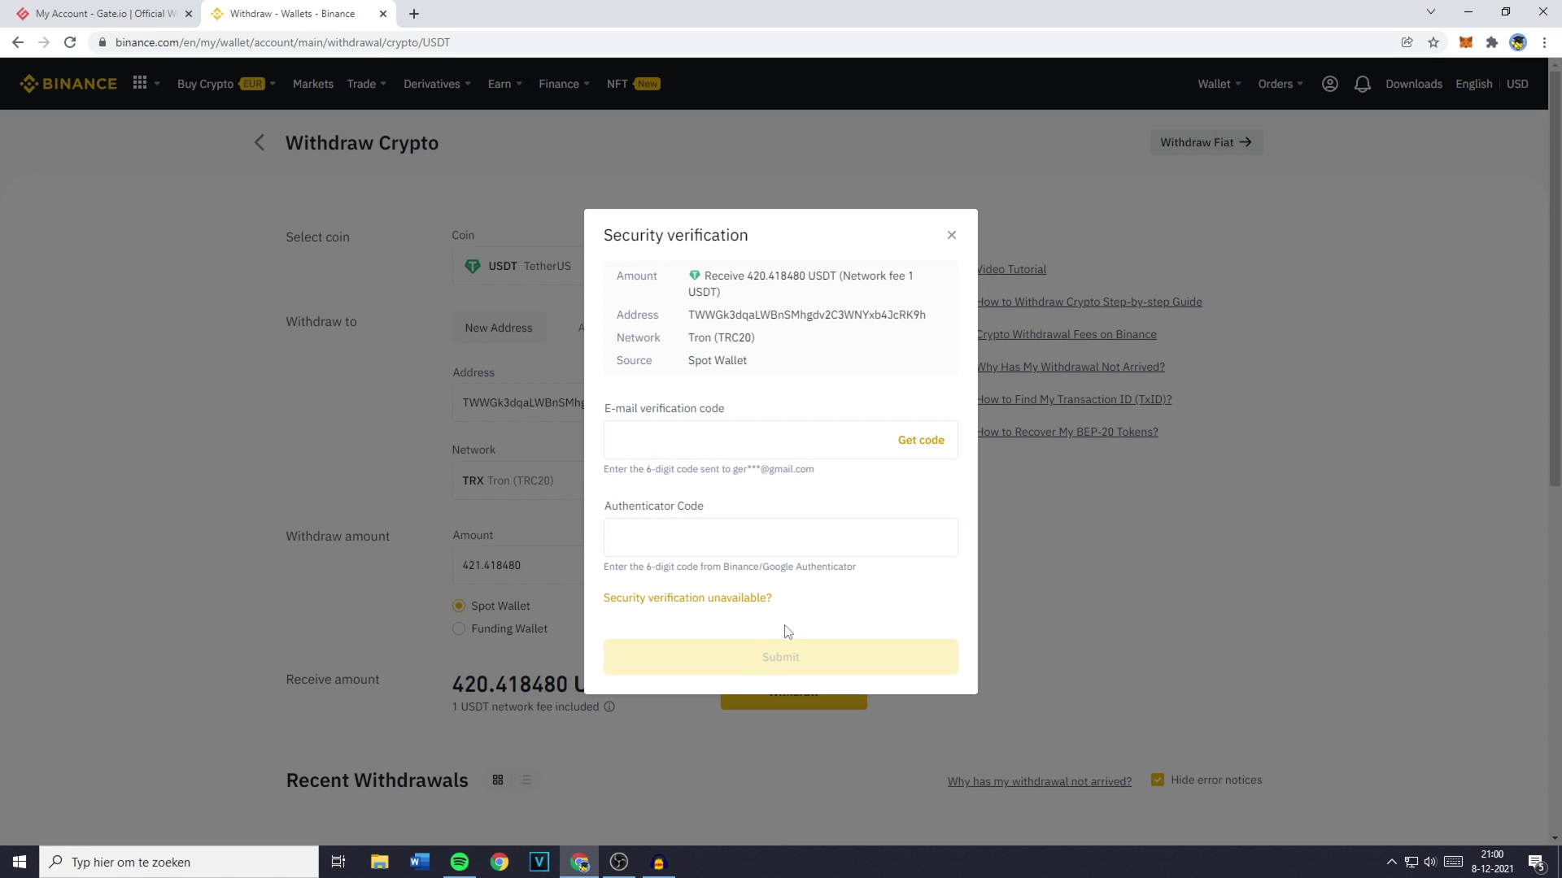
key(ctrl+Tab)
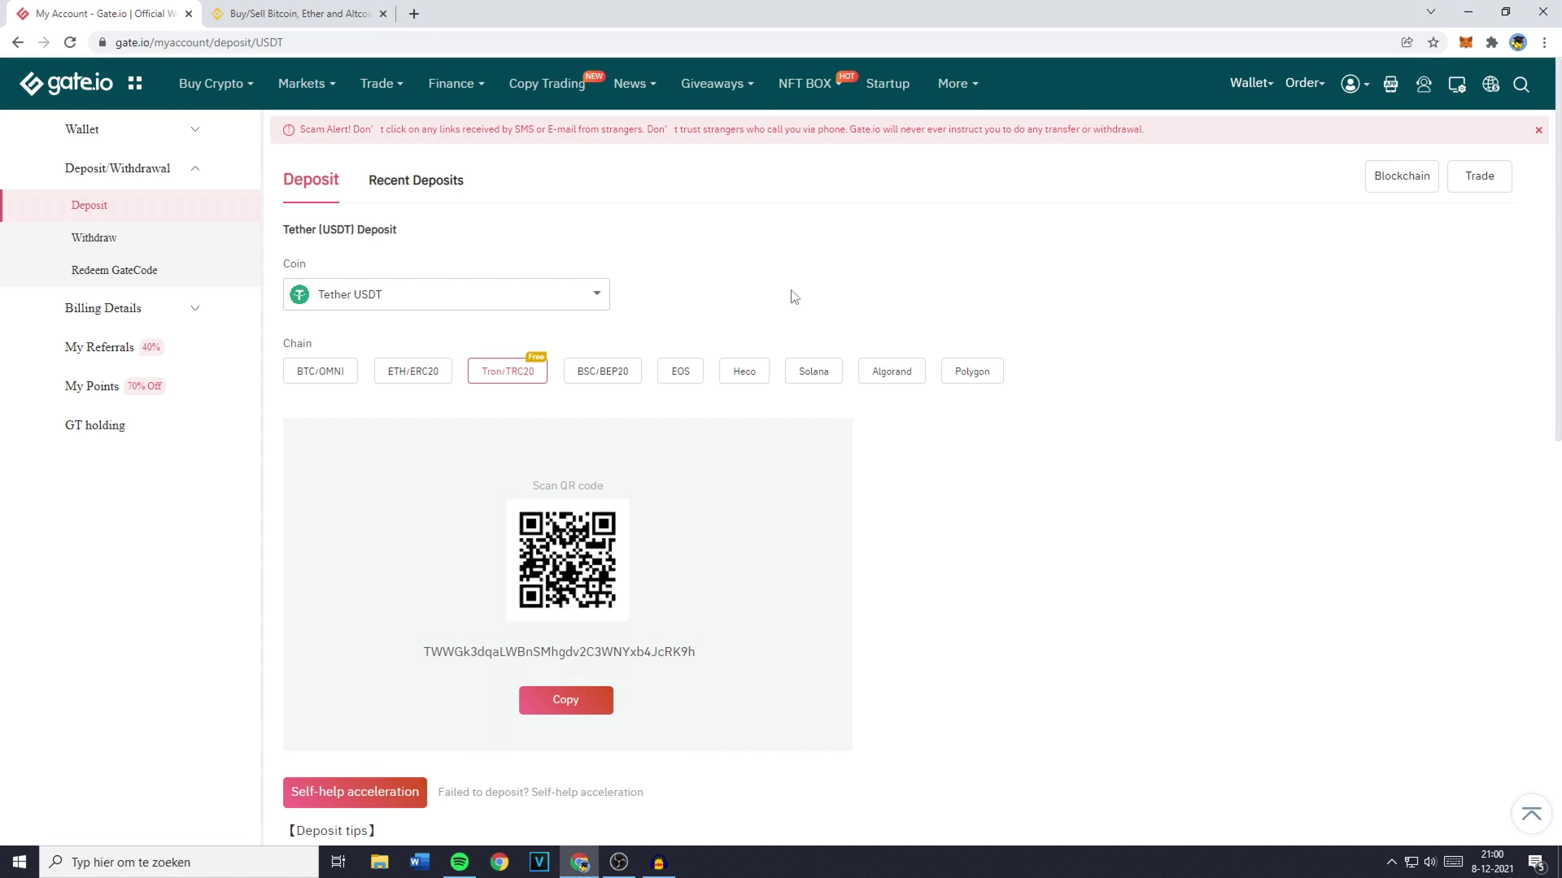
Step: Open gate.io's withdrawal page with RSR selected on the ETH/ERC20 chain
mouse_move(1320, 102)
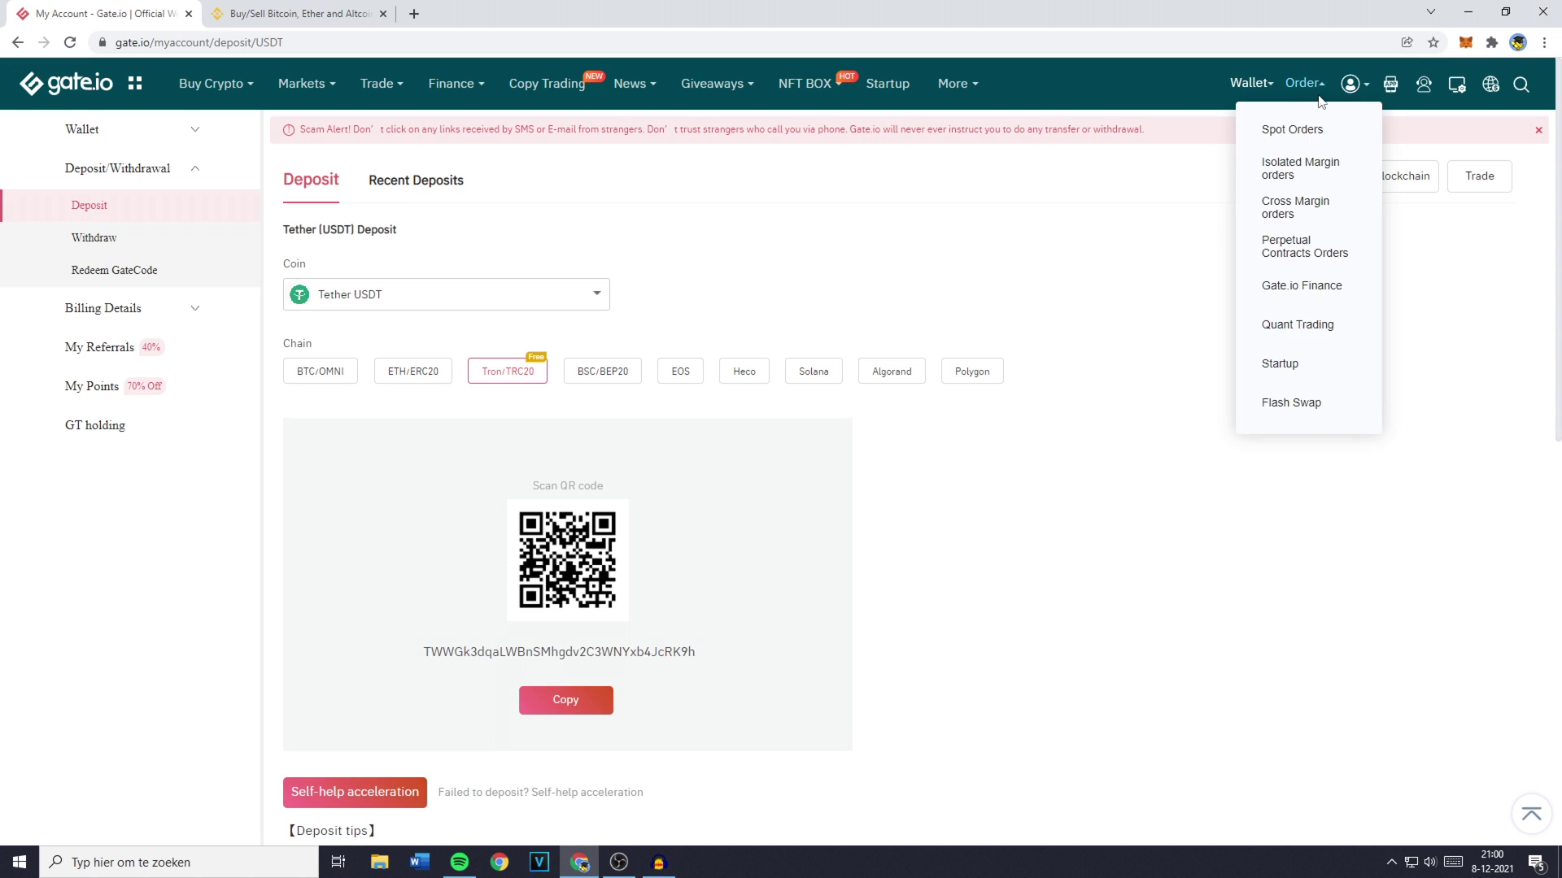
mouse_move(1257, 84)
click(1247, 209)
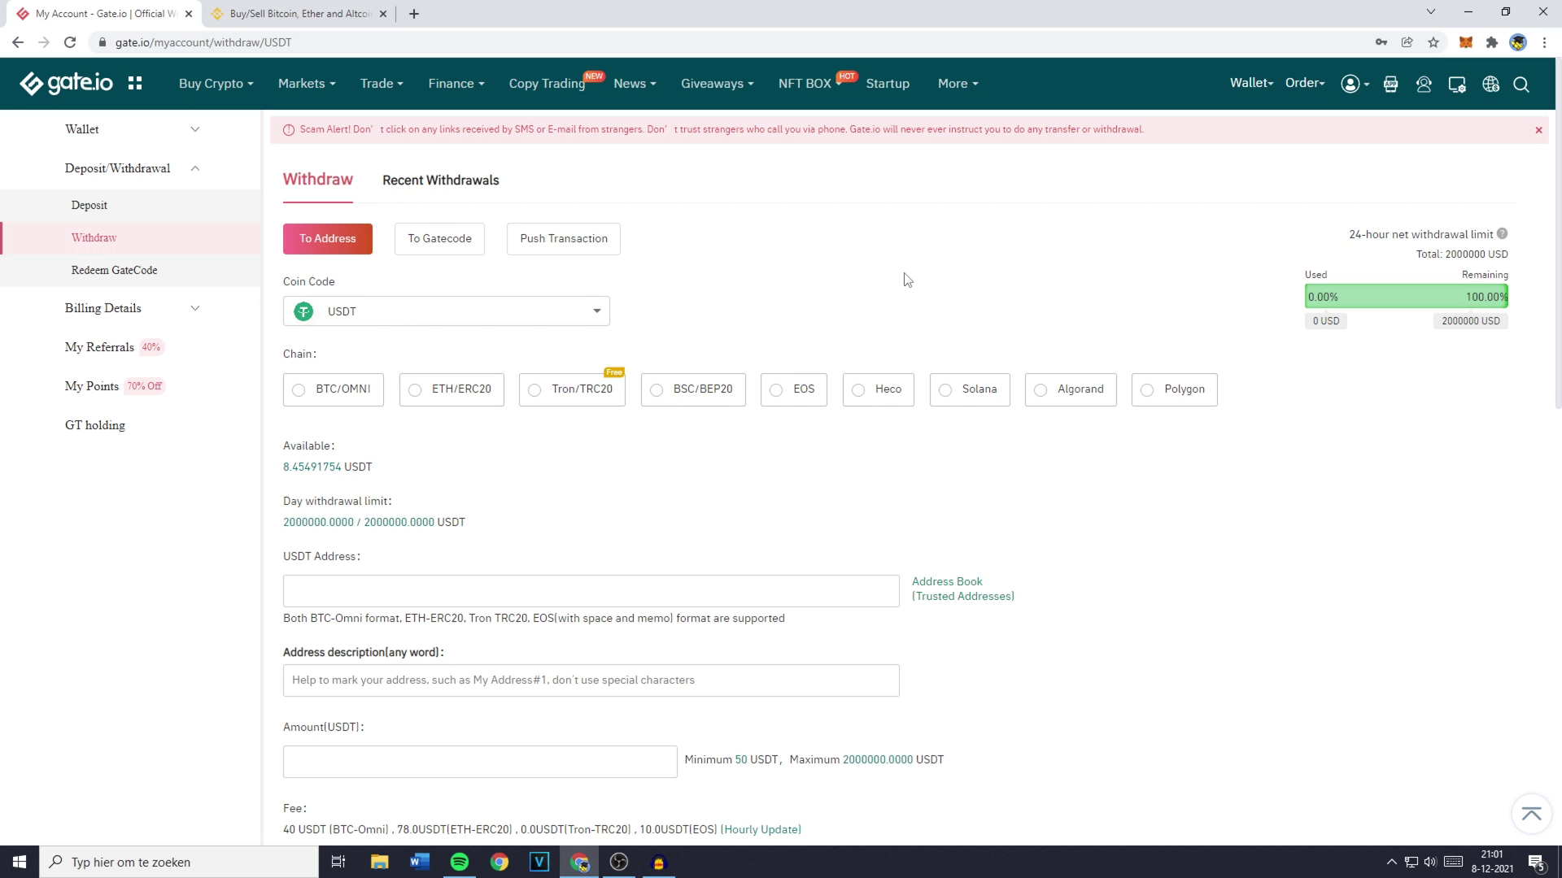
click(545, 306)
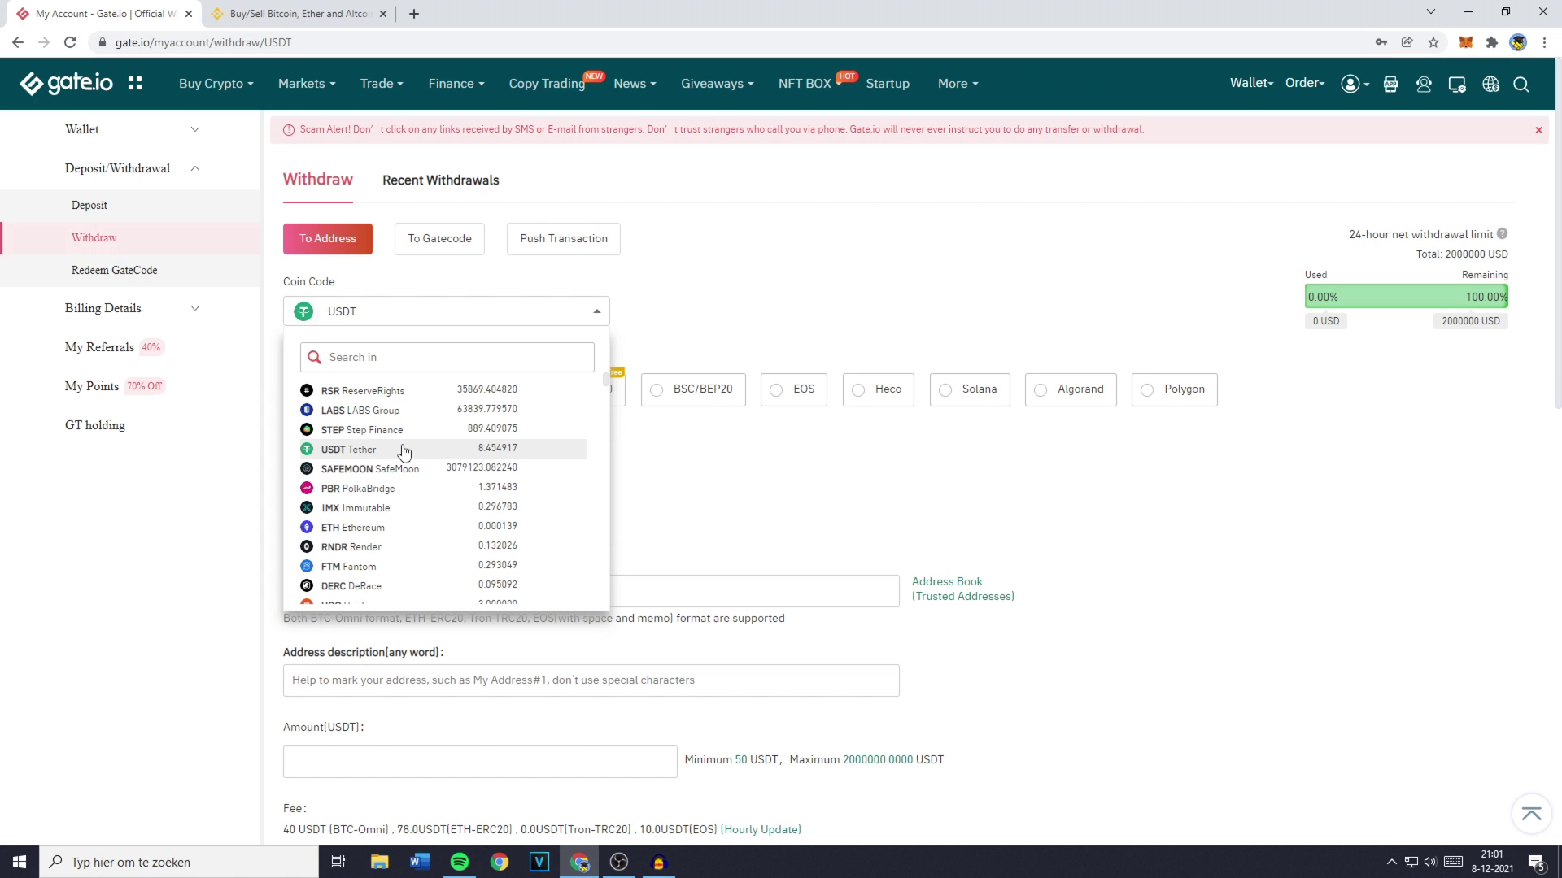
click(371, 391)
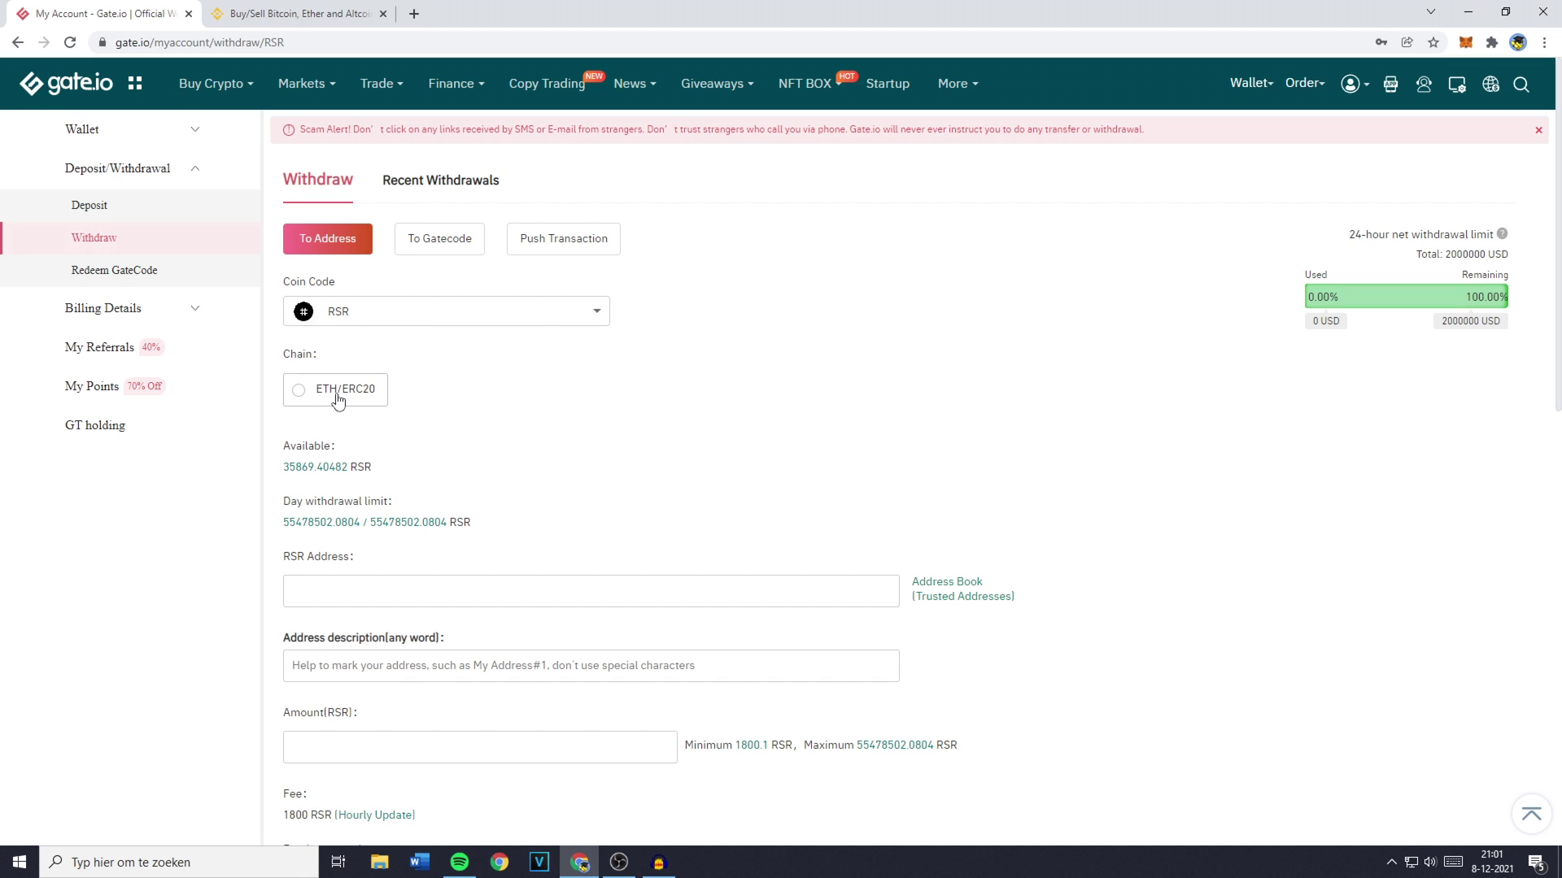
click(455, 312)
click(659, 401)
click(284, 10)
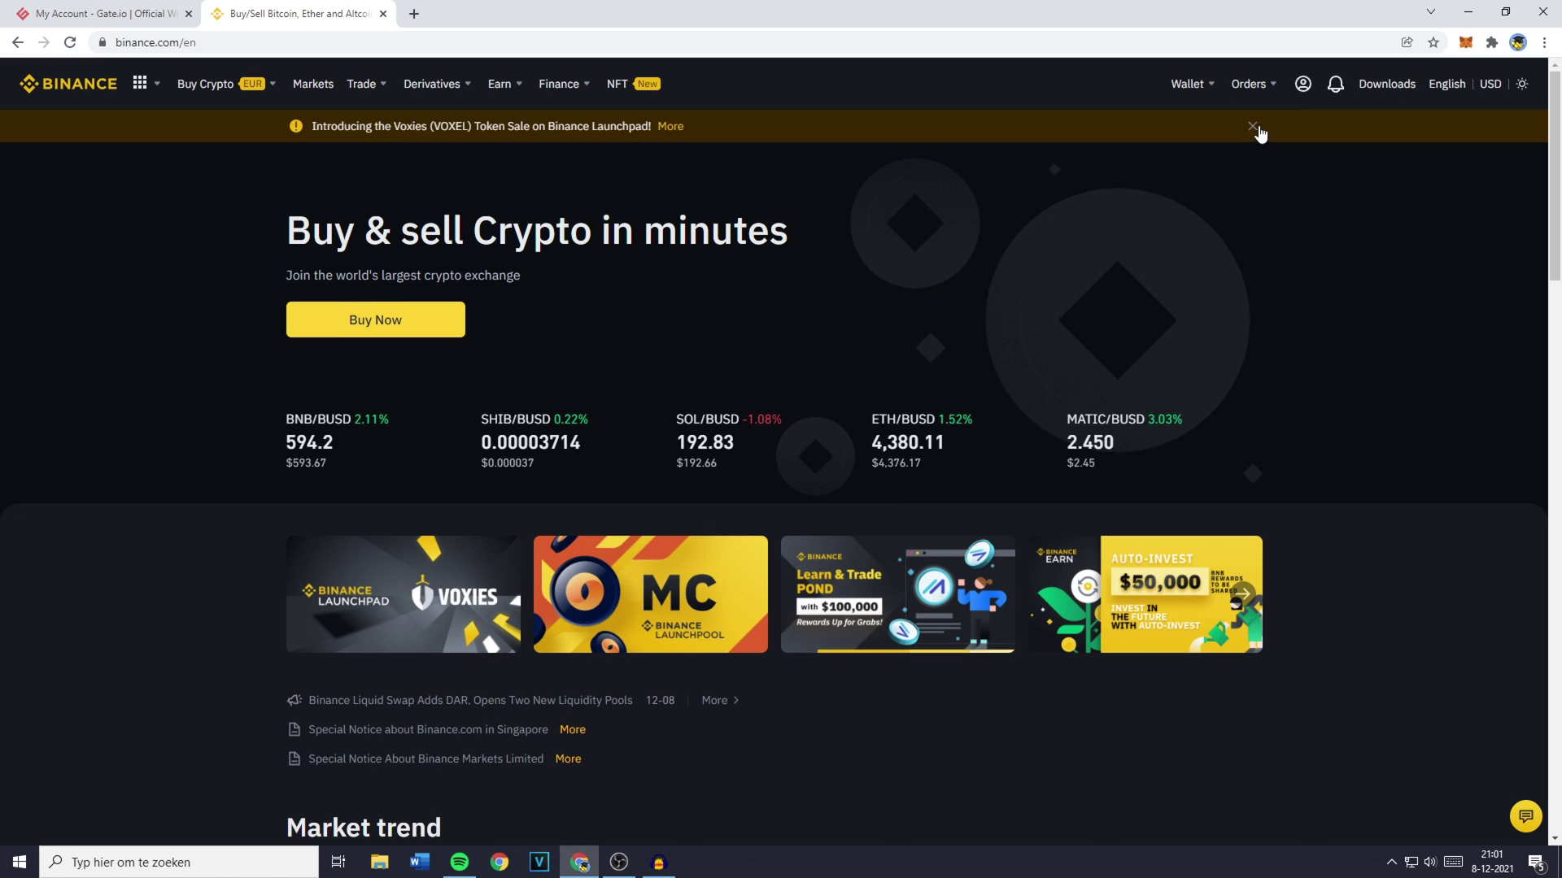
Step: Start a Binance crypto deposit for RSR on the Ethereum (ERC20) network
click(1251, 127)
mouse_move(1187, 83)
click(1235, 182)
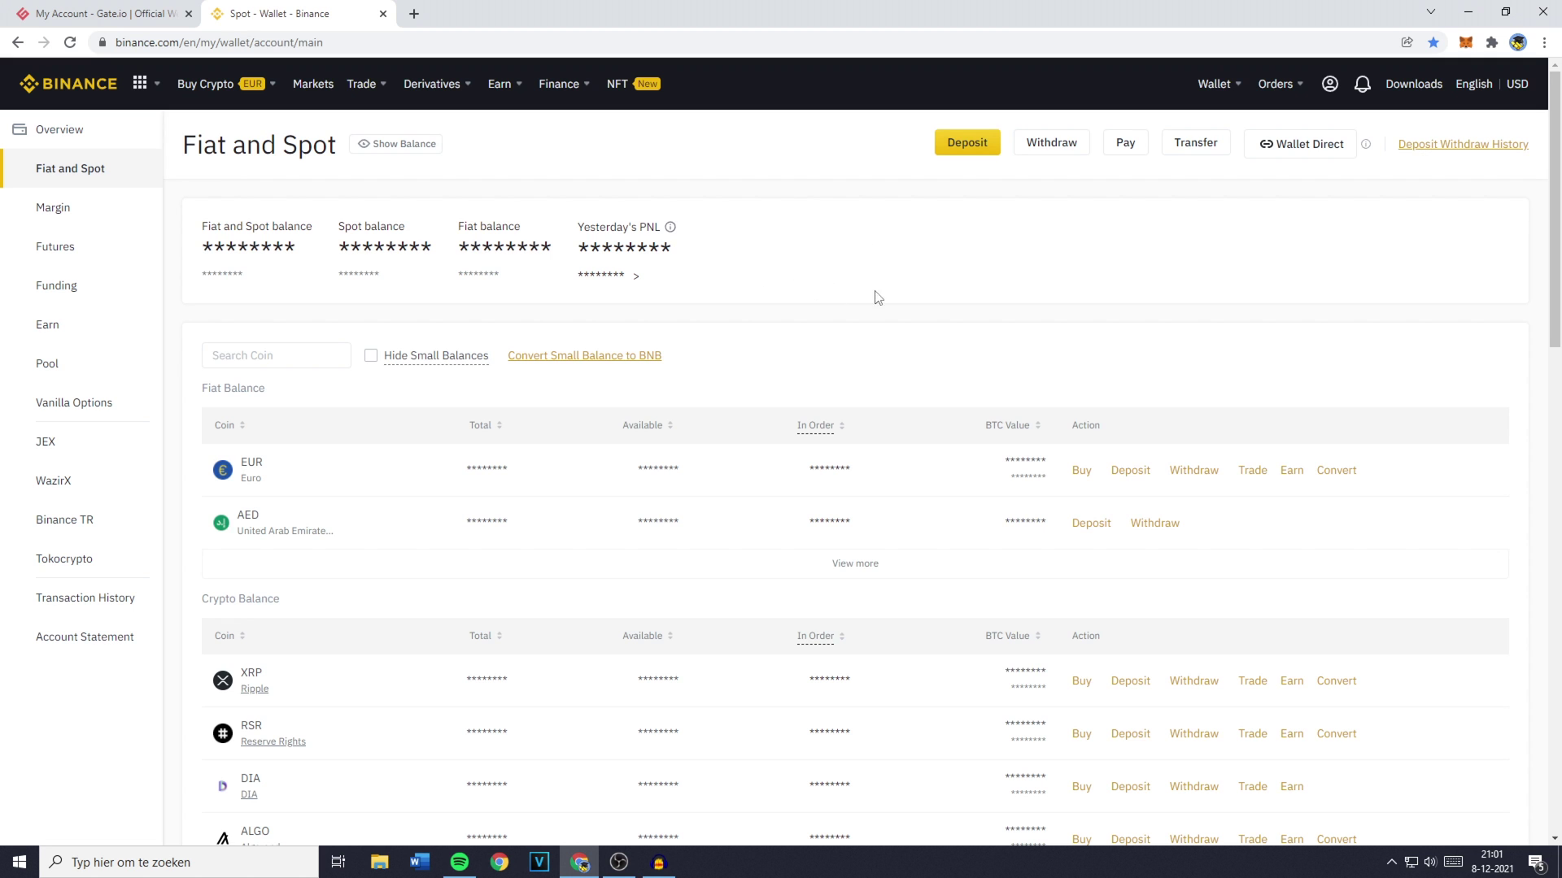
click(967, 144)
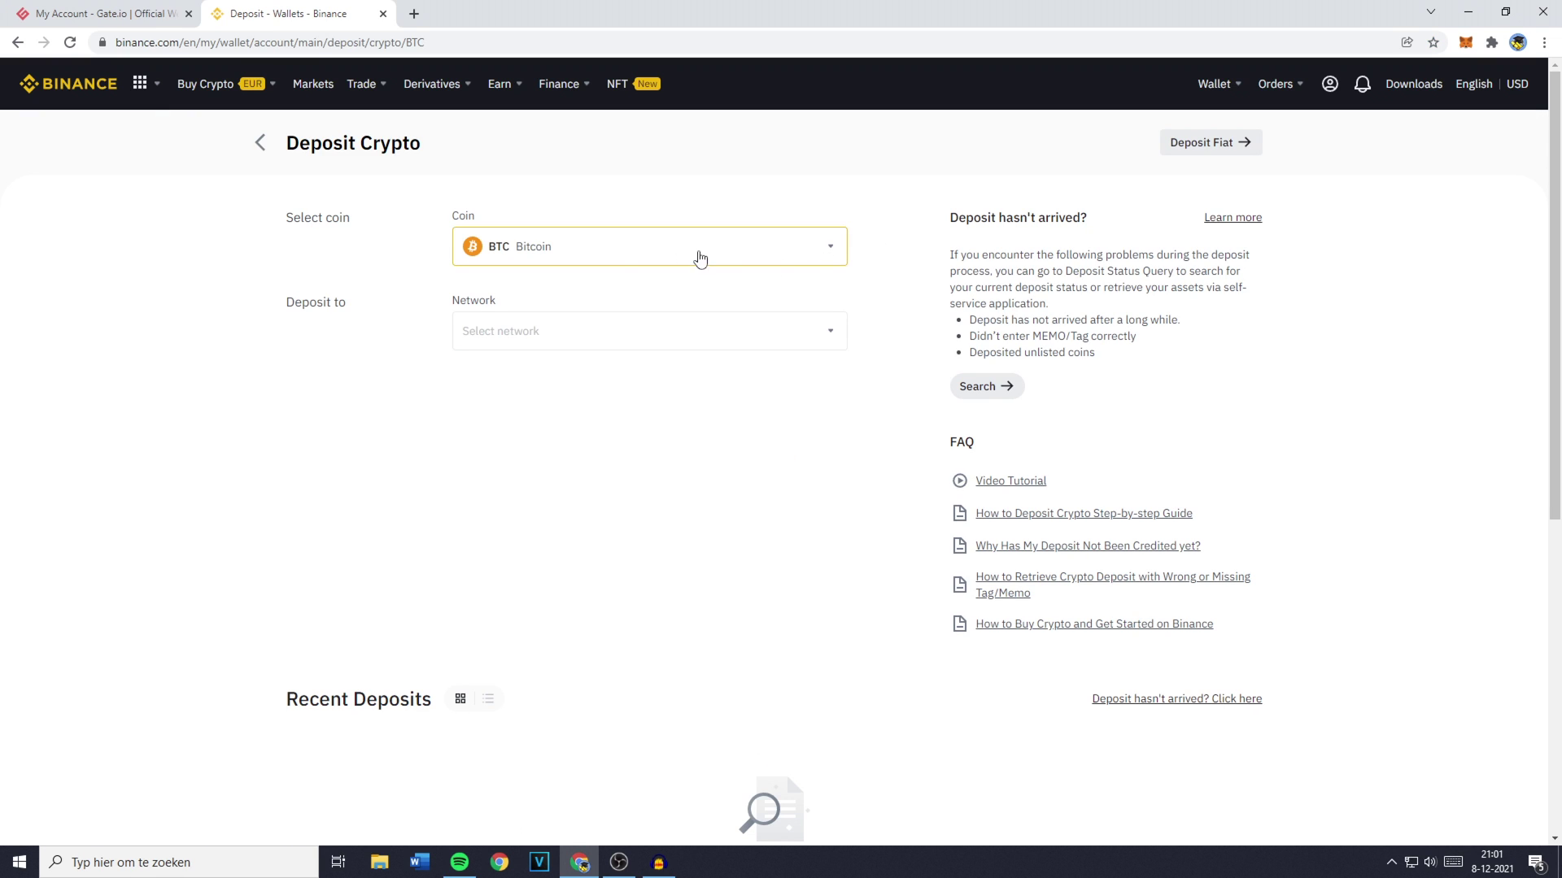
click(546, 252)
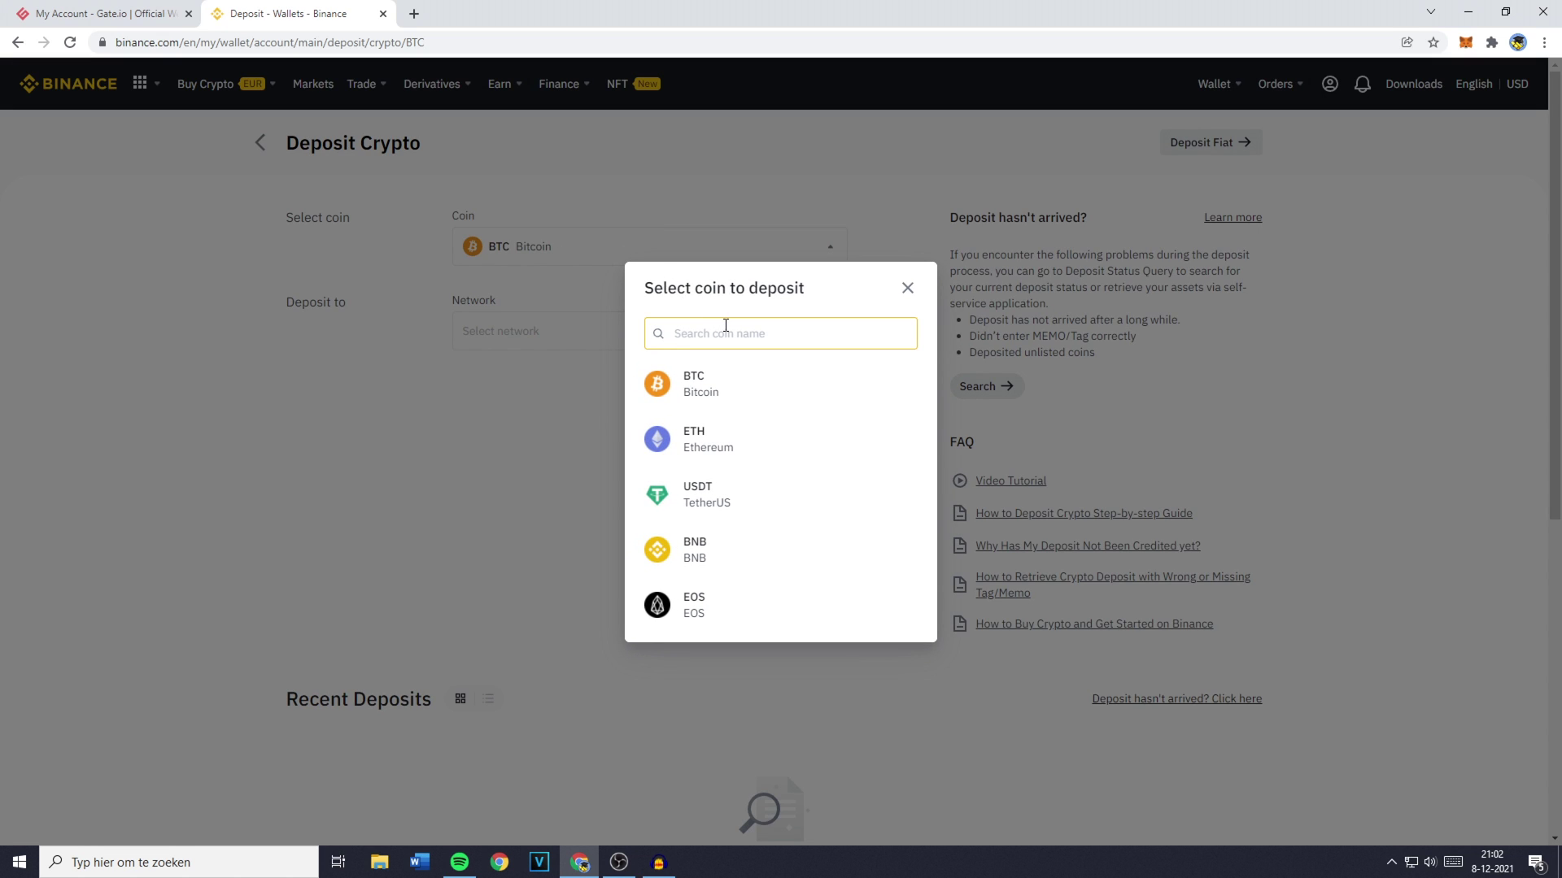
text(rsr)
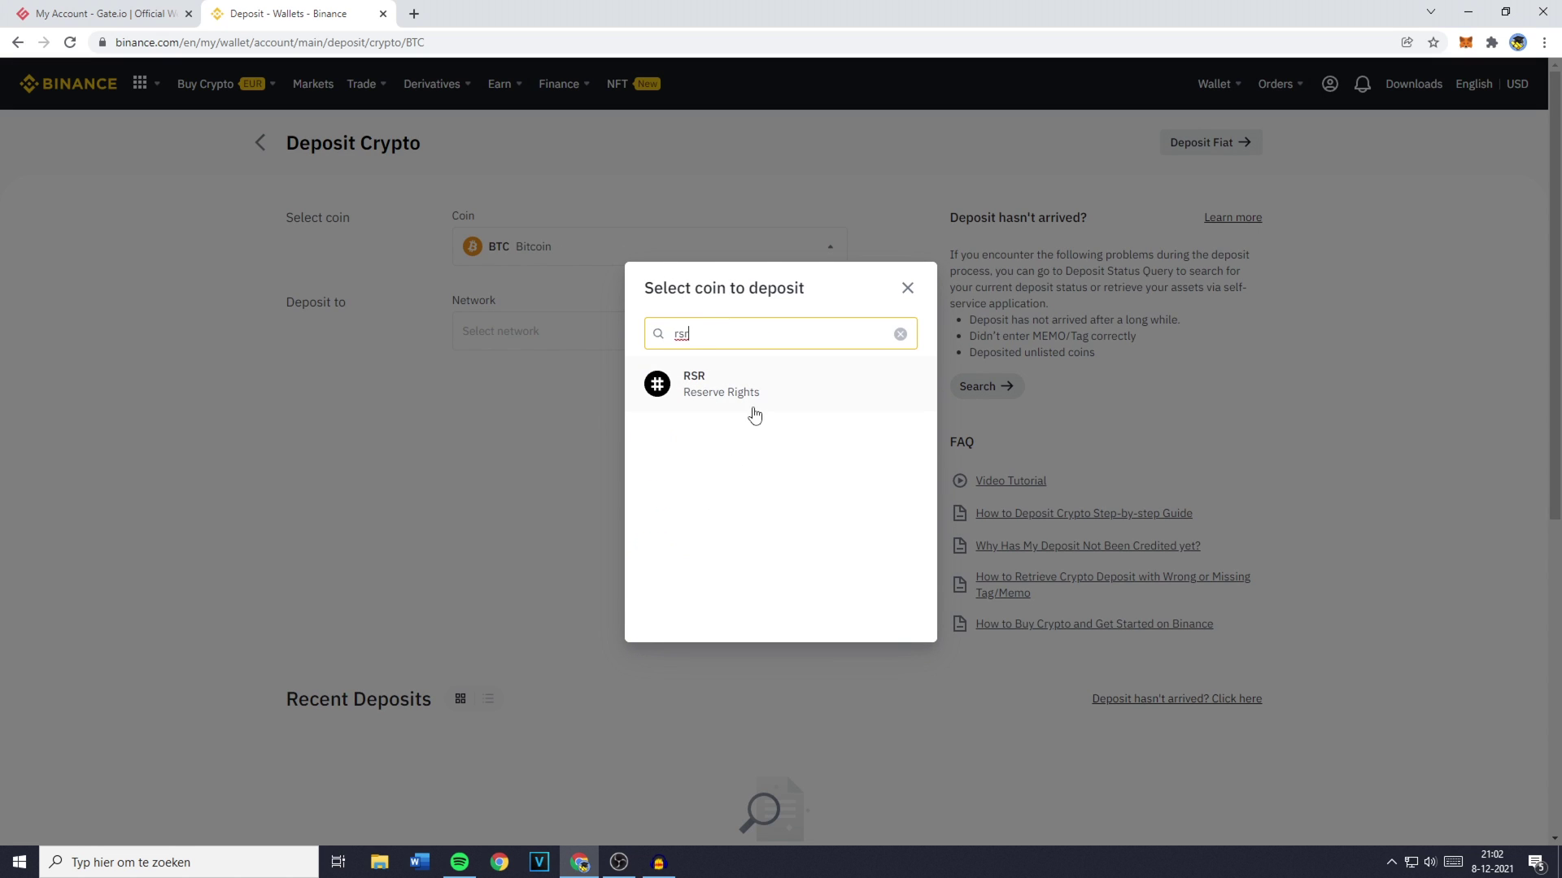
click(742, 391)
click(593, 332)
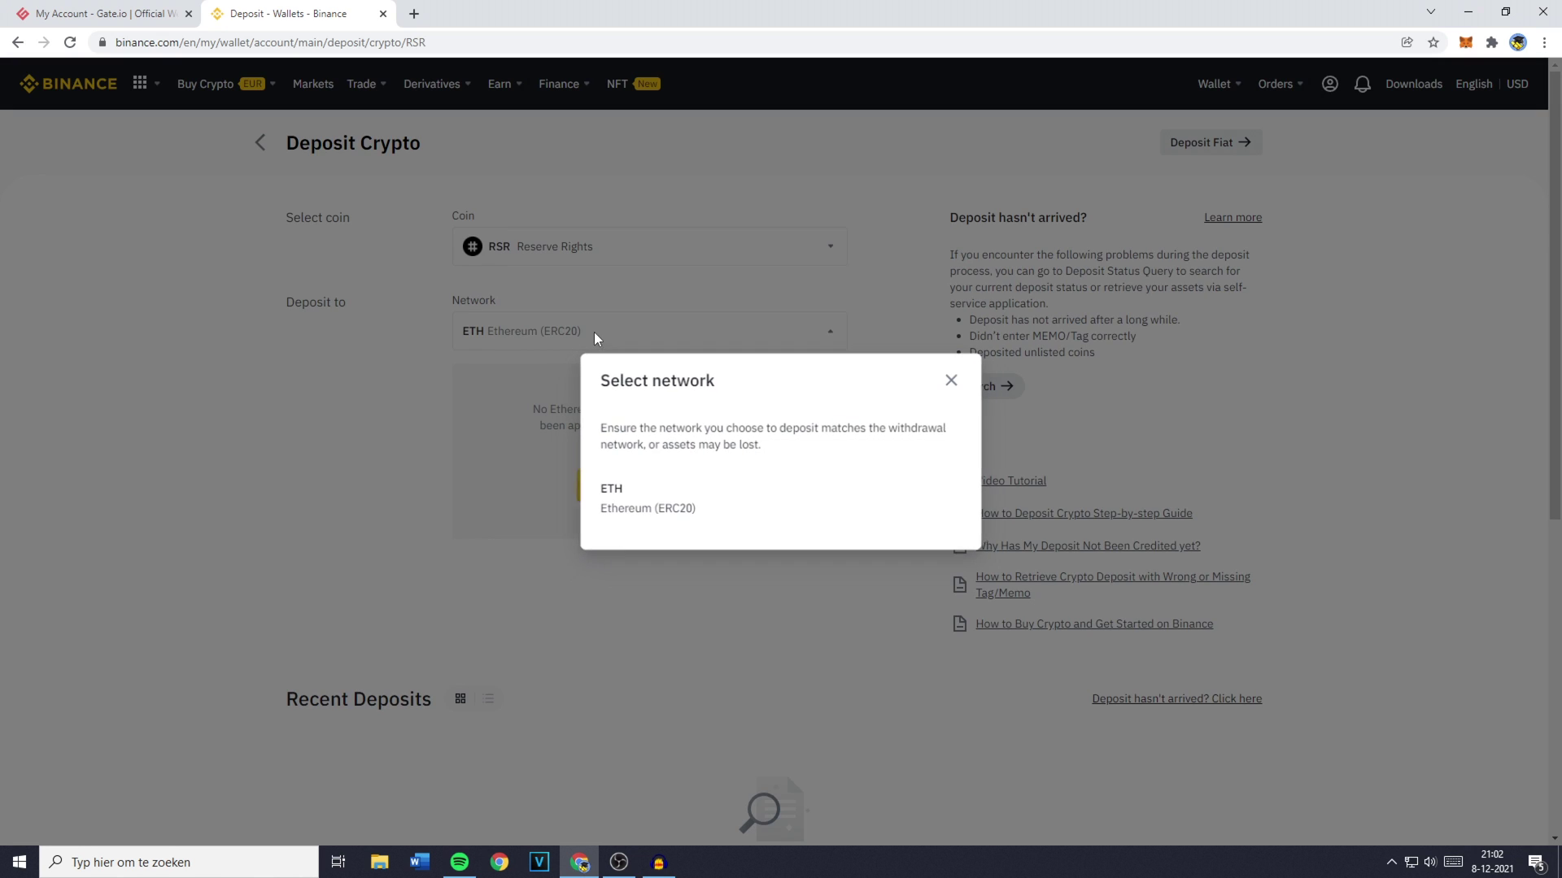
click(716, 517)
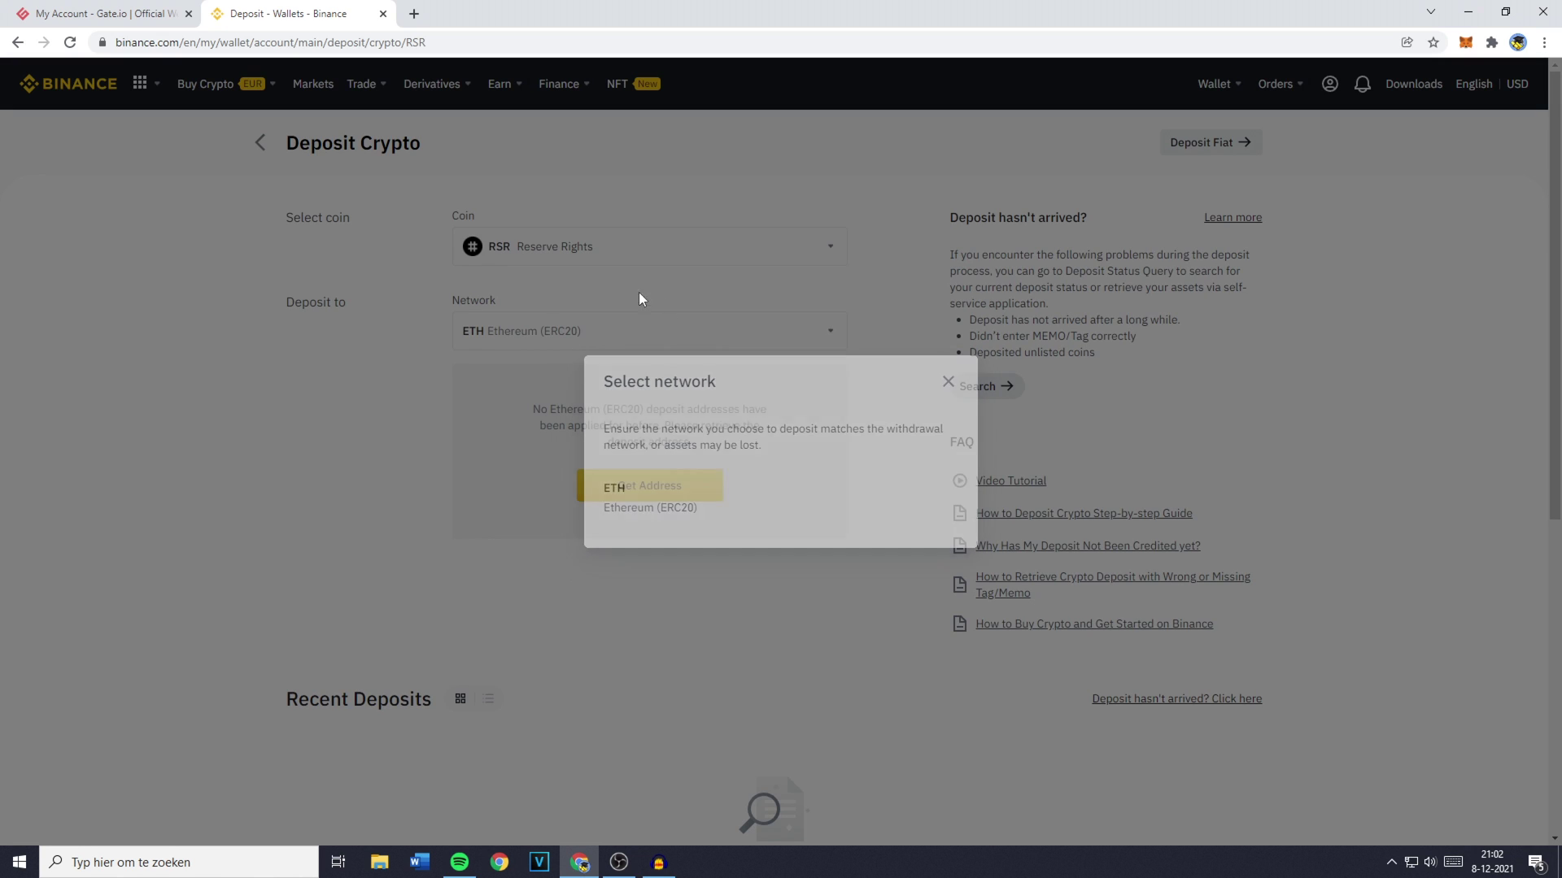
Step: Briefly pick USDT as the deposit coin and view its networks list
click(545, 257)
click(721, 508)
click(529, 331)
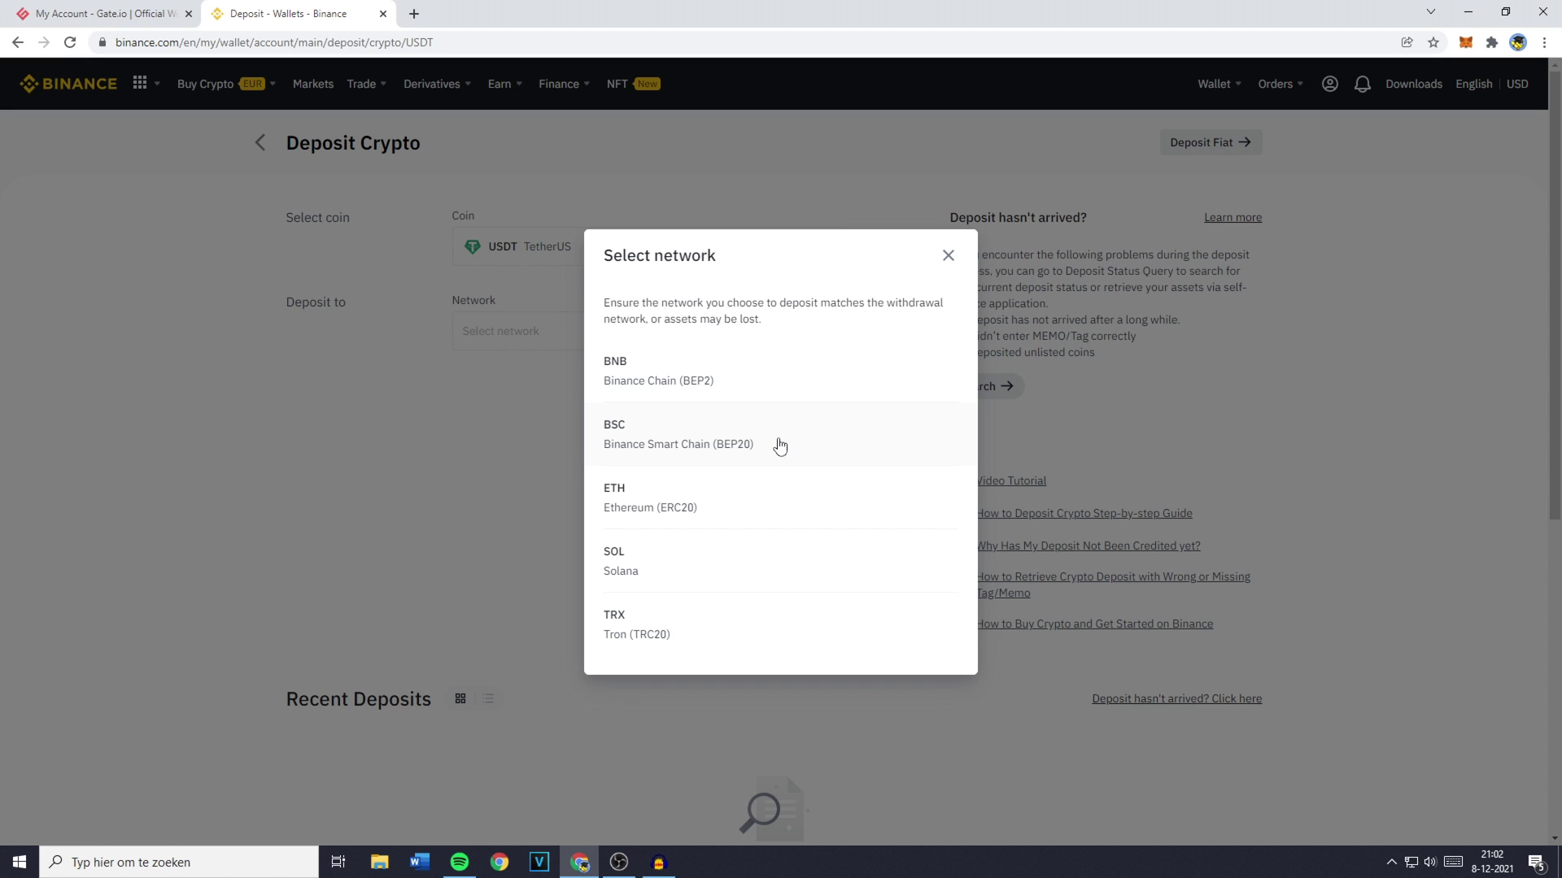
click(163, 13)
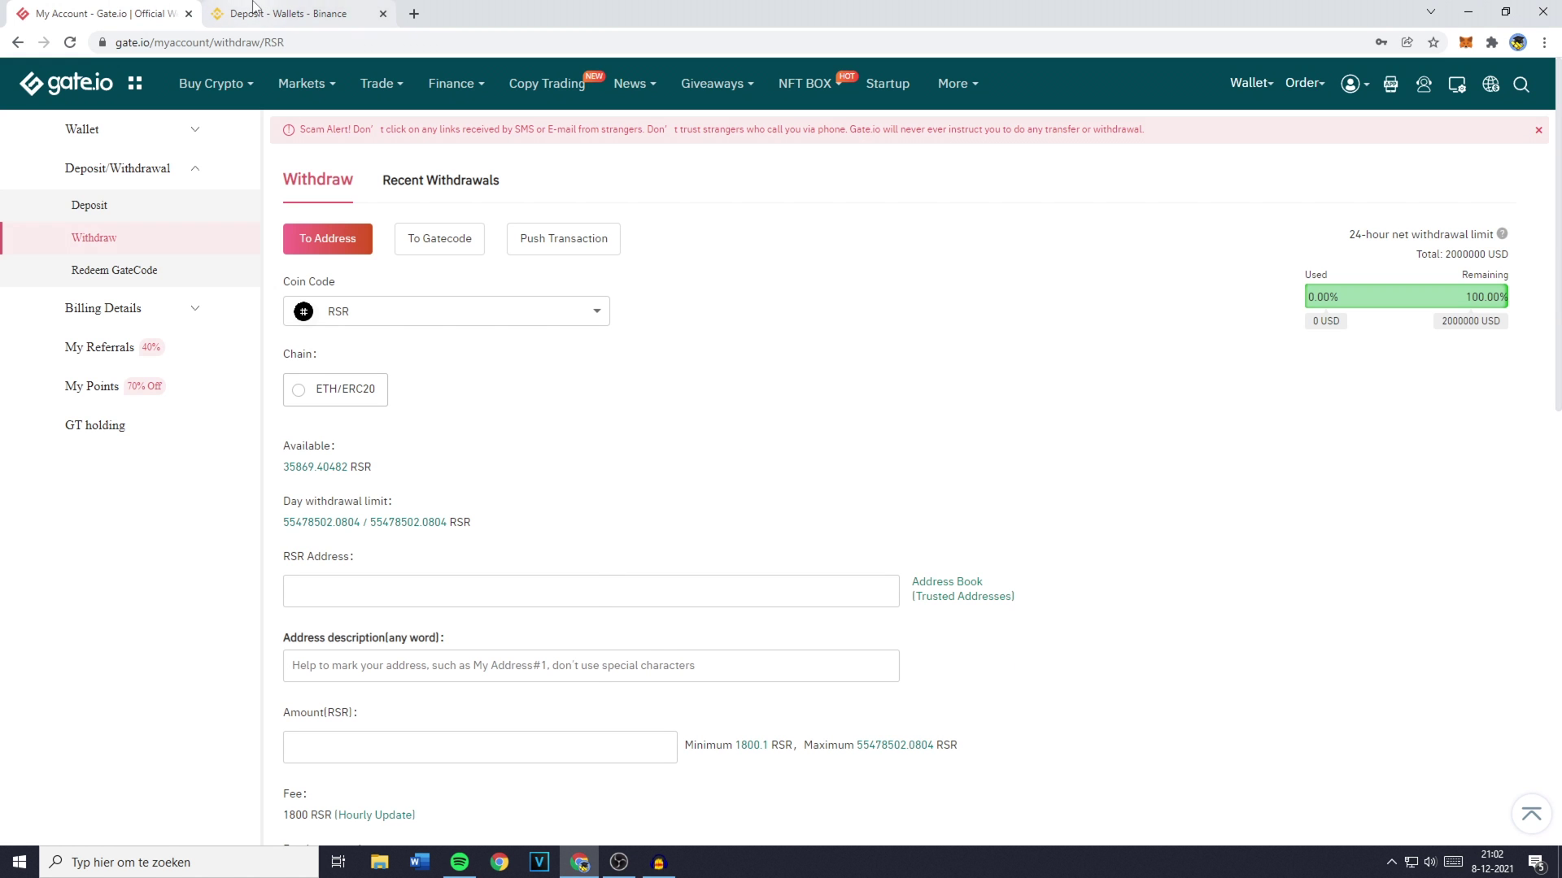
click(285, 13)
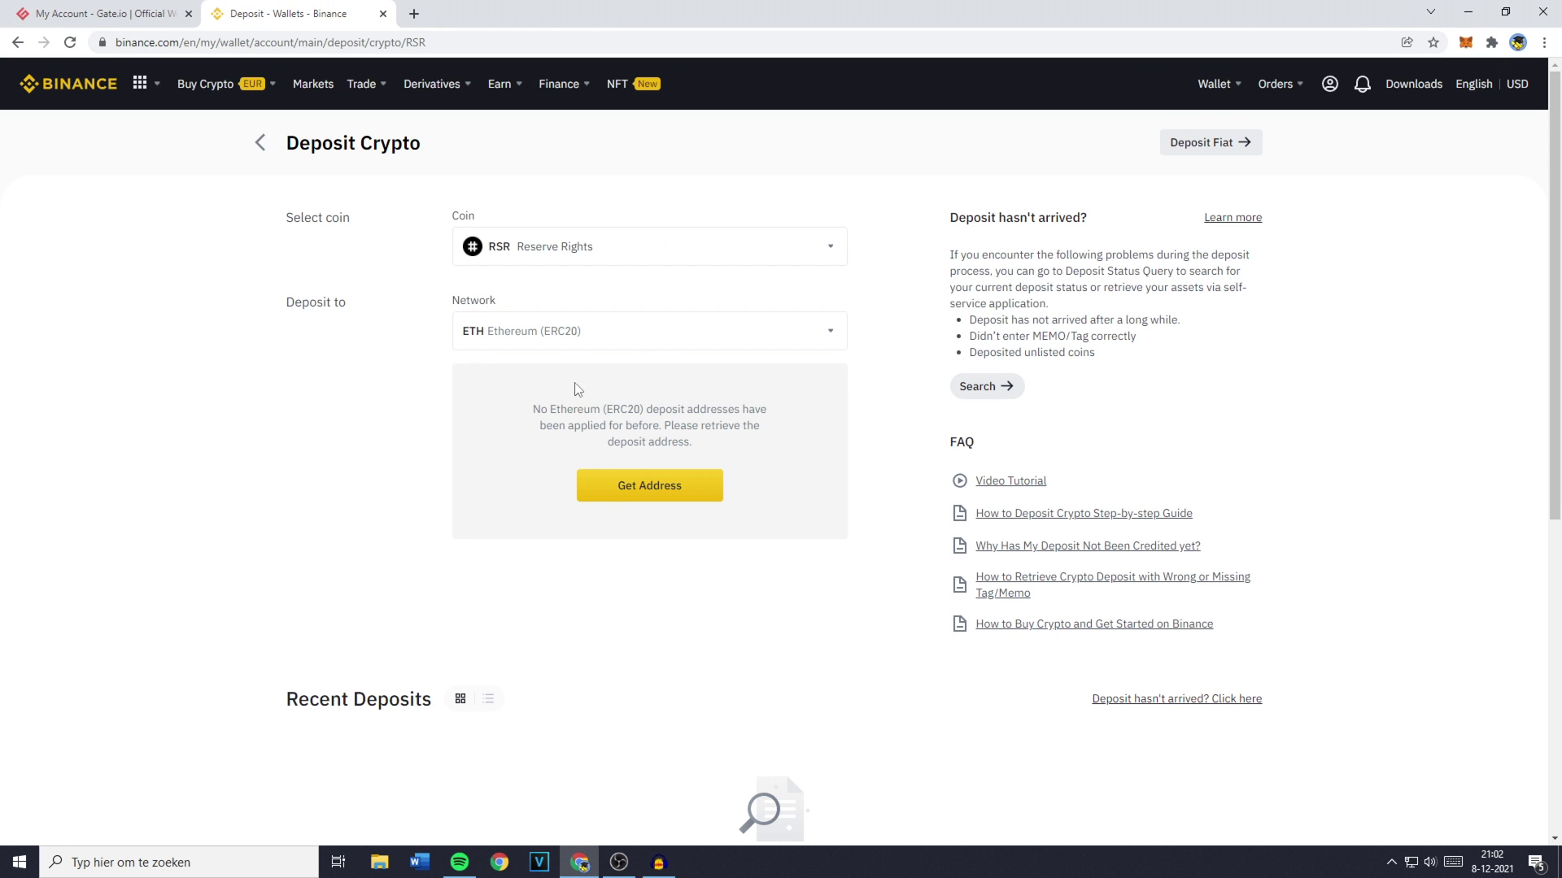
Step: Generate and copy the RSR Ethereum deposit address, then return to gate.io's withdrawal form
click(642, 488)
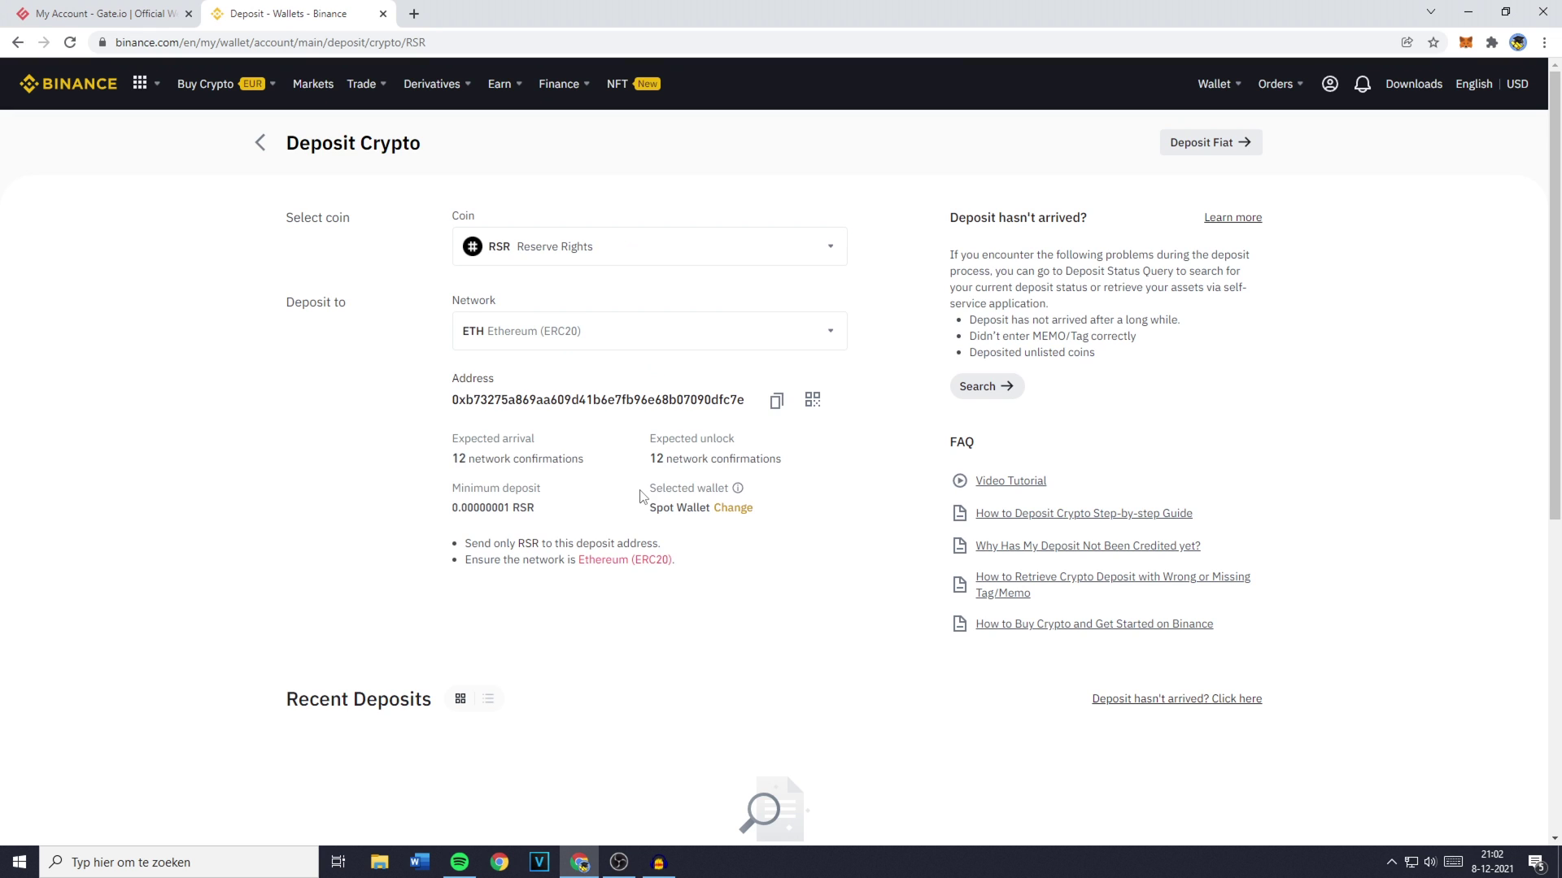
click(776, 402)
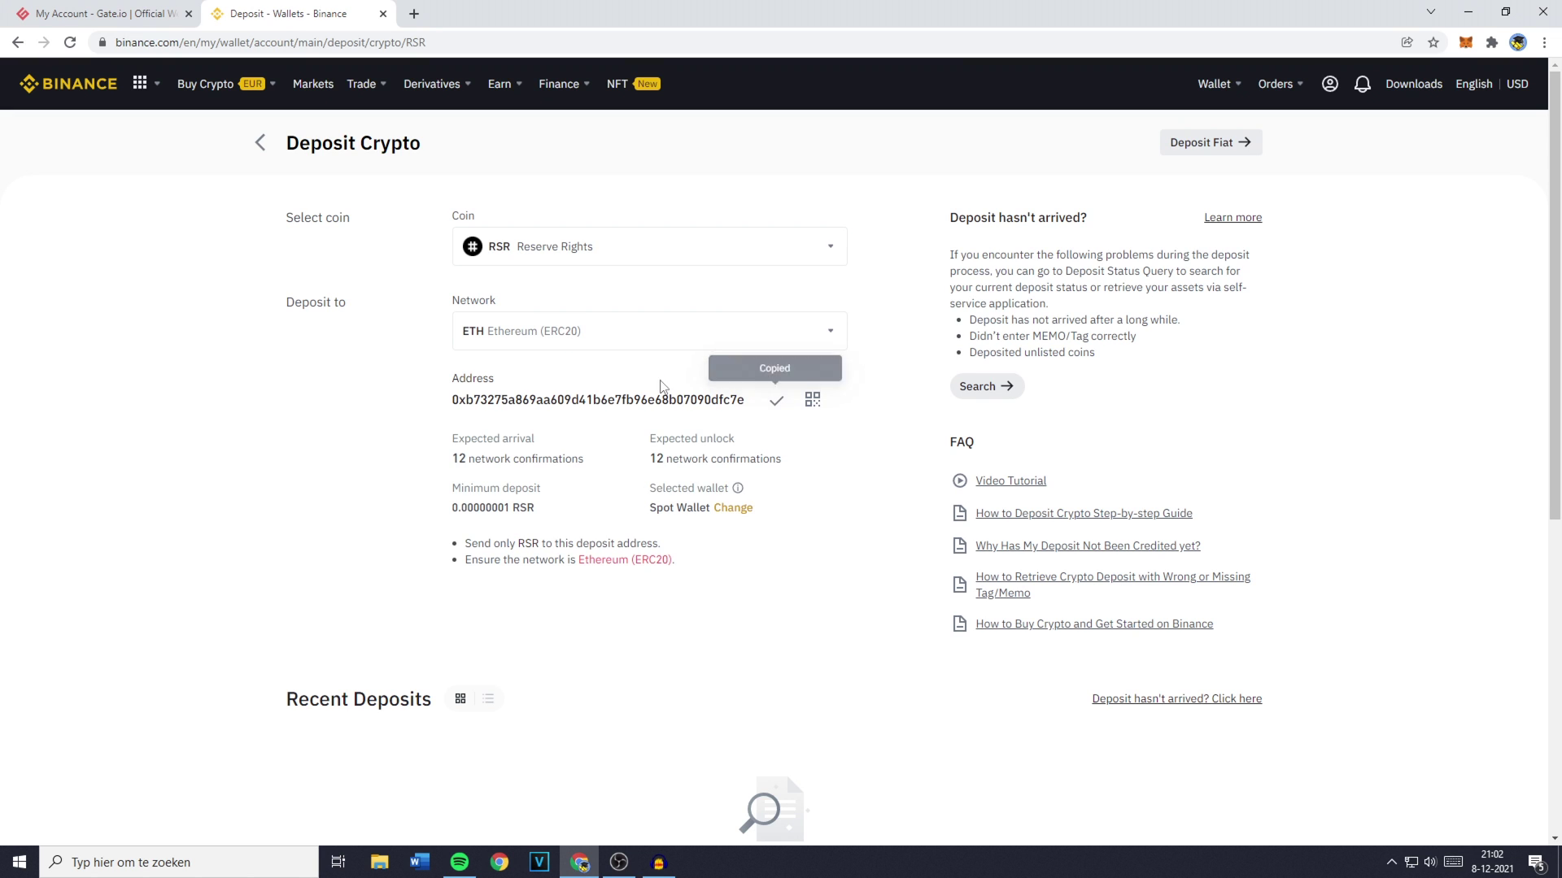
click(106, 13)
click(447, 311)
click(447, 442)
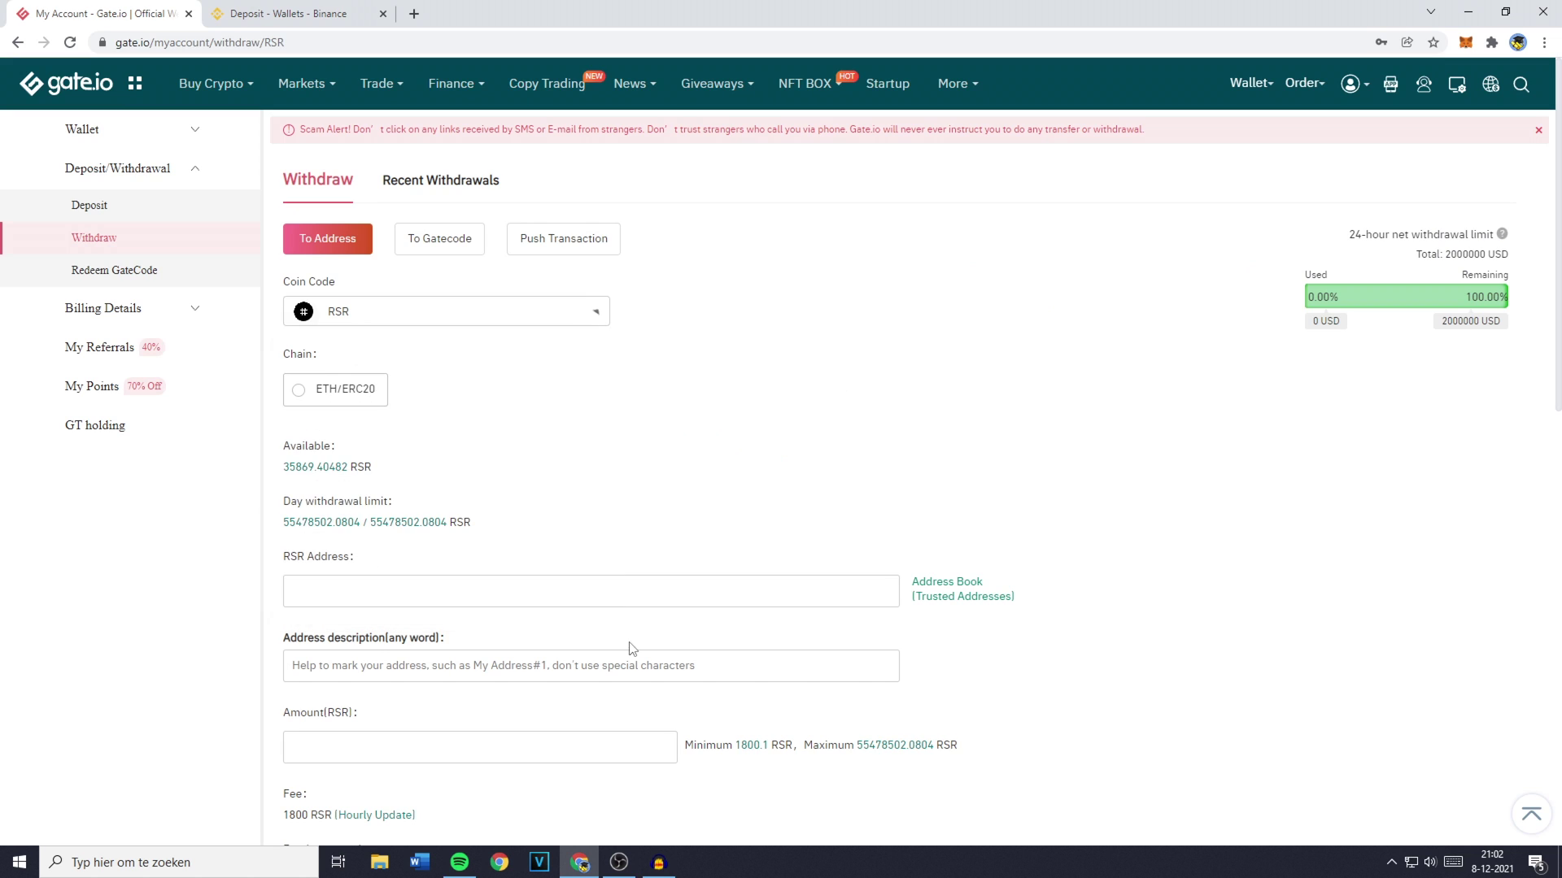
Step: Paste the Binance address into gate.io's RSR withdrawal form on the ETH/ERC20 chain
click(468, 590)
key(ctrl+v)
click(342, 390)
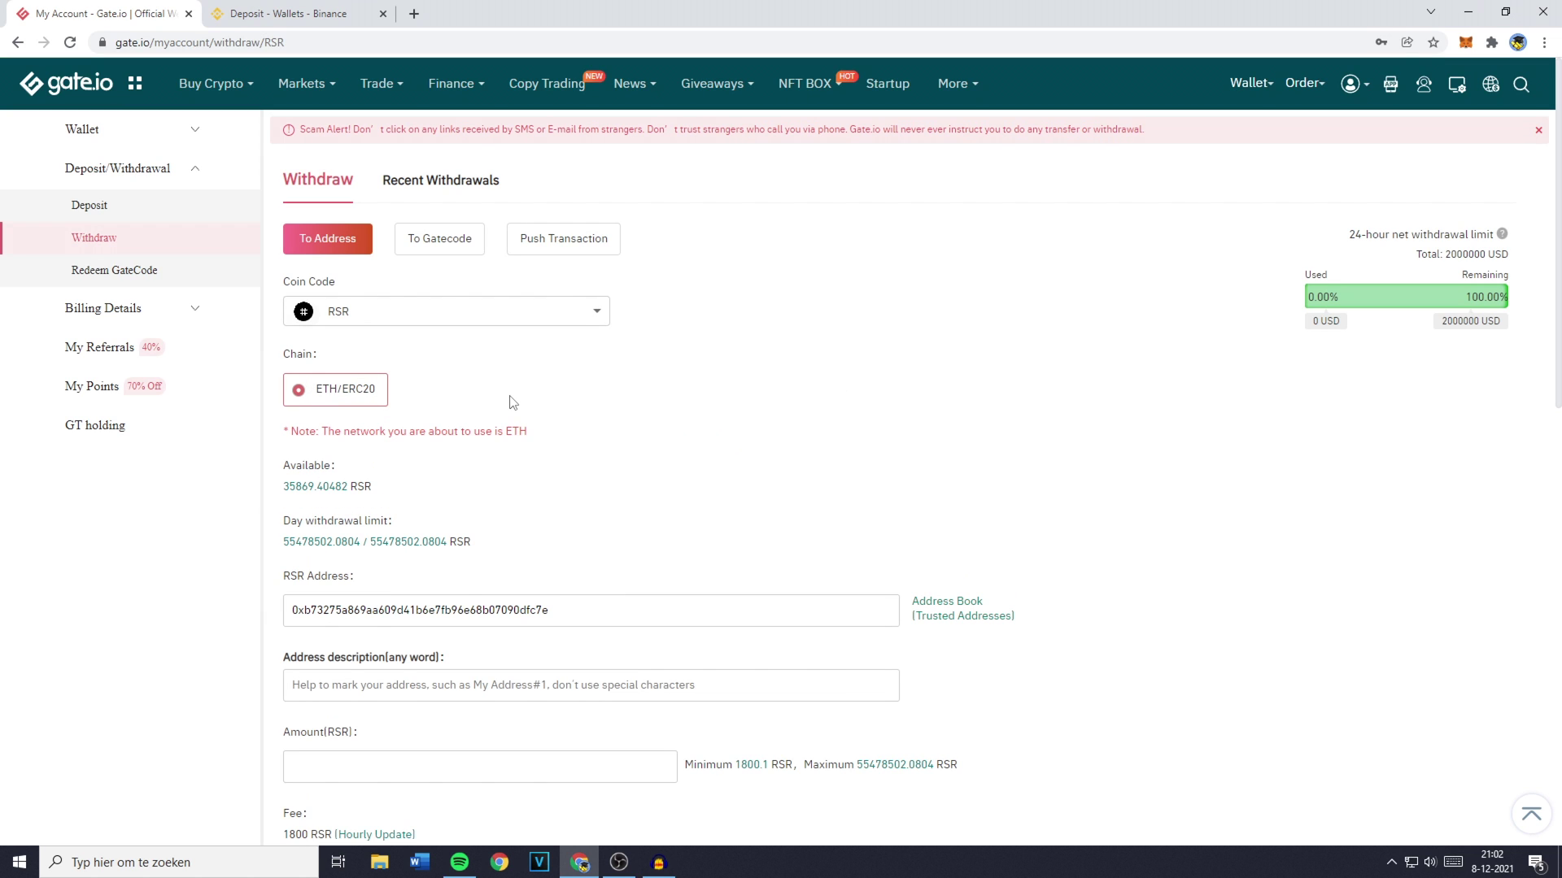
click(304, 8)
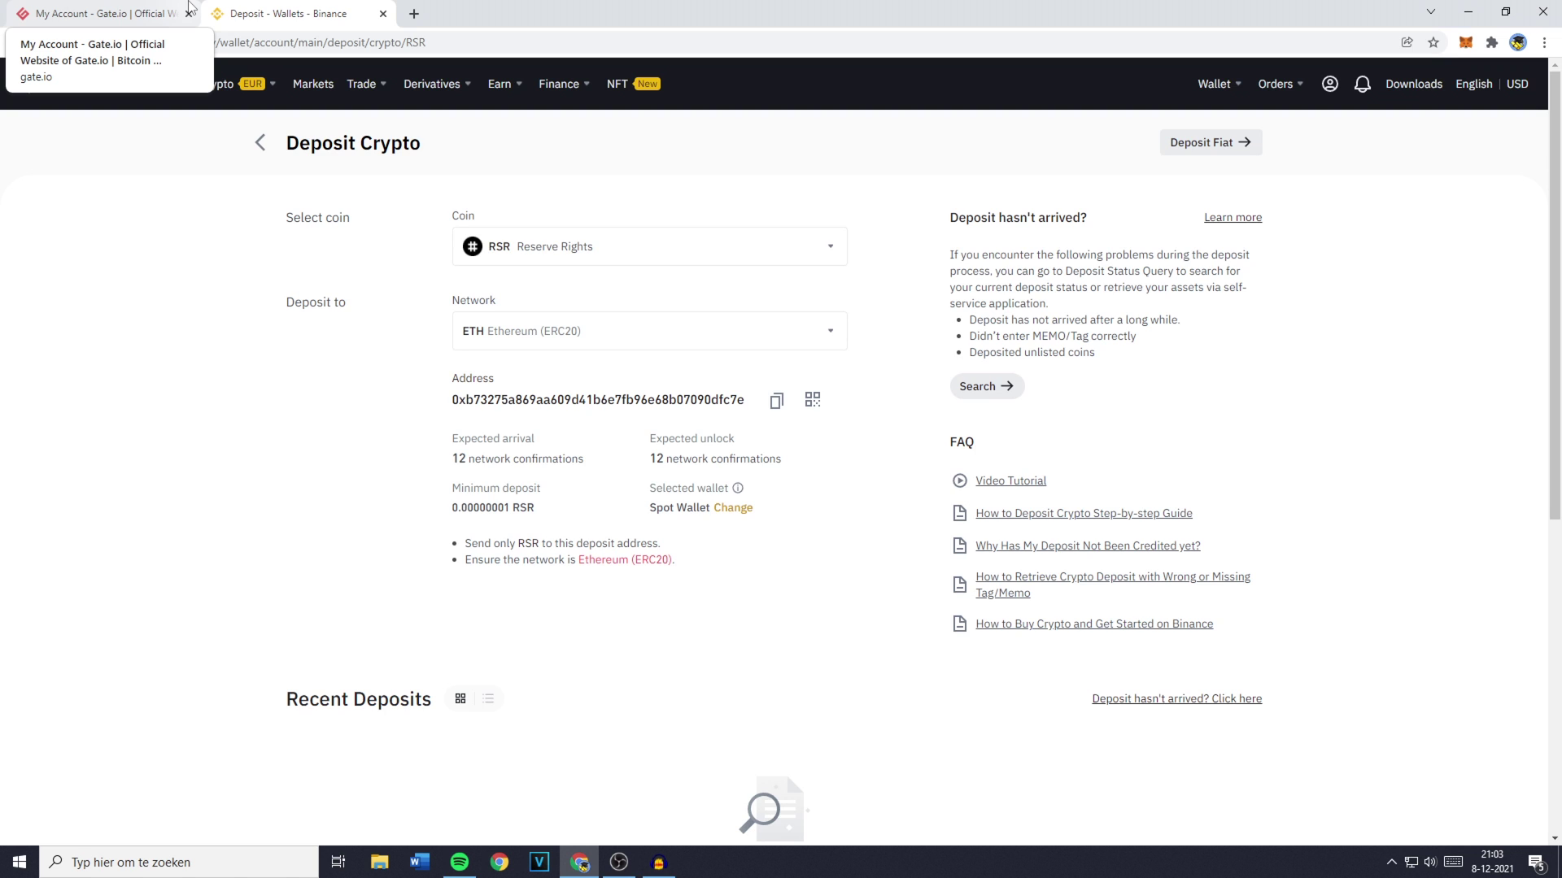
click(187, 4)
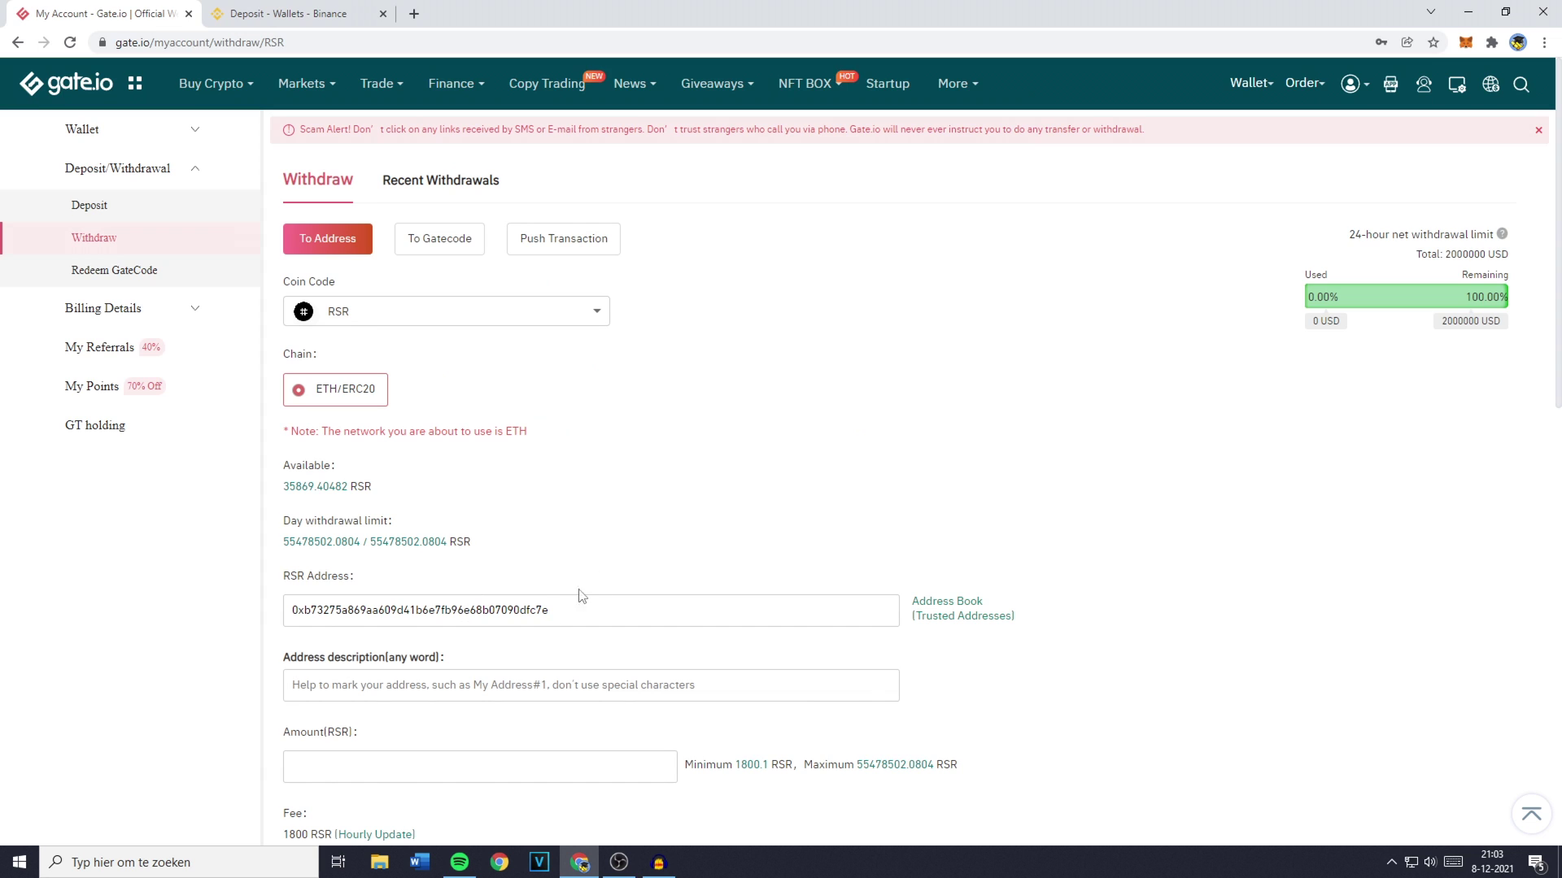
Step: Try a 4000 RSR amount, delete it, and select the 55478502.0804 maximum figure
scroll(584, 592, down, 4)
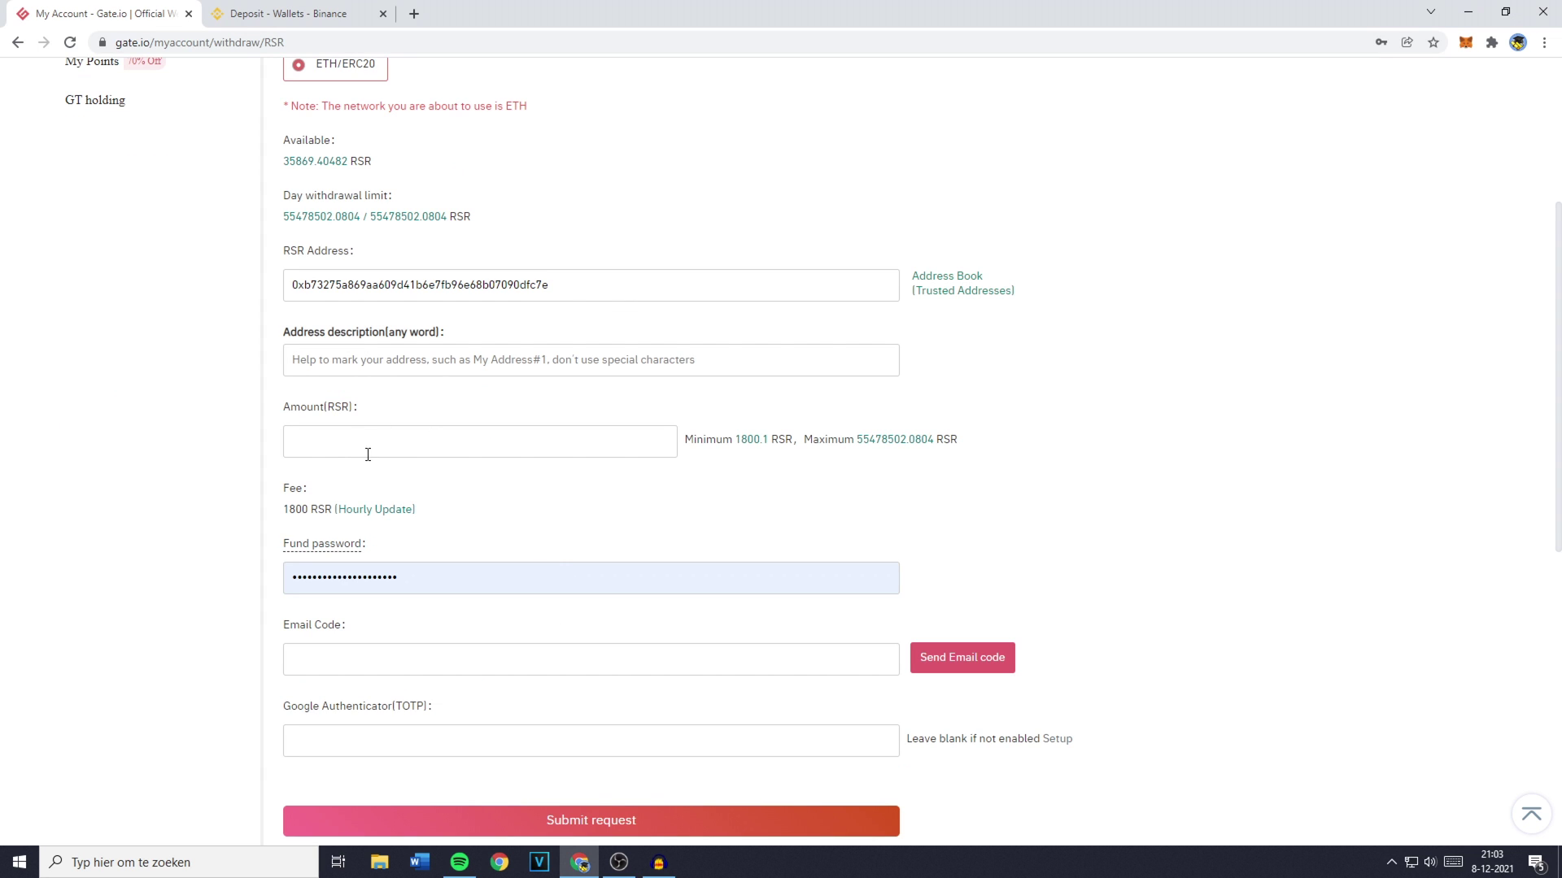
click(425, 441)
text(4000)
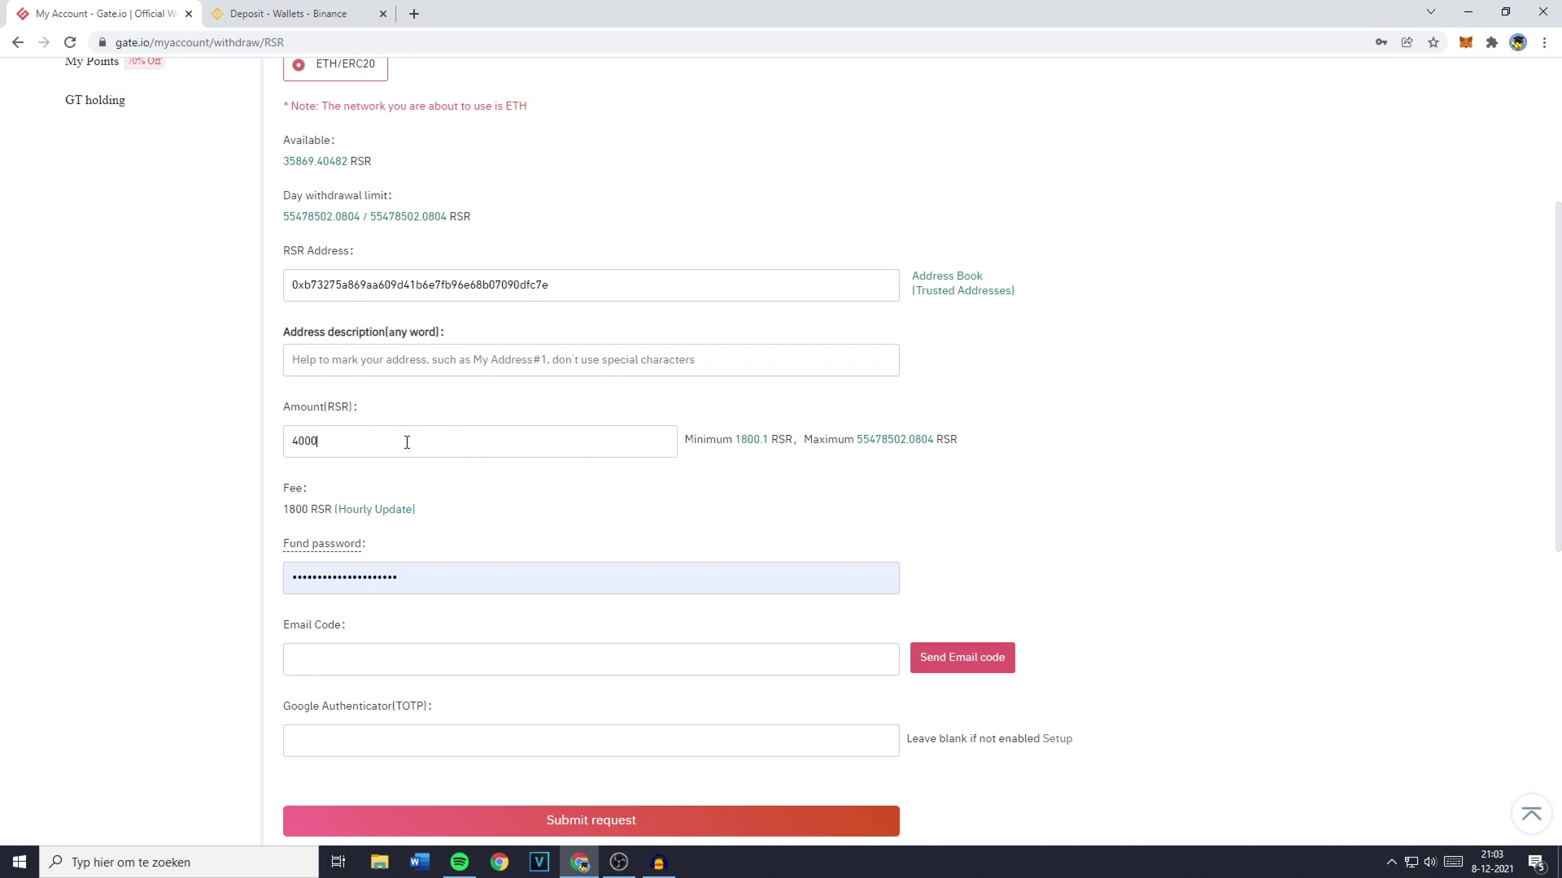
drag(407, 441, 286, 442)
key(BackSpace)
drag(858, 441, 334, 446)
scroll(520, 554, down, 2)
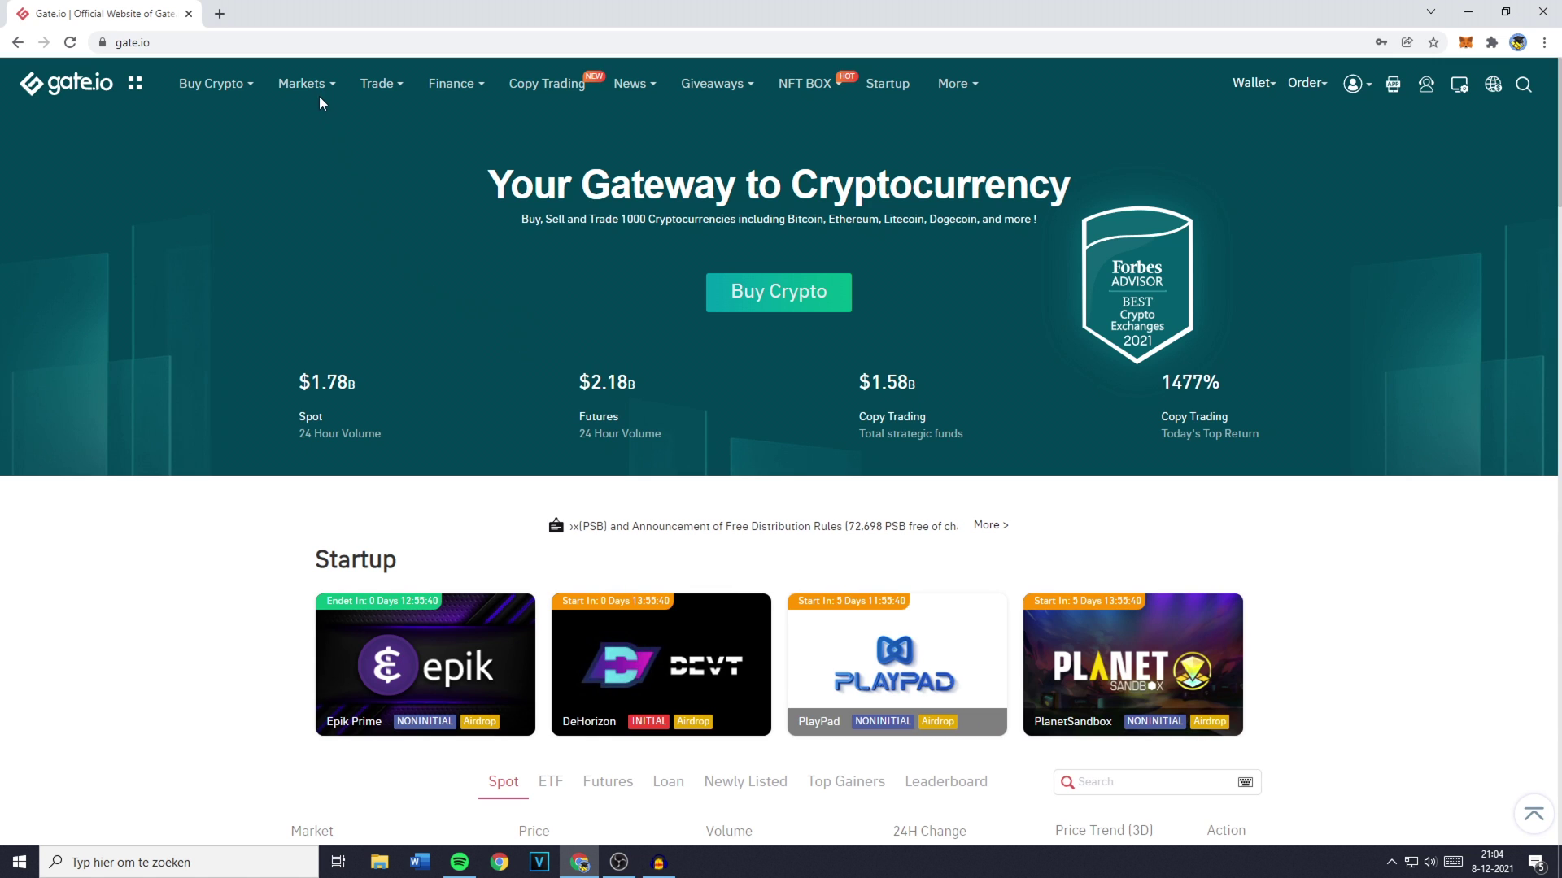
Step: Search the Market Price list for 'bnb' and pick the BNB_USDT spot pair
mouse_move(313, 90)
click(284, 143)
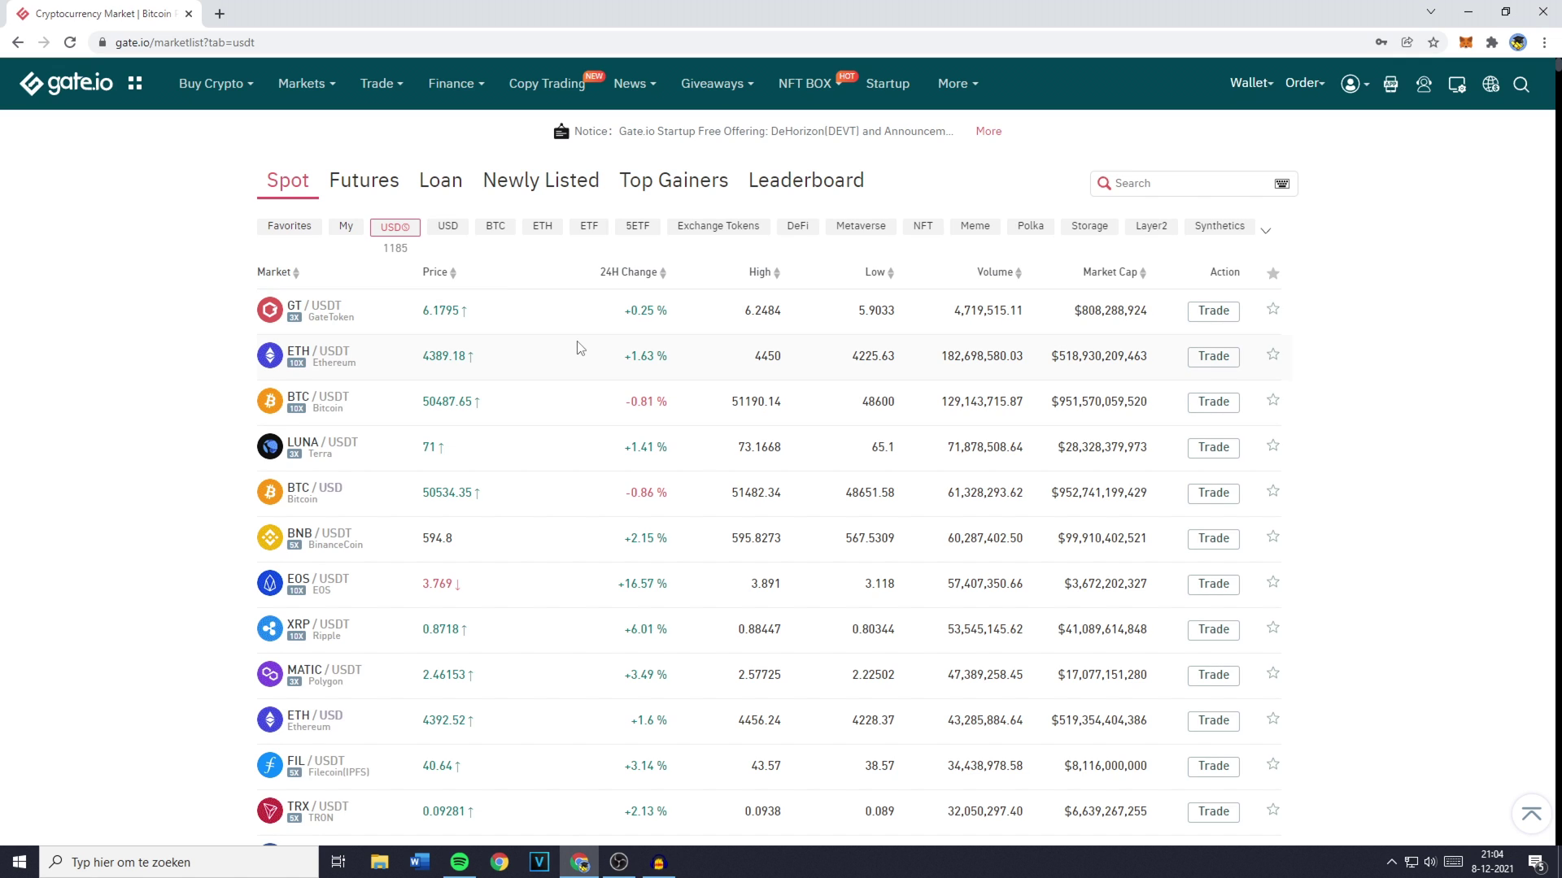
mouse_move(325, 82)
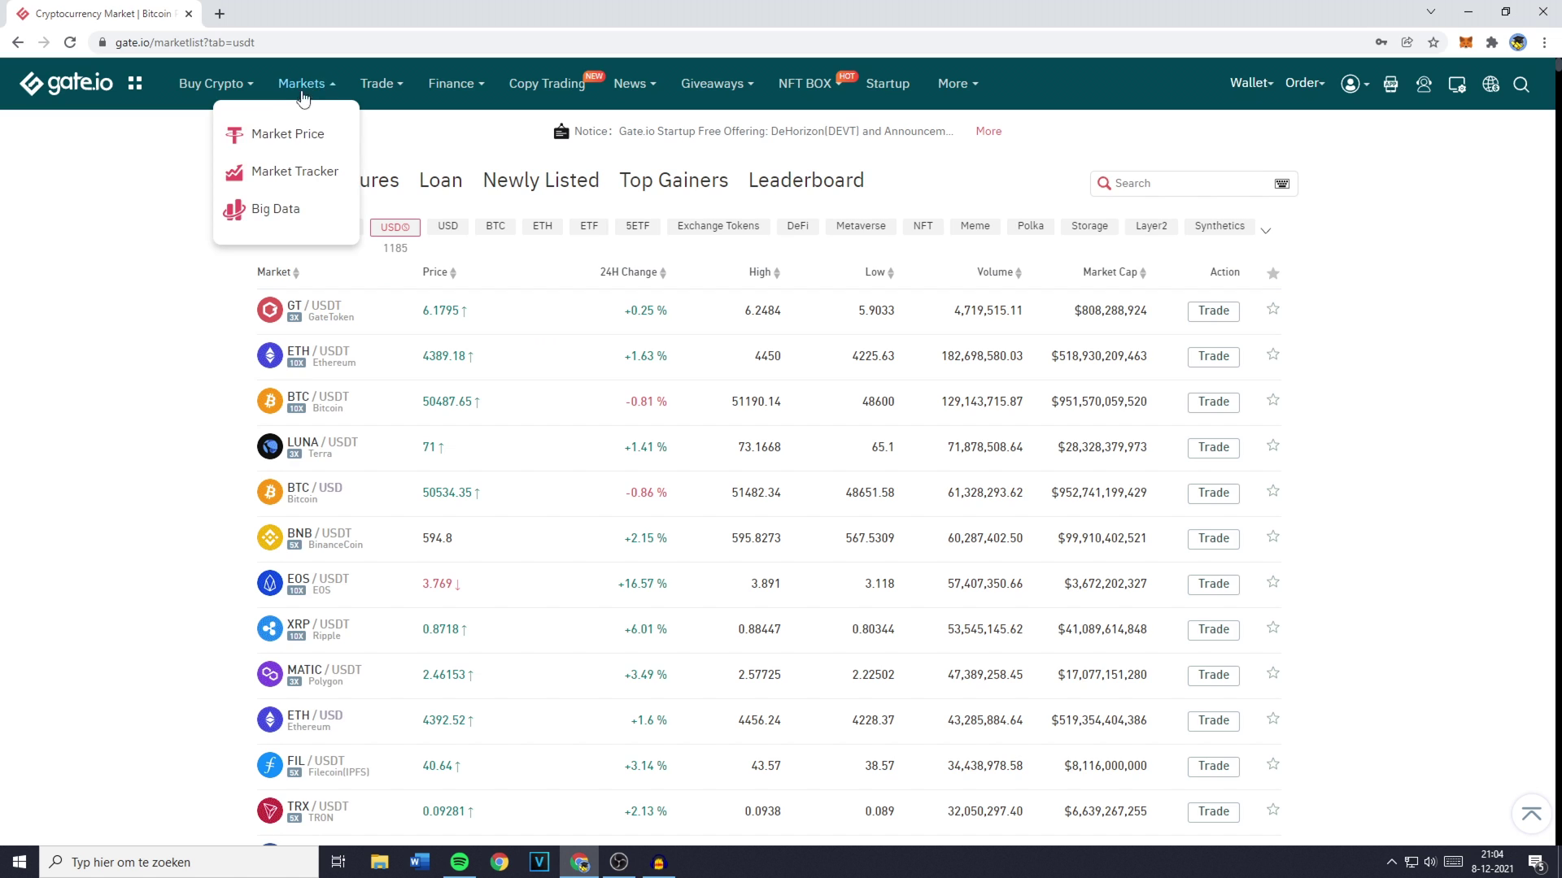
click(287, 144)
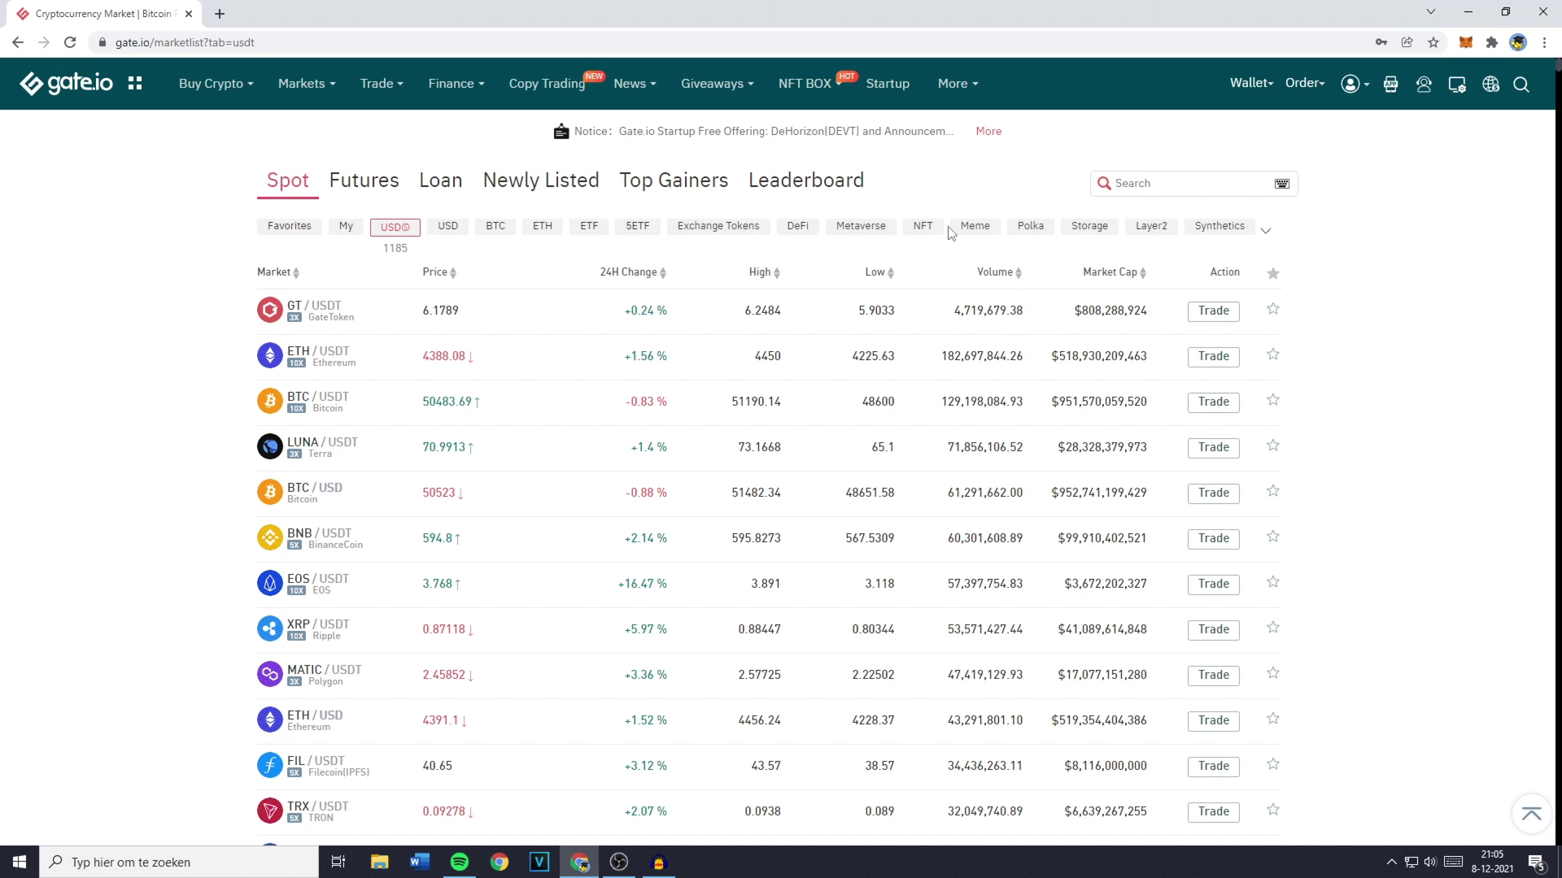
click(1149, 187)
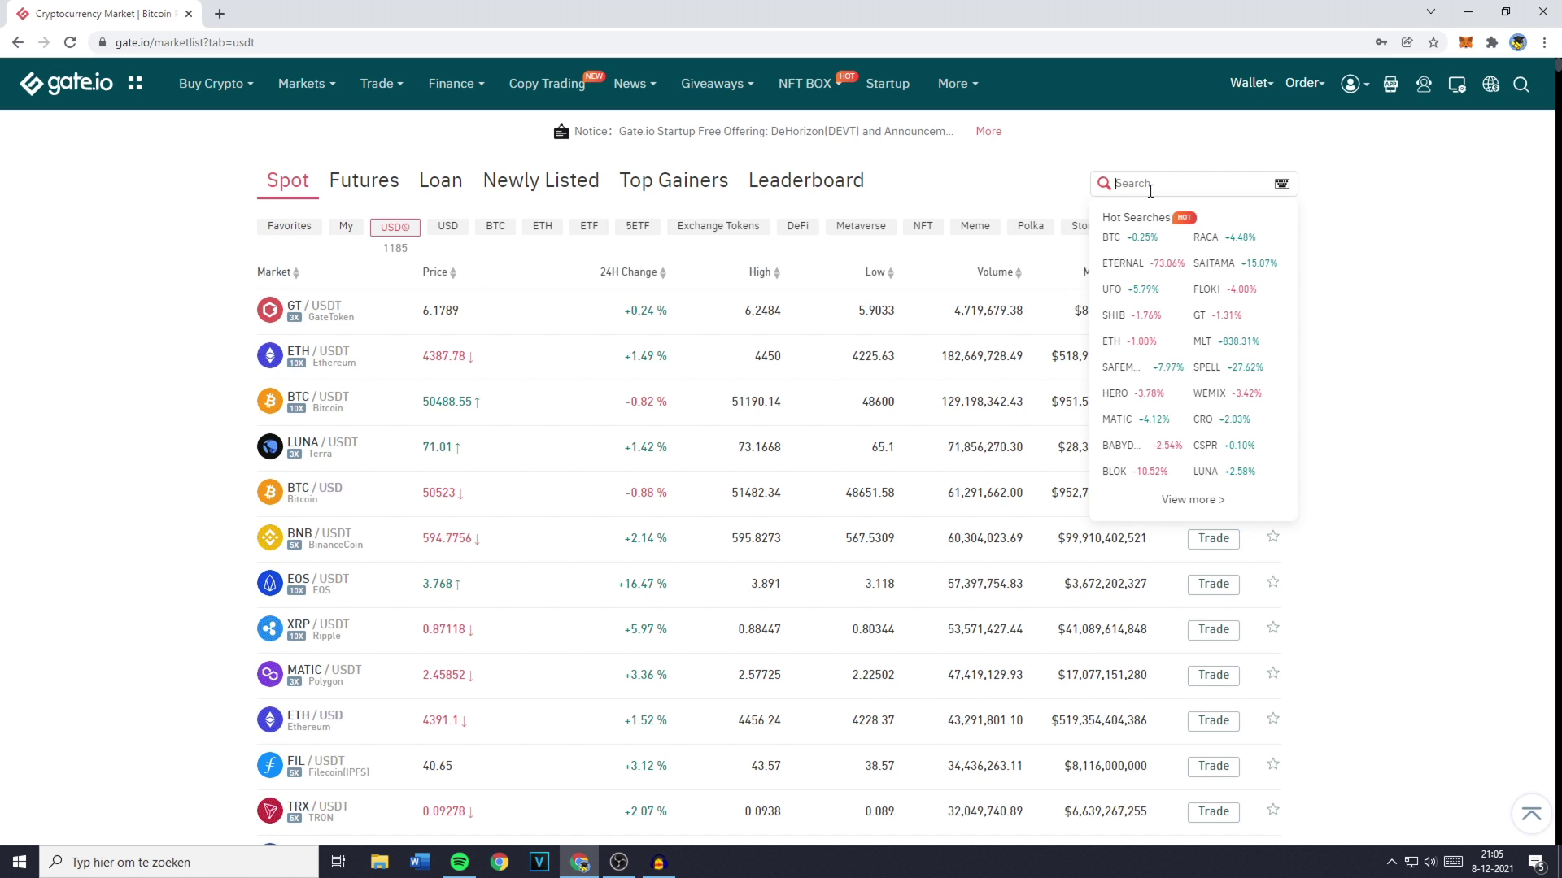
text(bnb)
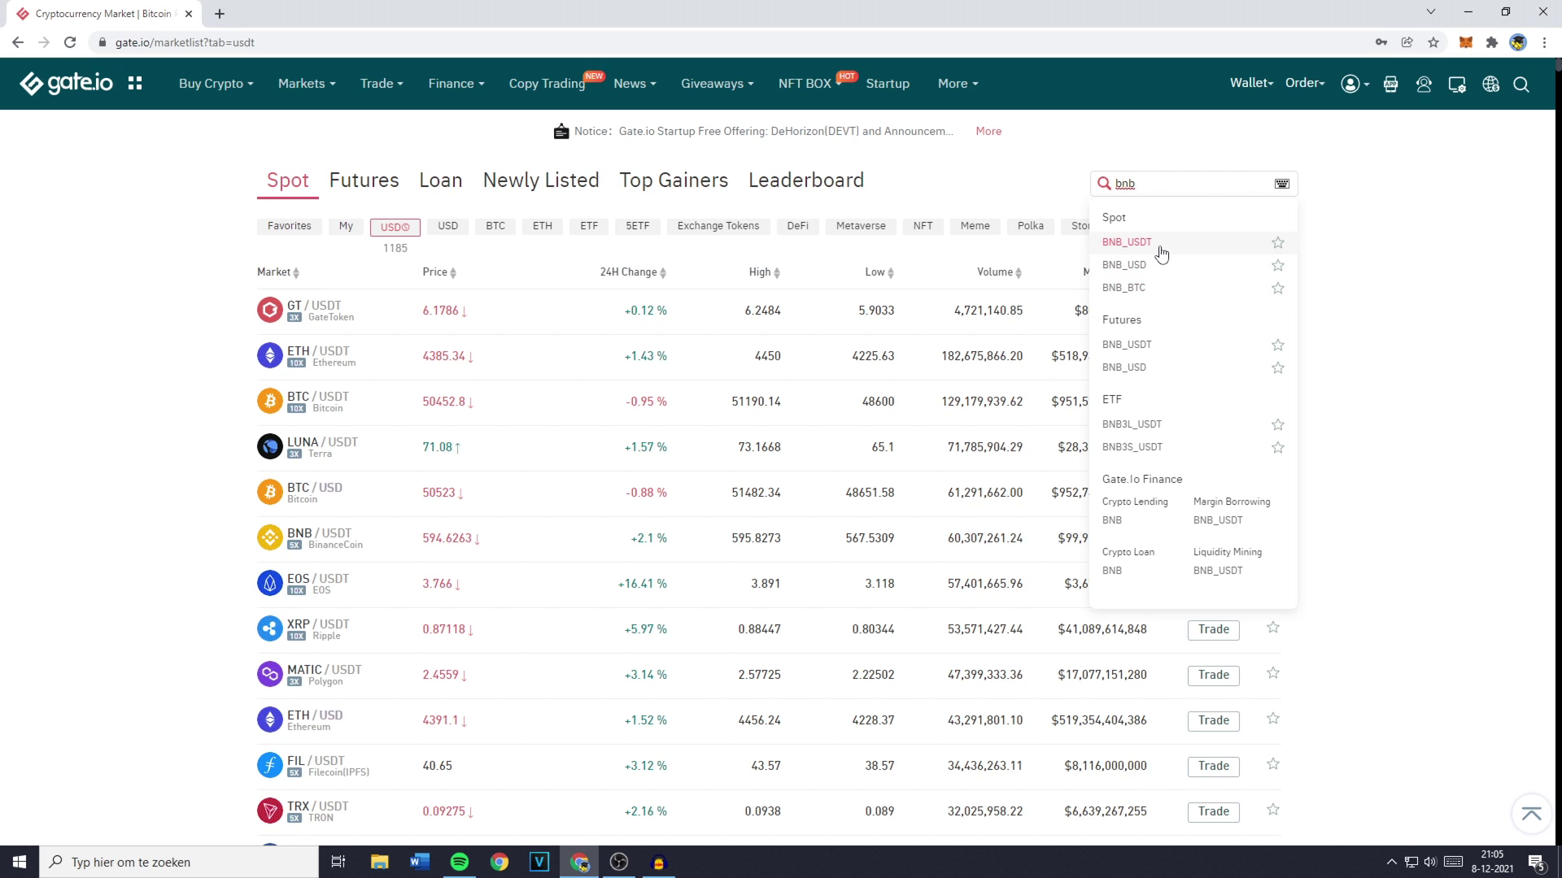
right_click(1161, 254)
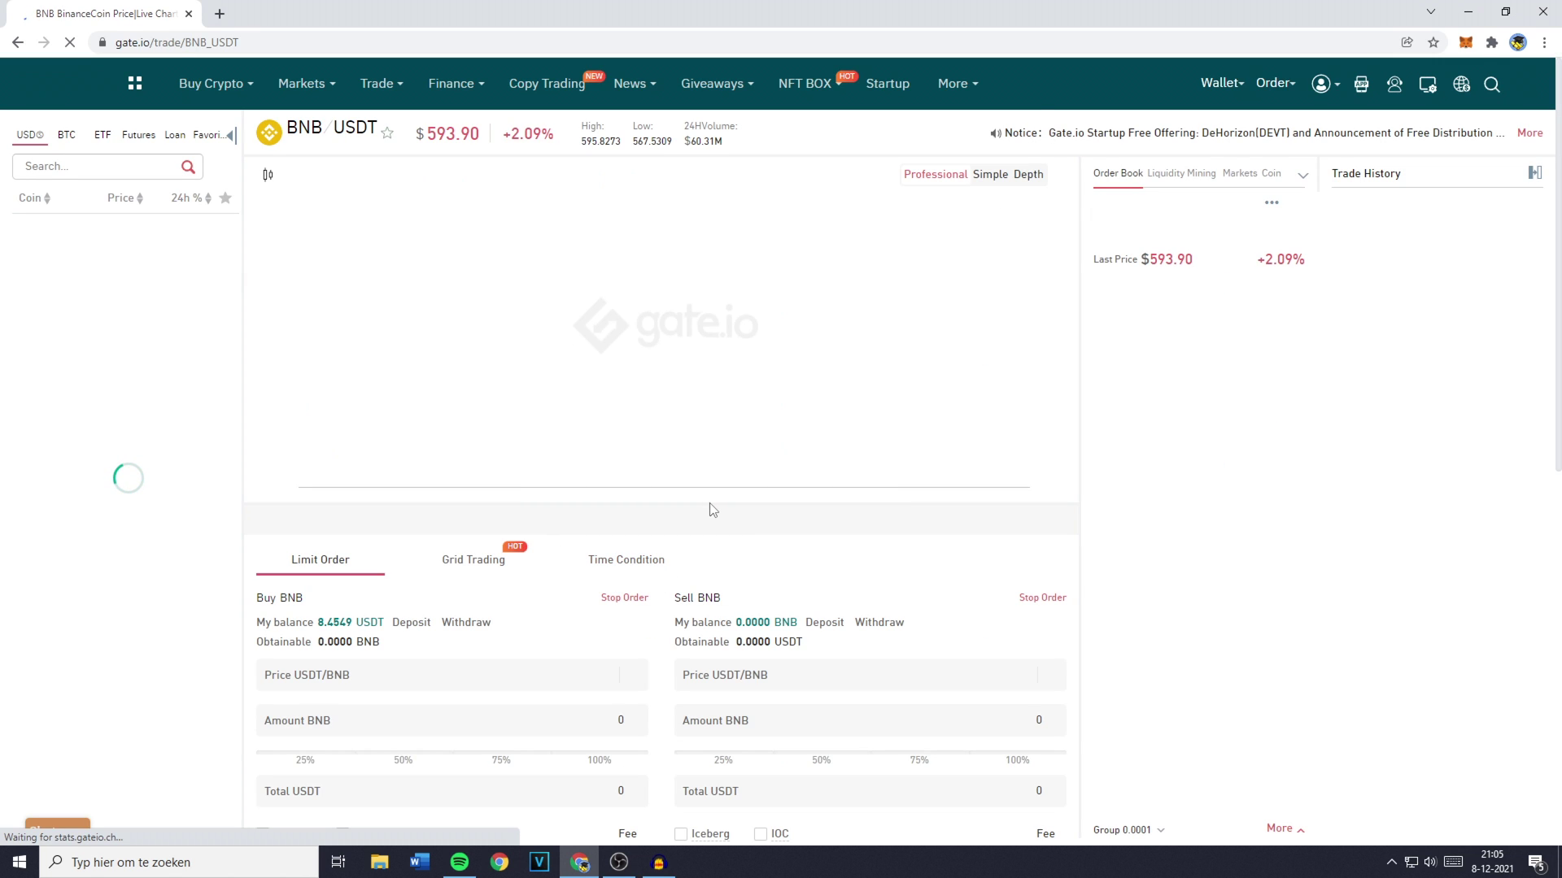
Step: Set the buy price to Last Price +5% and the amount slider to 100% of the USDT balance
scroll(683, 553, down, 2)
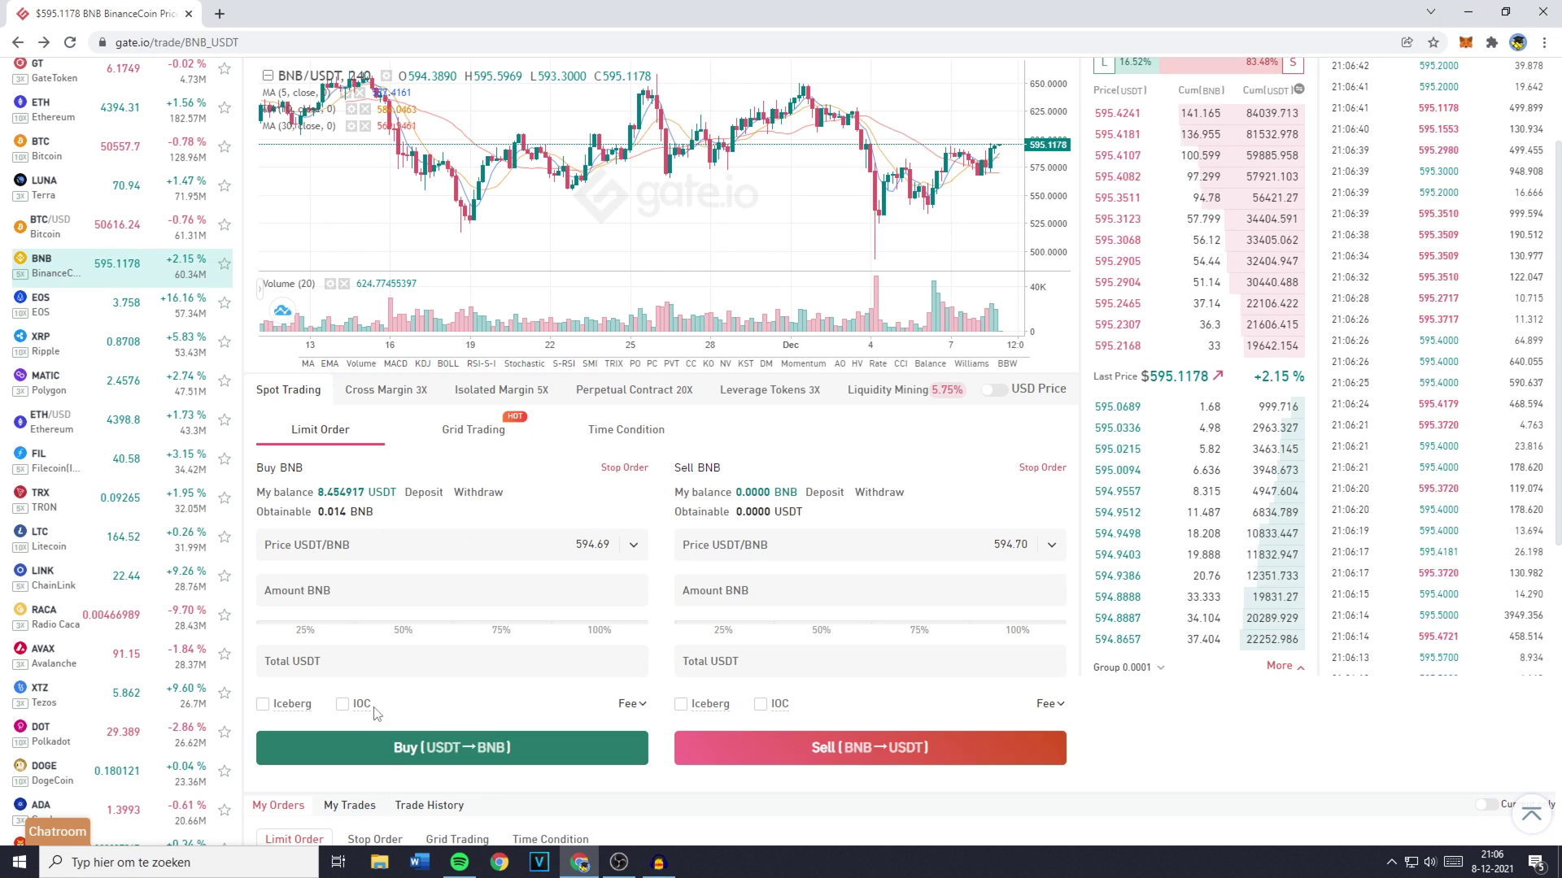
double_click(622, 549)
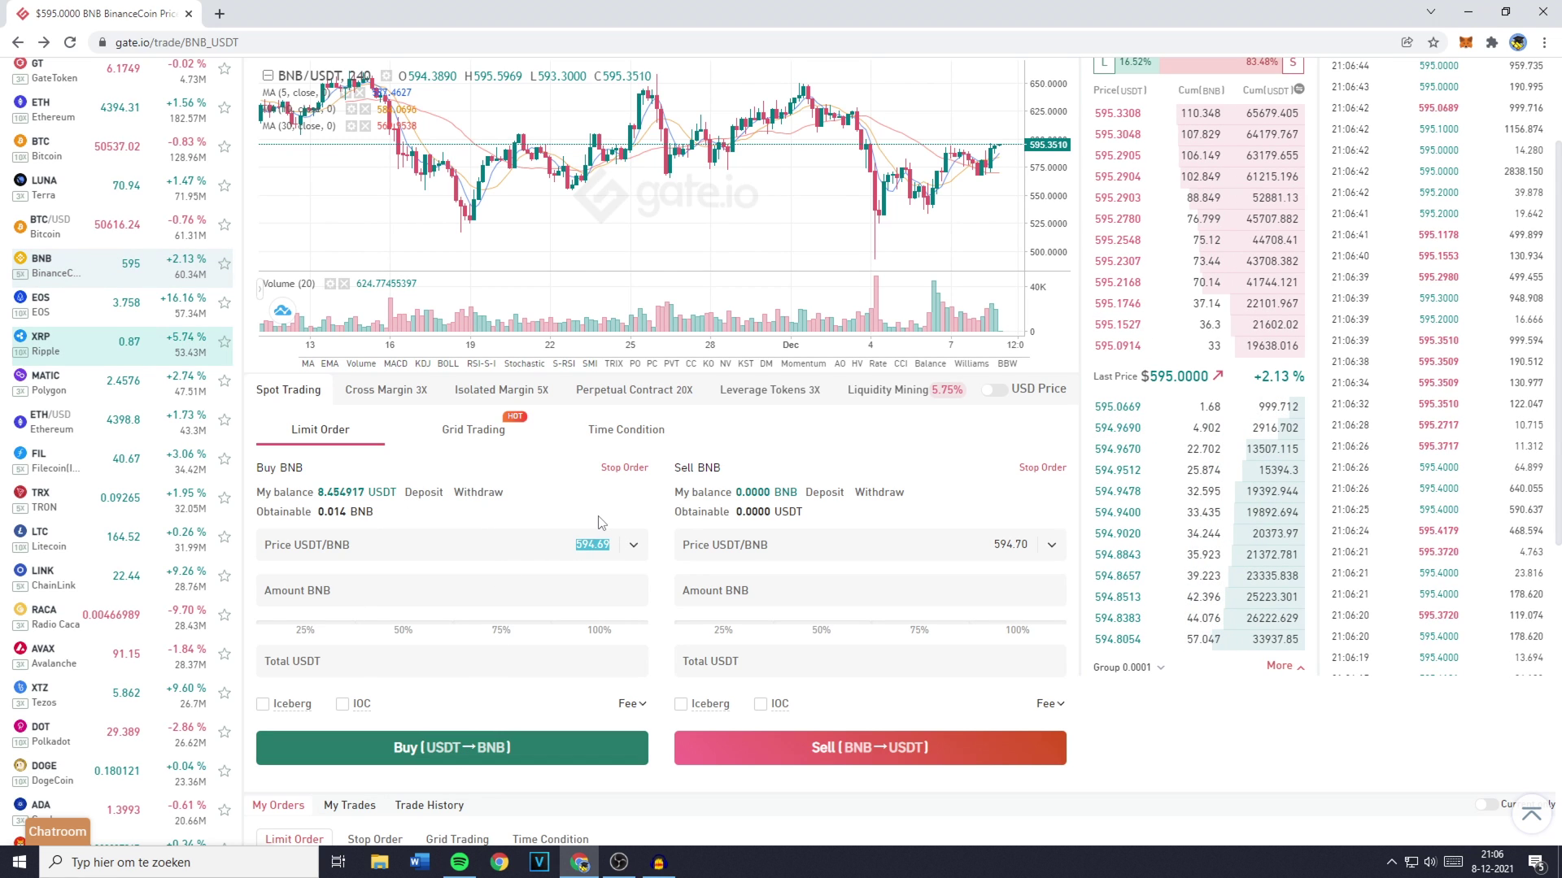
click(635, 549)
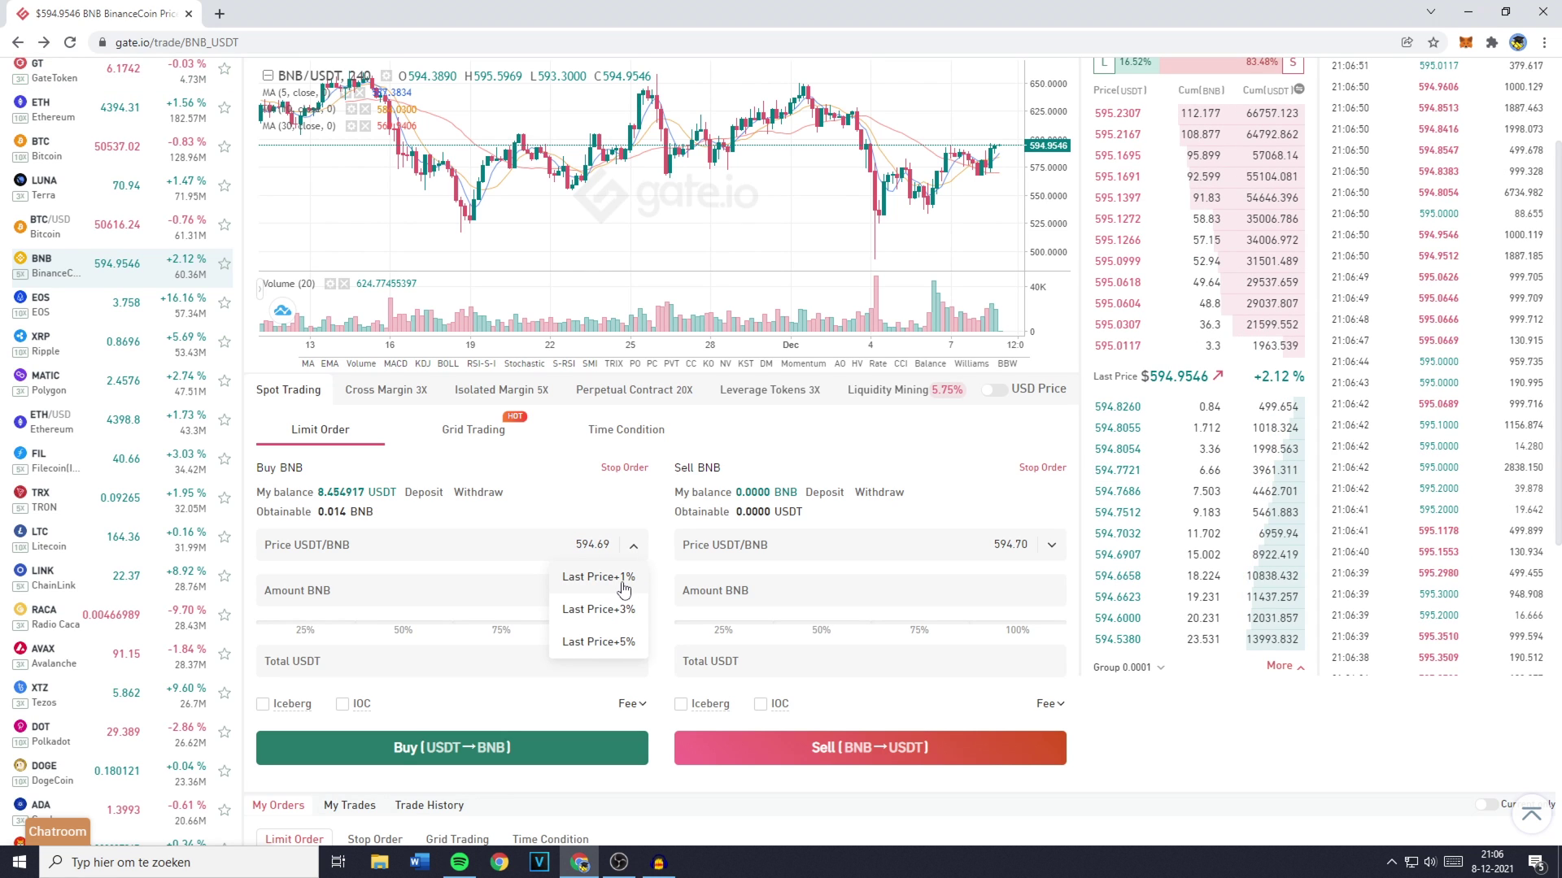
click(599, 643)
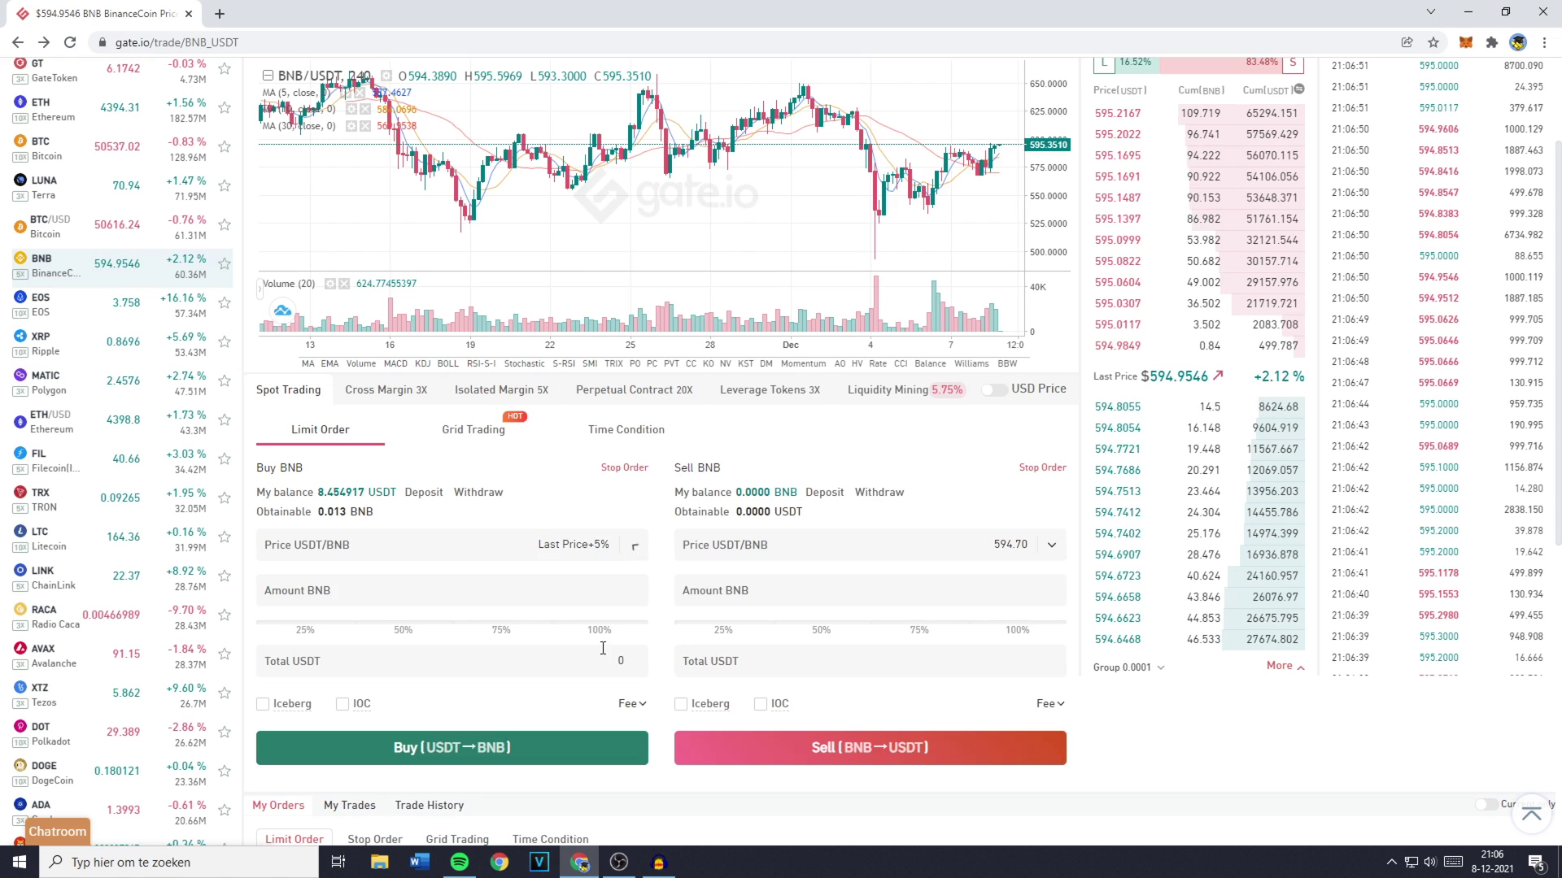
click(379, 596)
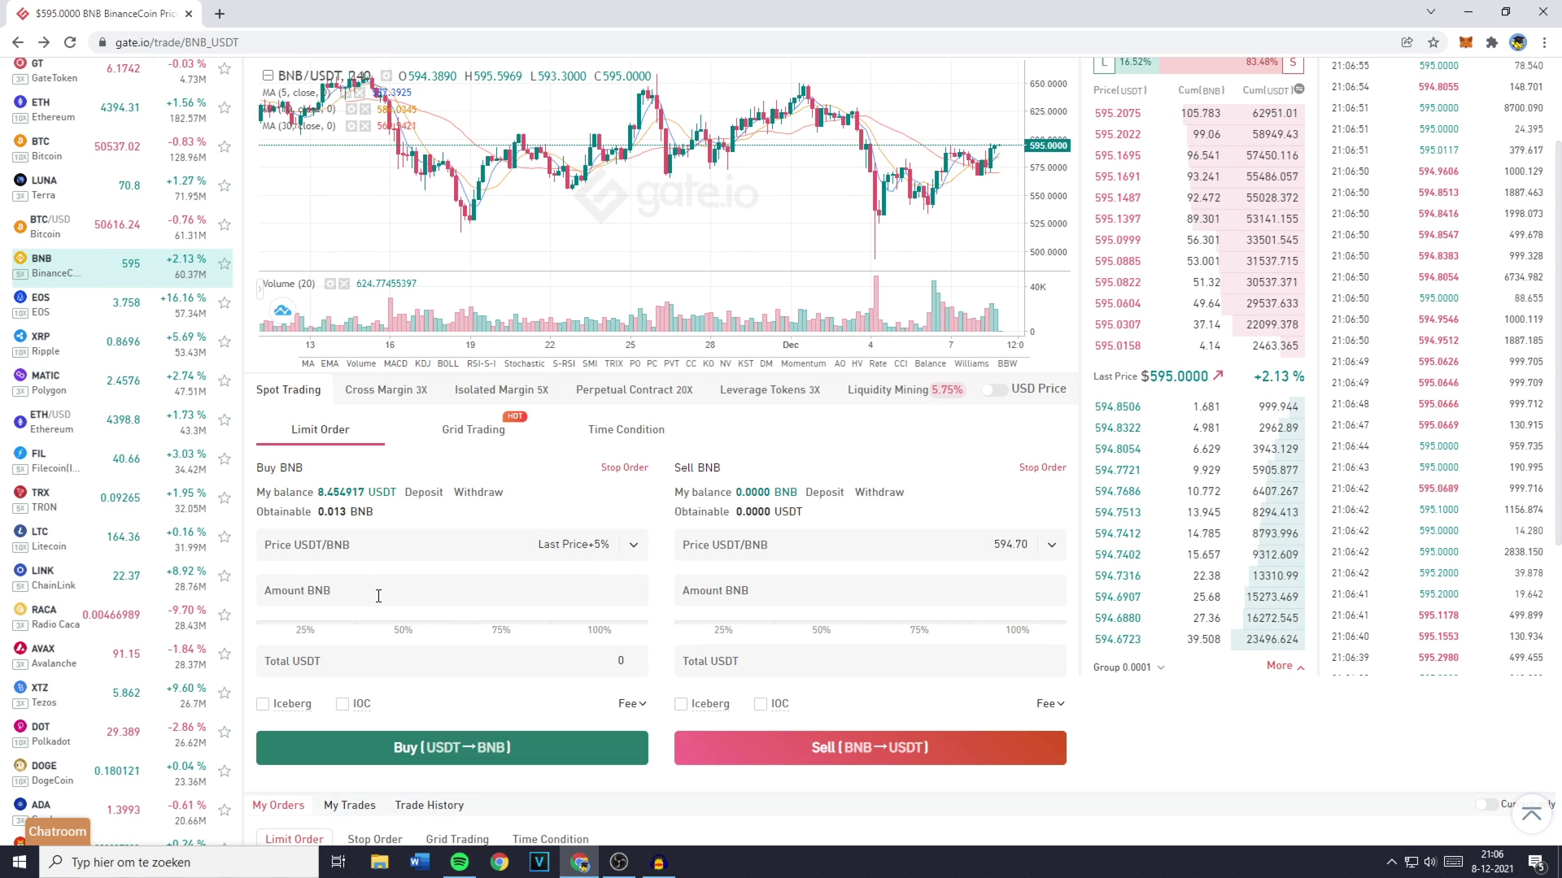
text(0.05)
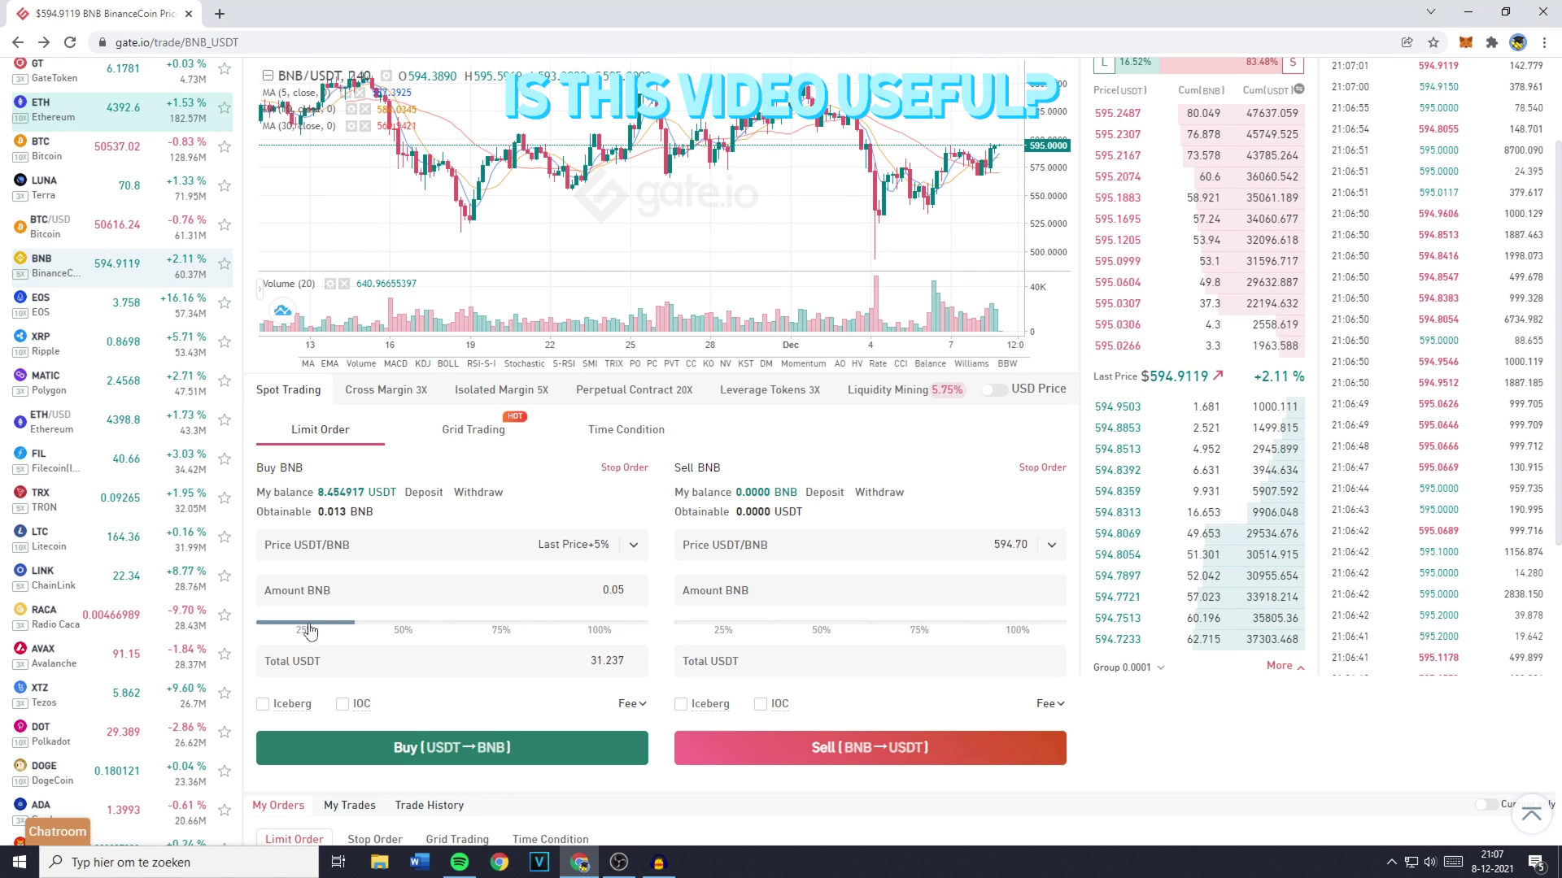
drag(310, 629, 407, 628)
drag(506, 629, 582, 625)
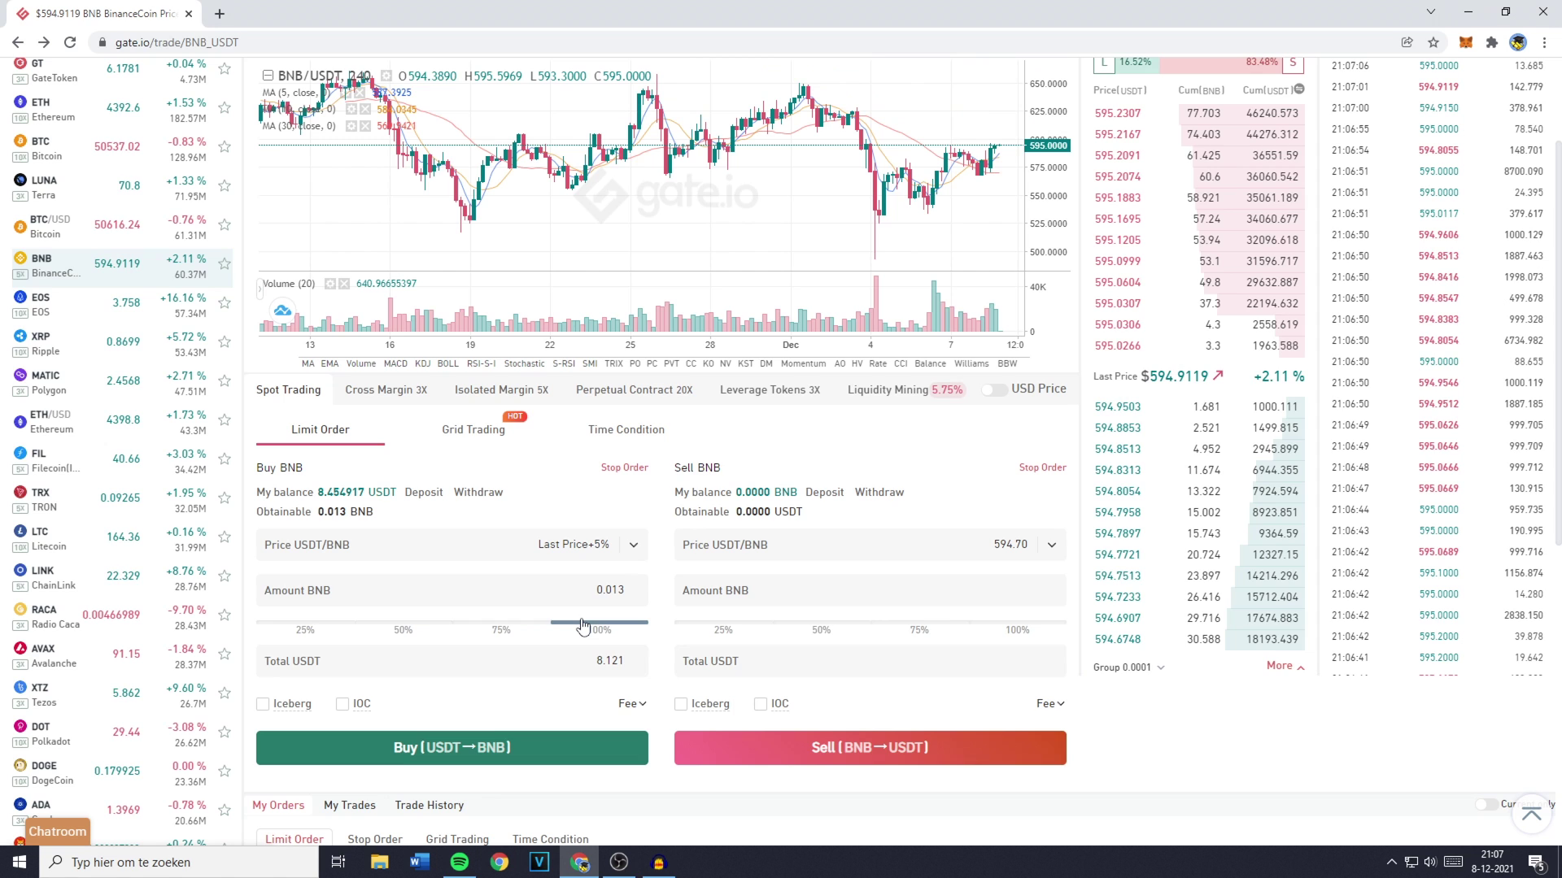
Step: Place and confirm the 0.013 BNB buy at 624.435 USDT, submitting it with the fund password
click(455, 769)
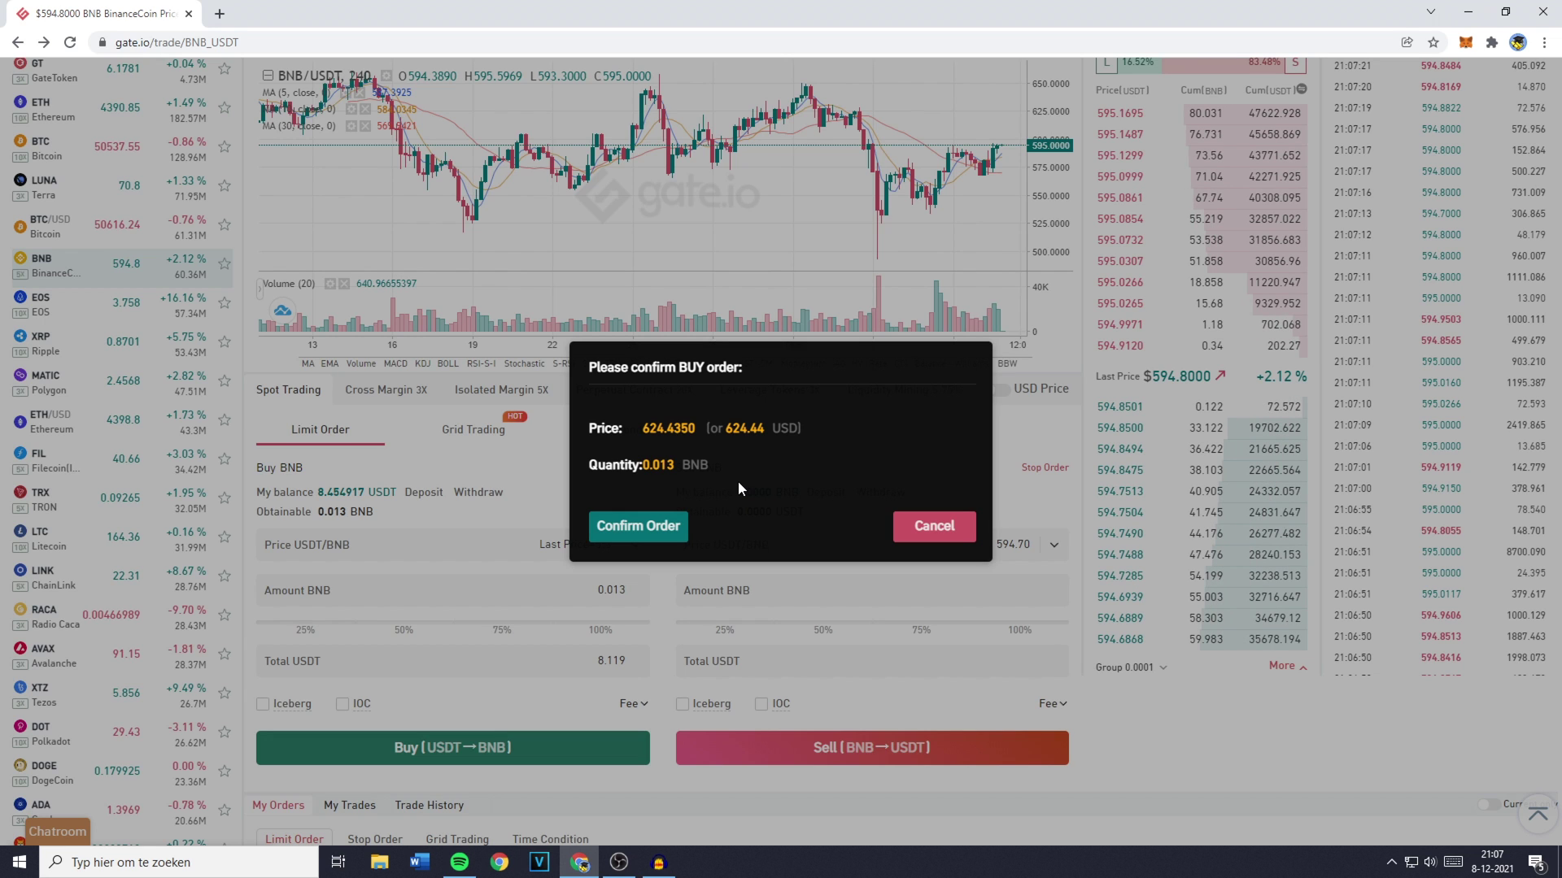
click(648, 530)
key(ctrl+v)
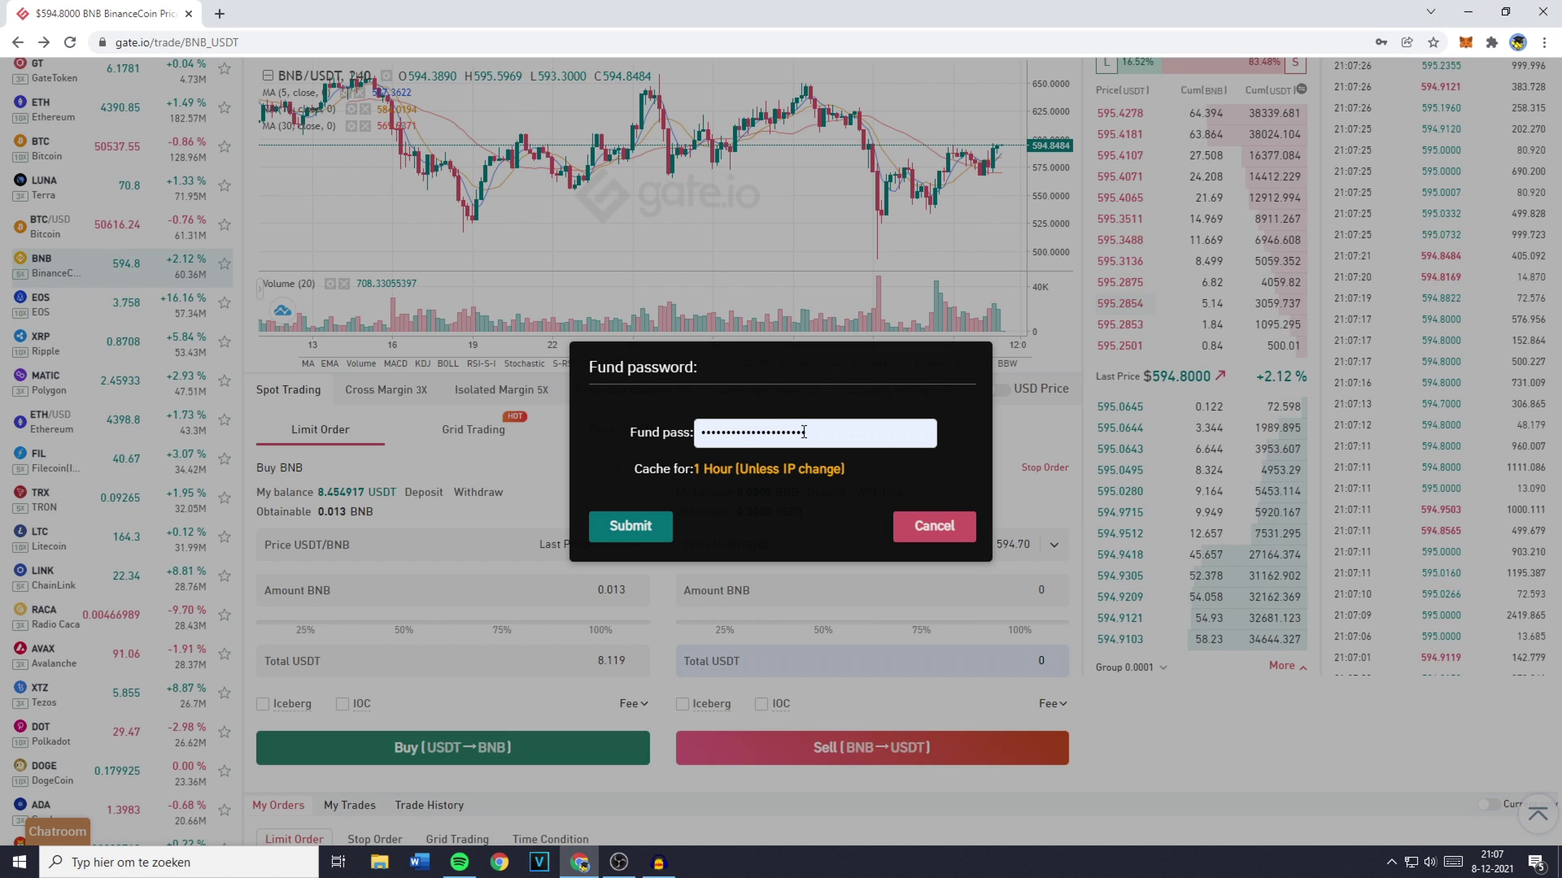
click(632, 527)
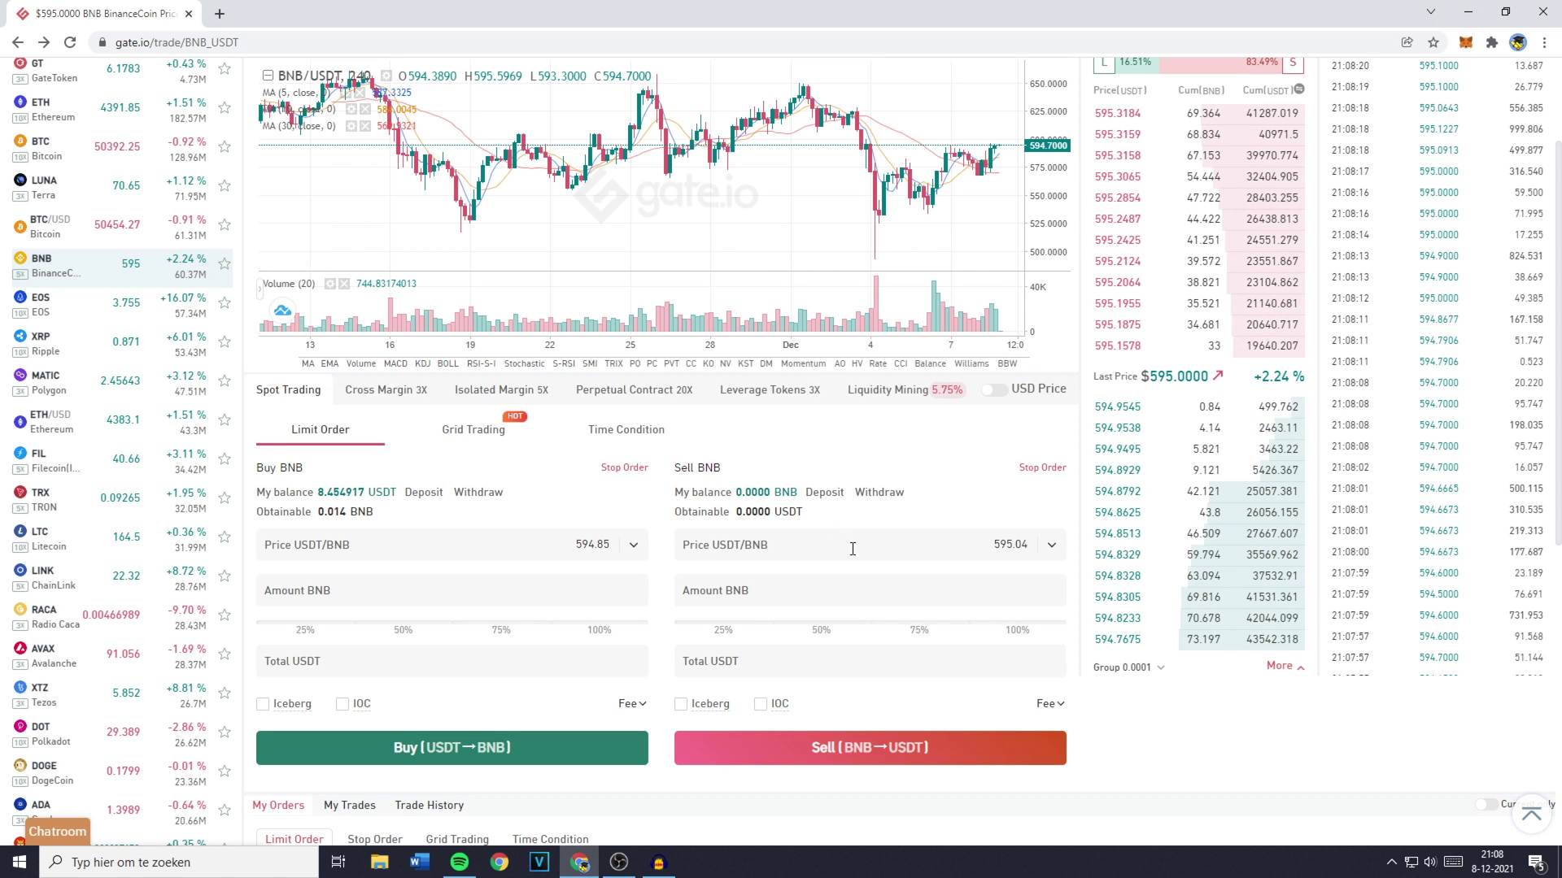
Step: Attempt a 0.05 BNB sell at 560 USDT, refused for low balance, then open and dismiss the Stop Order form
drag(851, 546, 1039, 550)
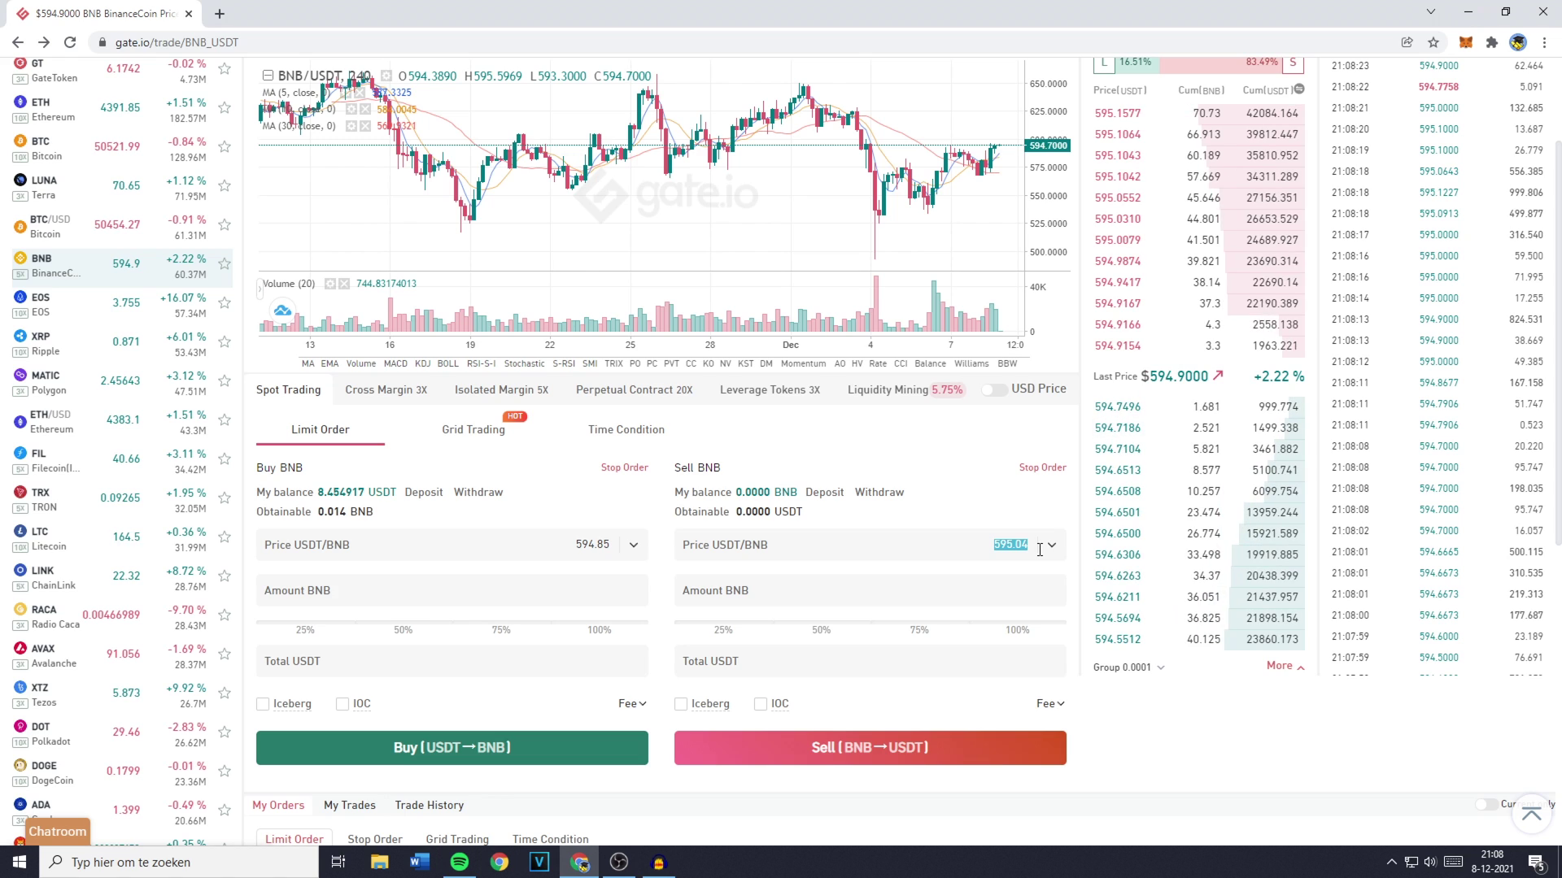
text(560)
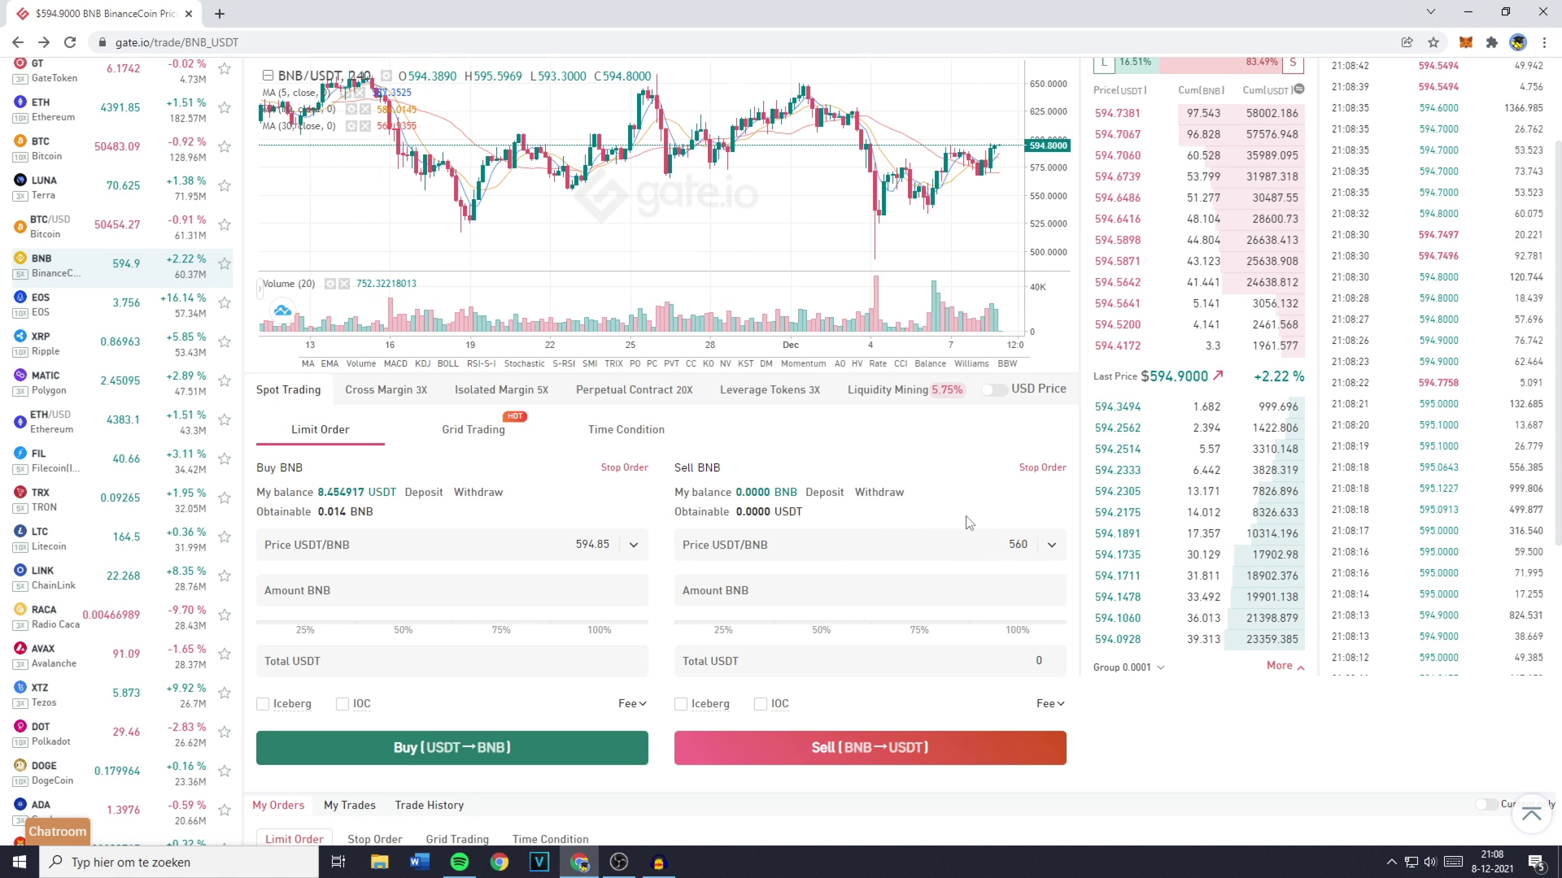
text(0.05)
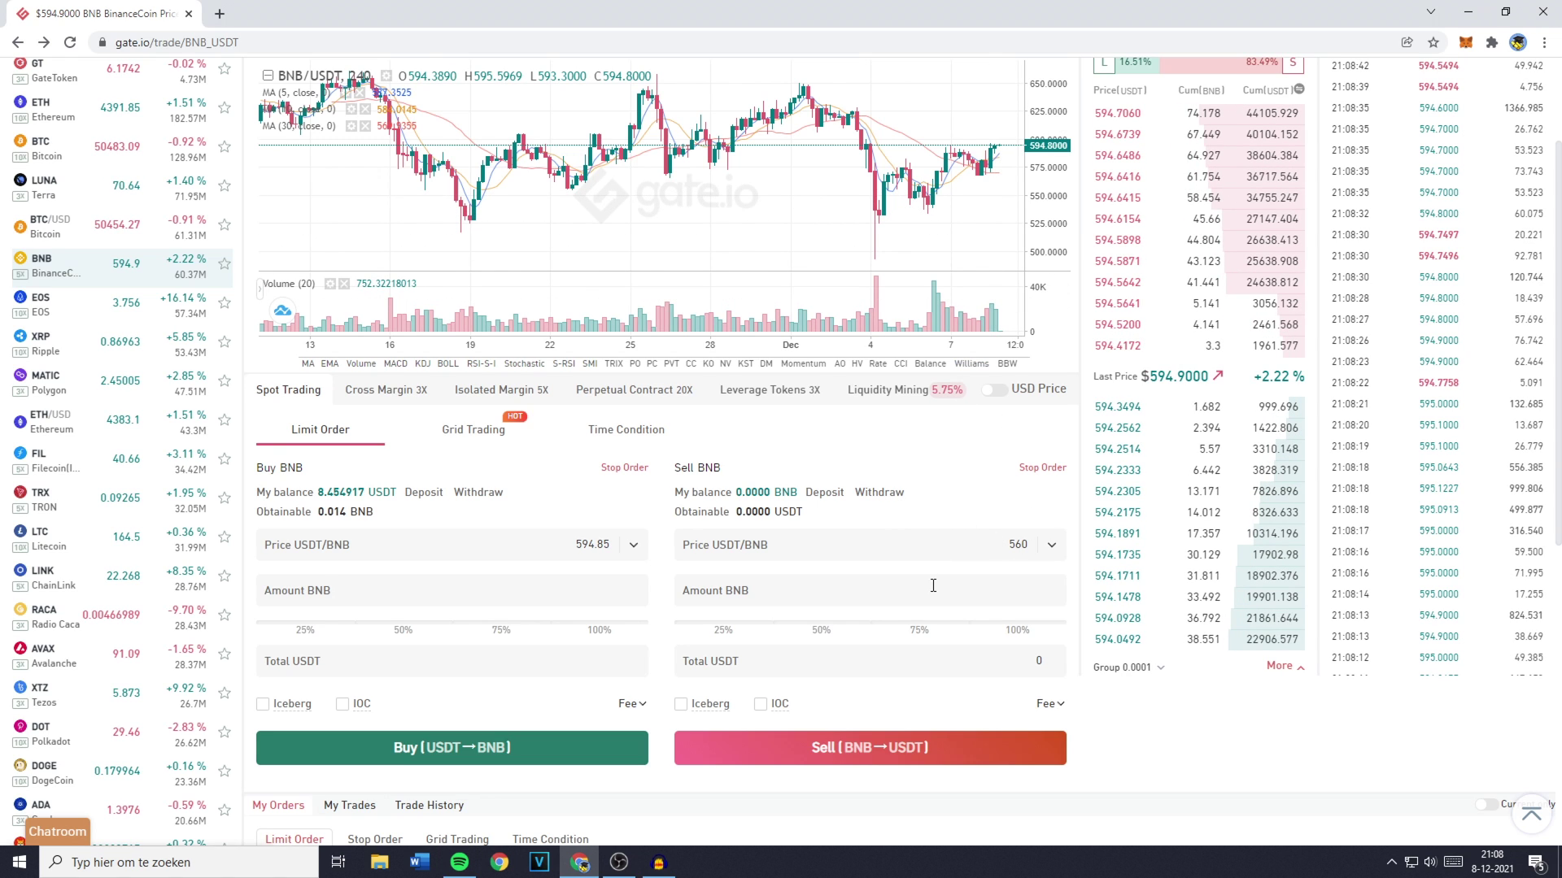
click(848, 755)
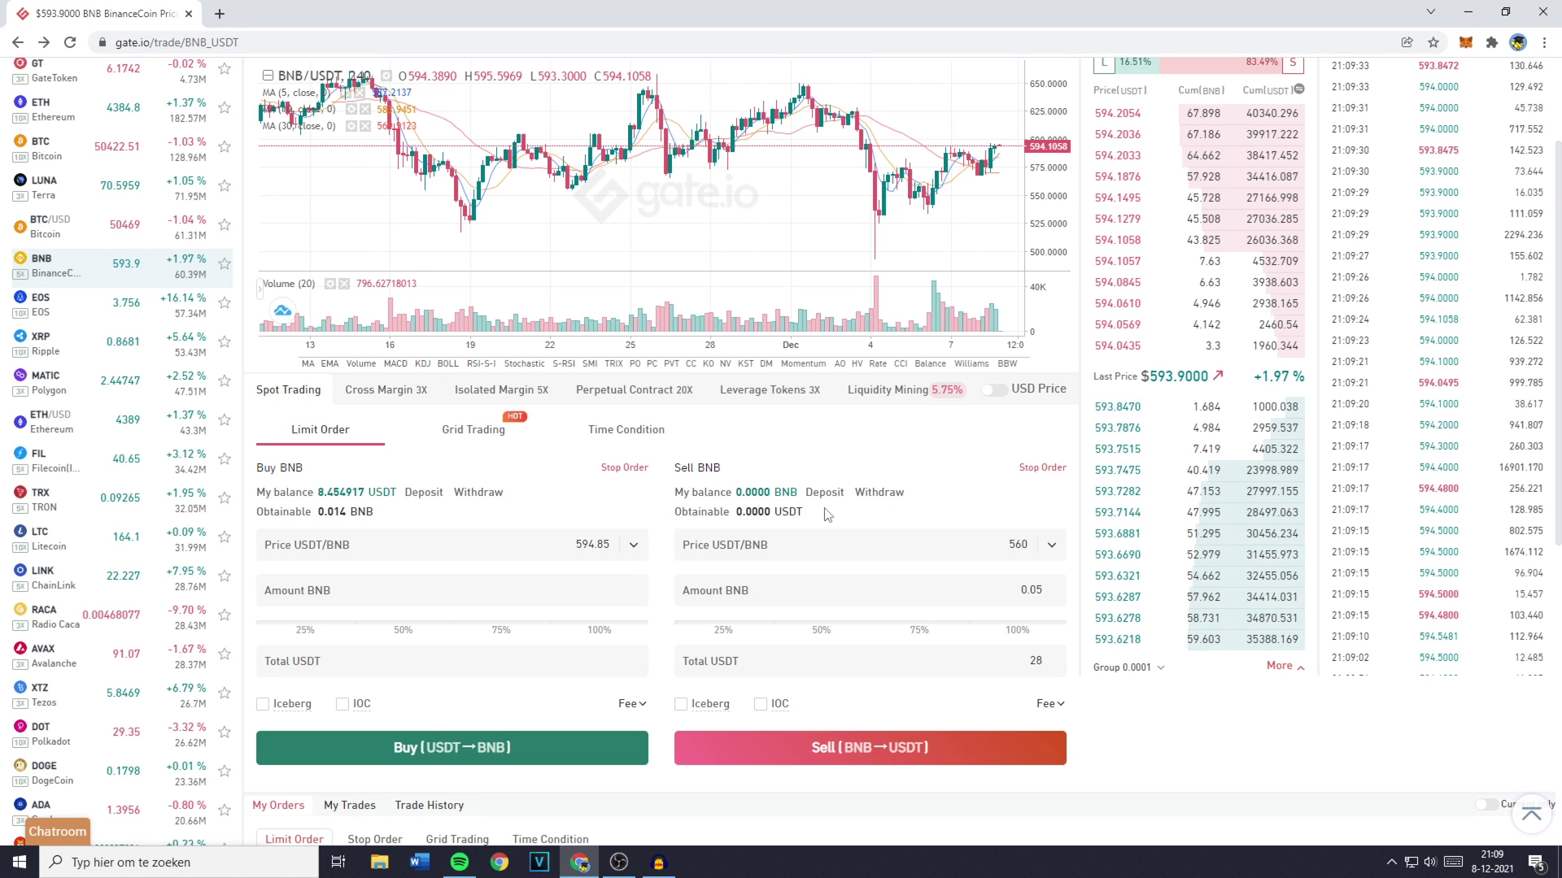
click(634, 469)
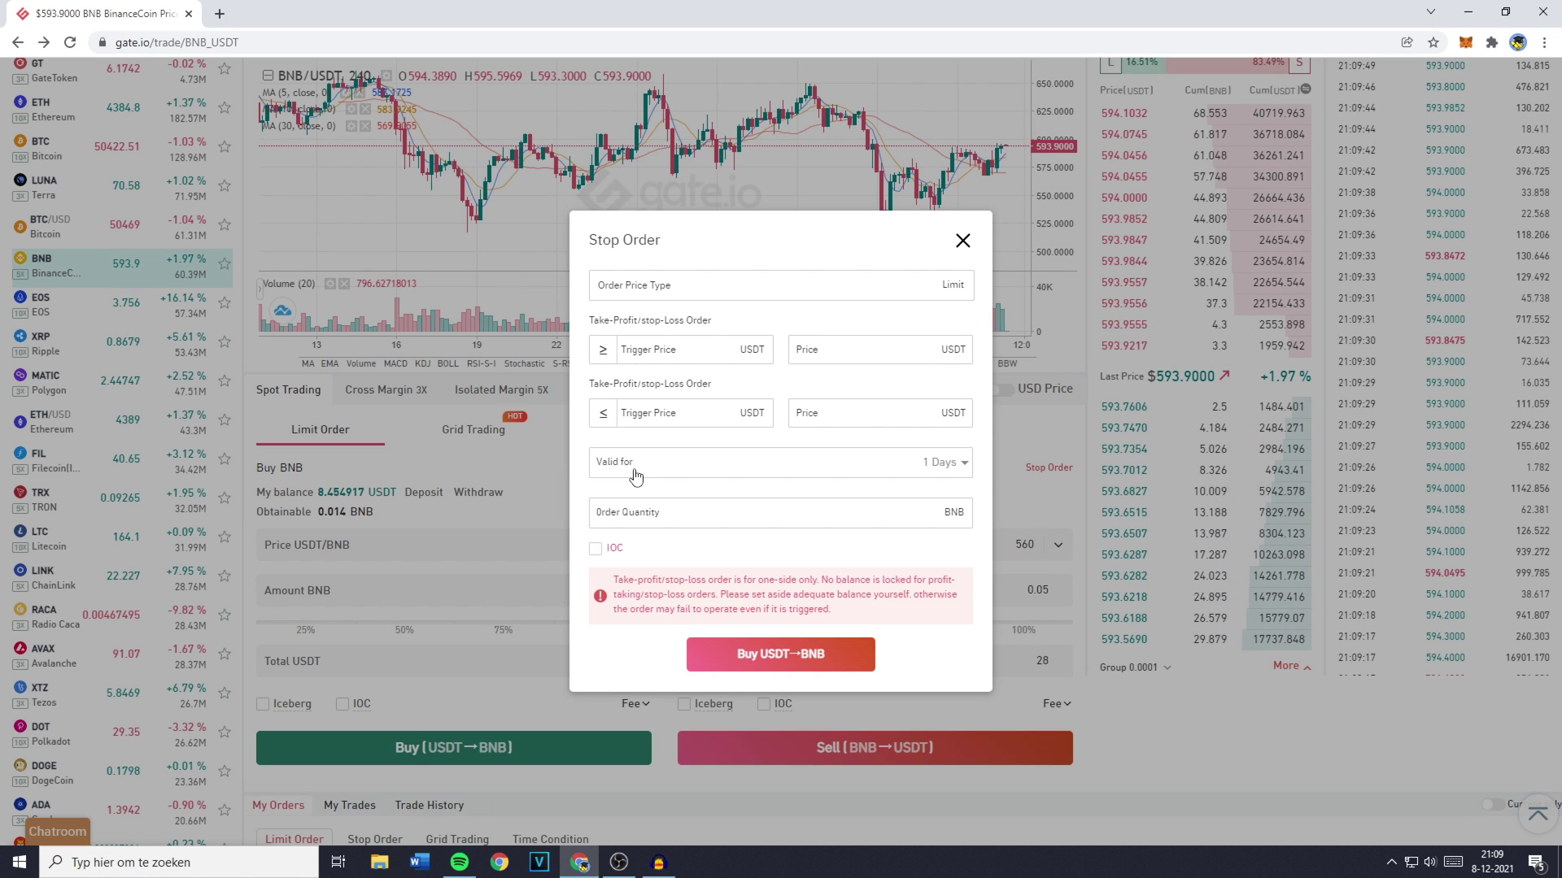
click(962, 240)
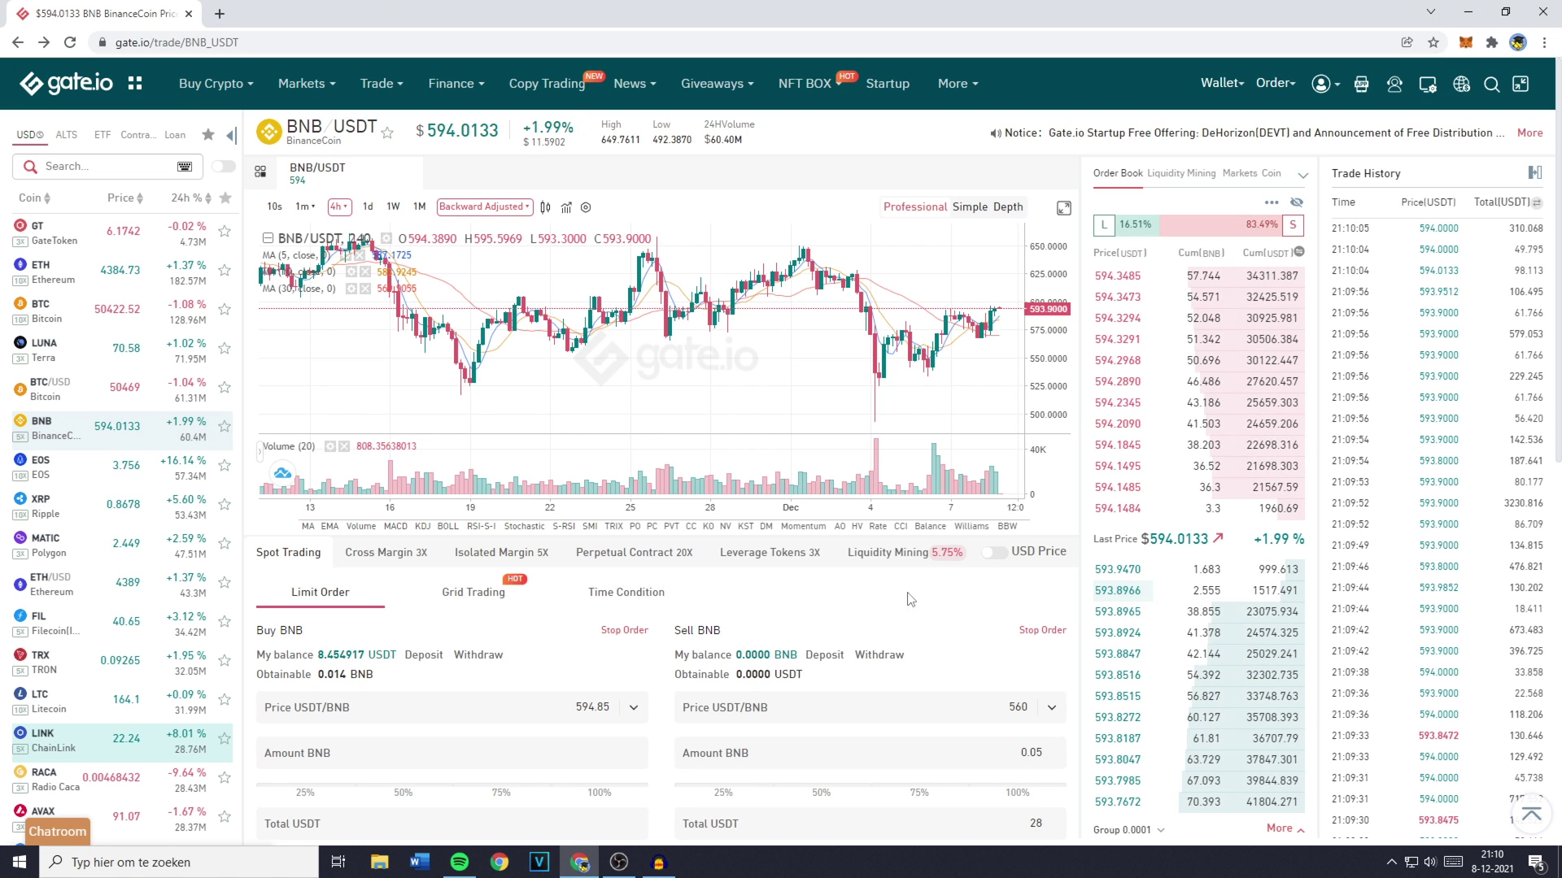
Step: Go through Wallet > Funds Overview to the 2,091.78 USD Spot Account and open Dust Swap
mouse_move(1220, 83)
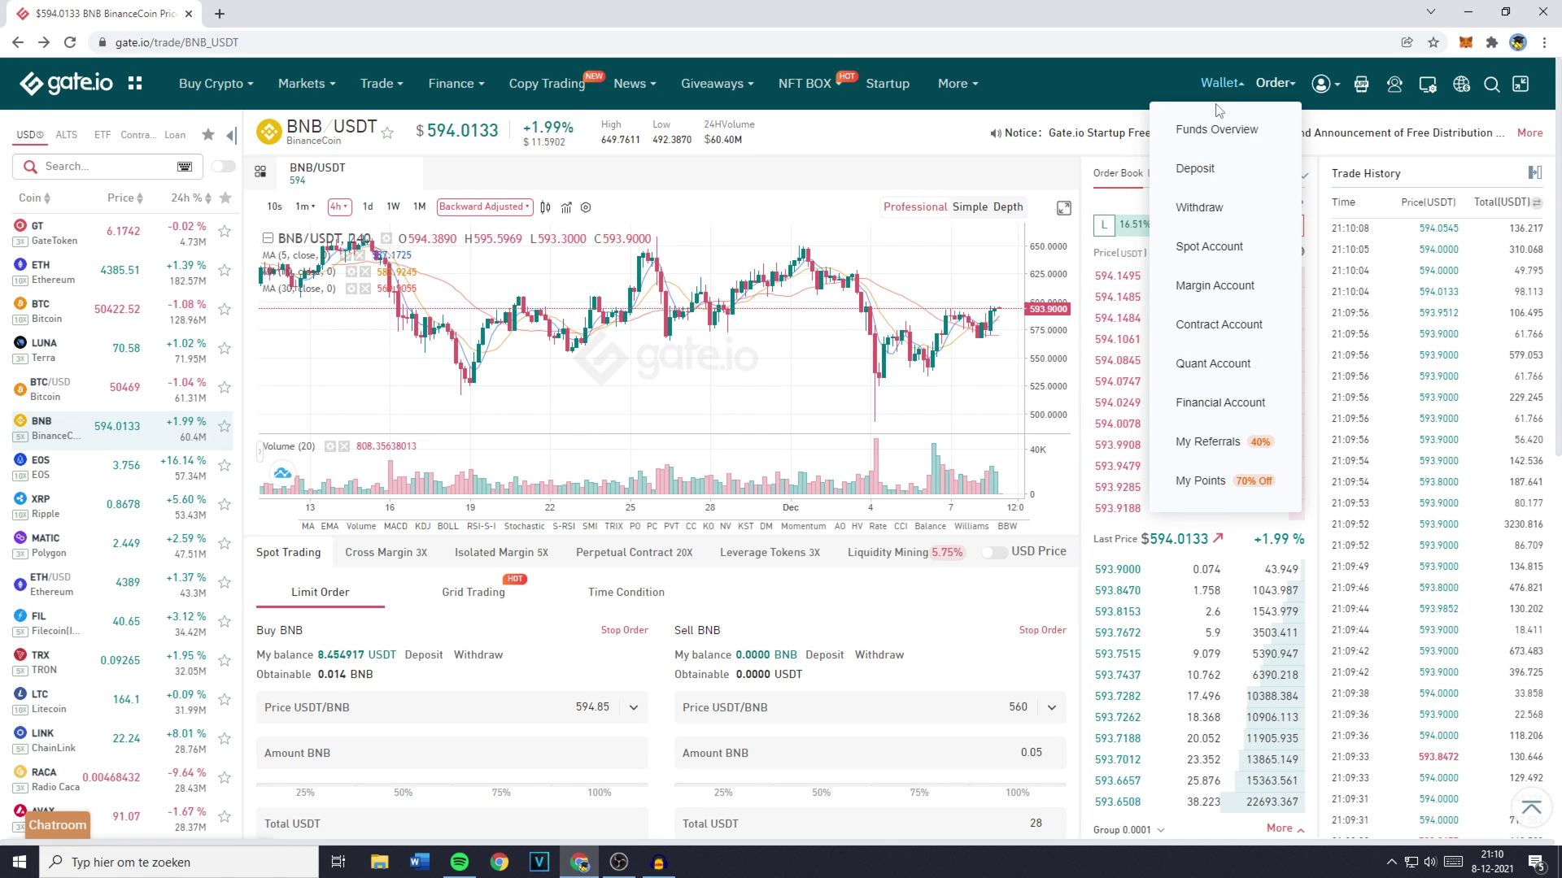
click(1216, 130)
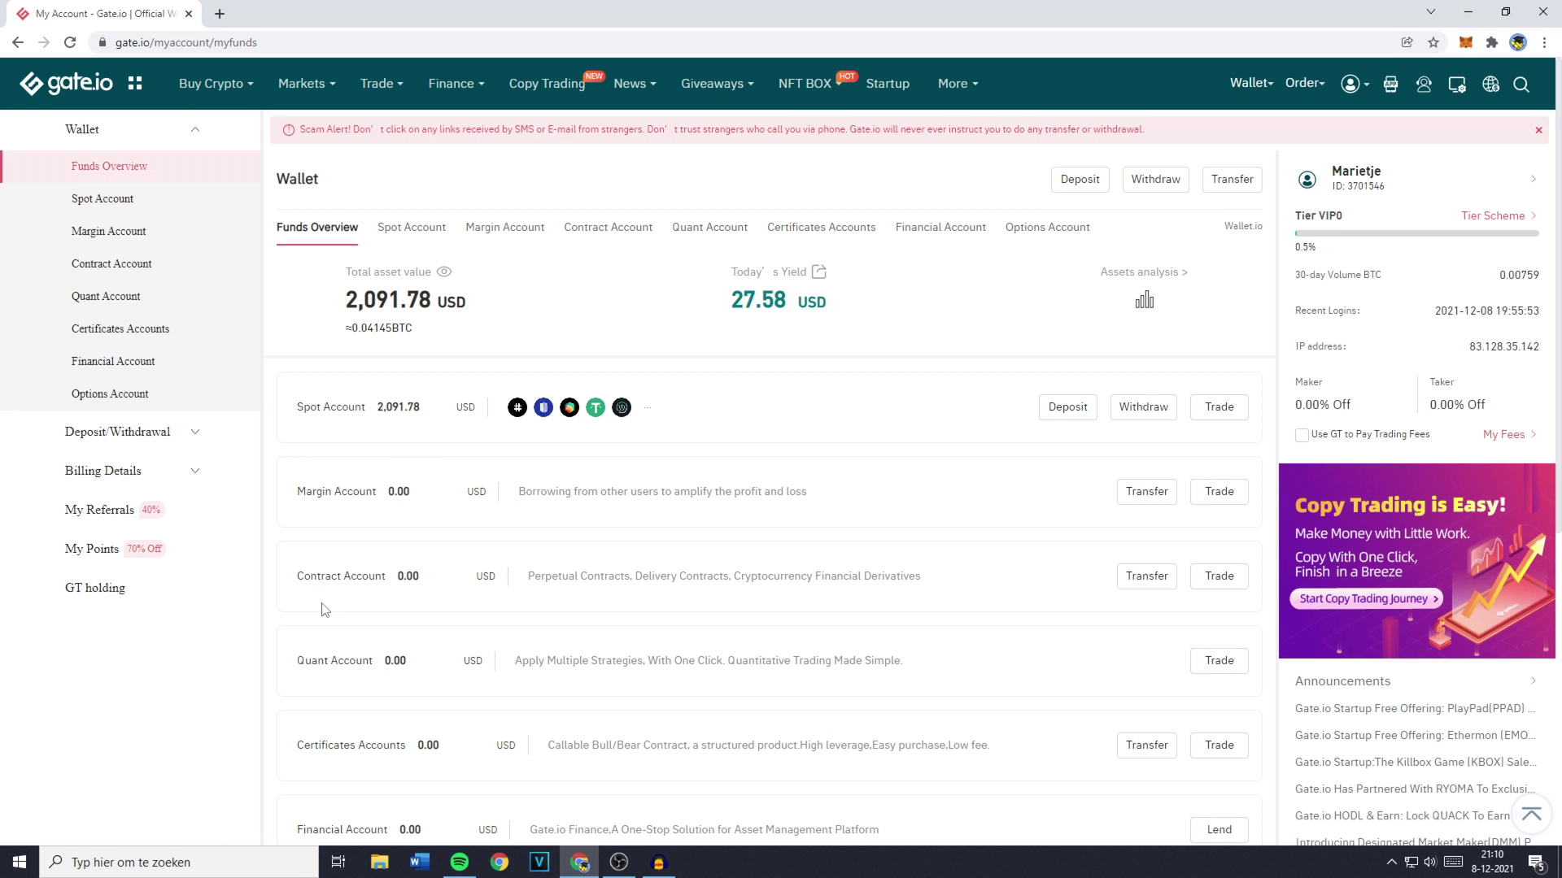
scroll(325, 651, down, 3)
scroll(331, 694, up, 3)
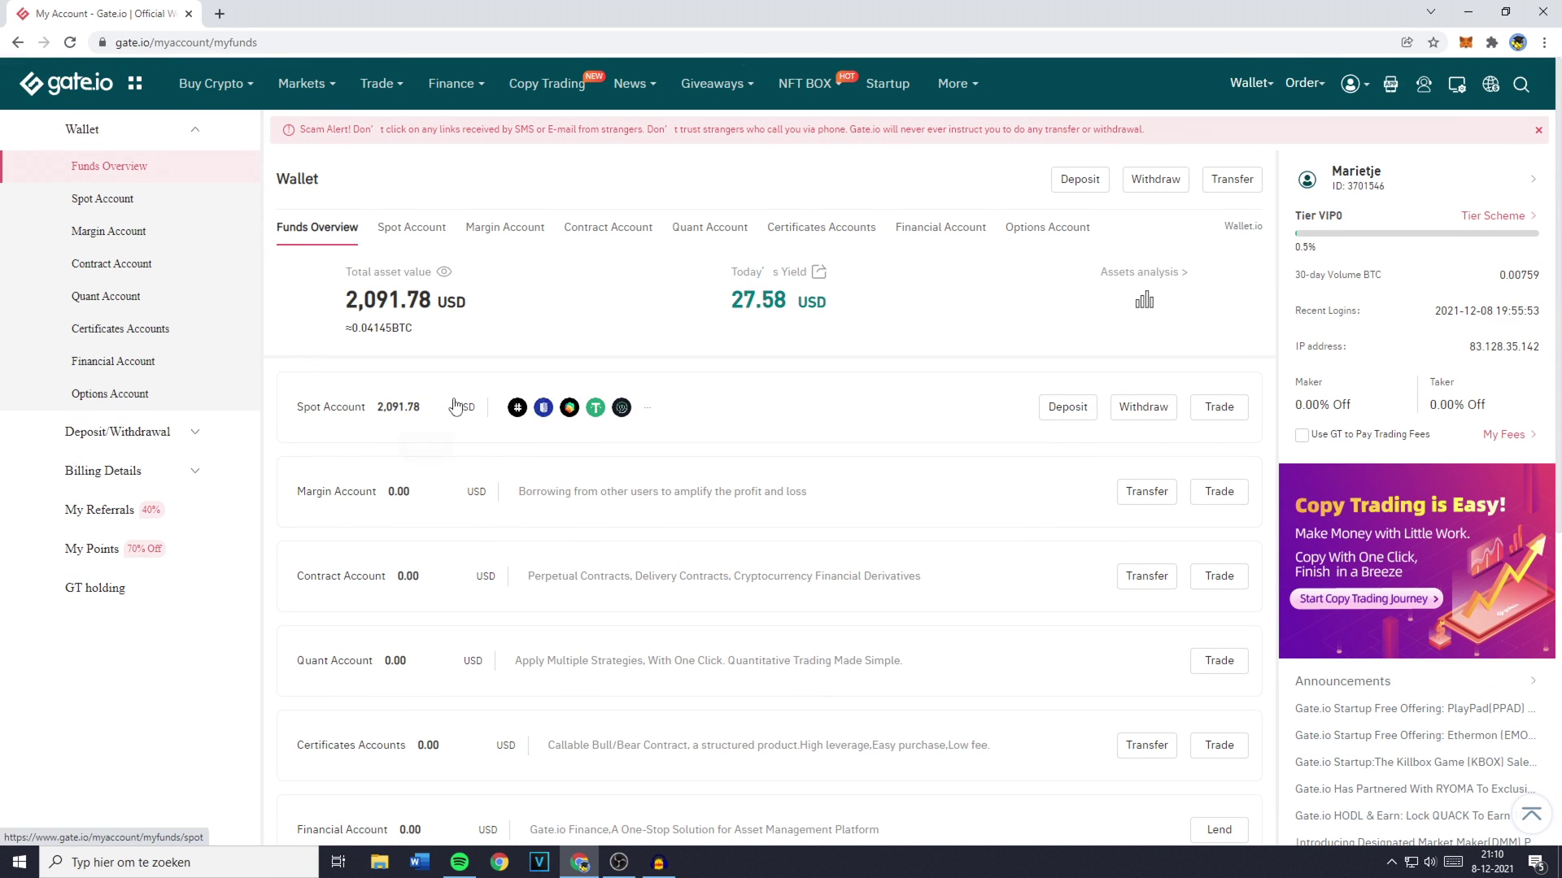
click(415, 233)
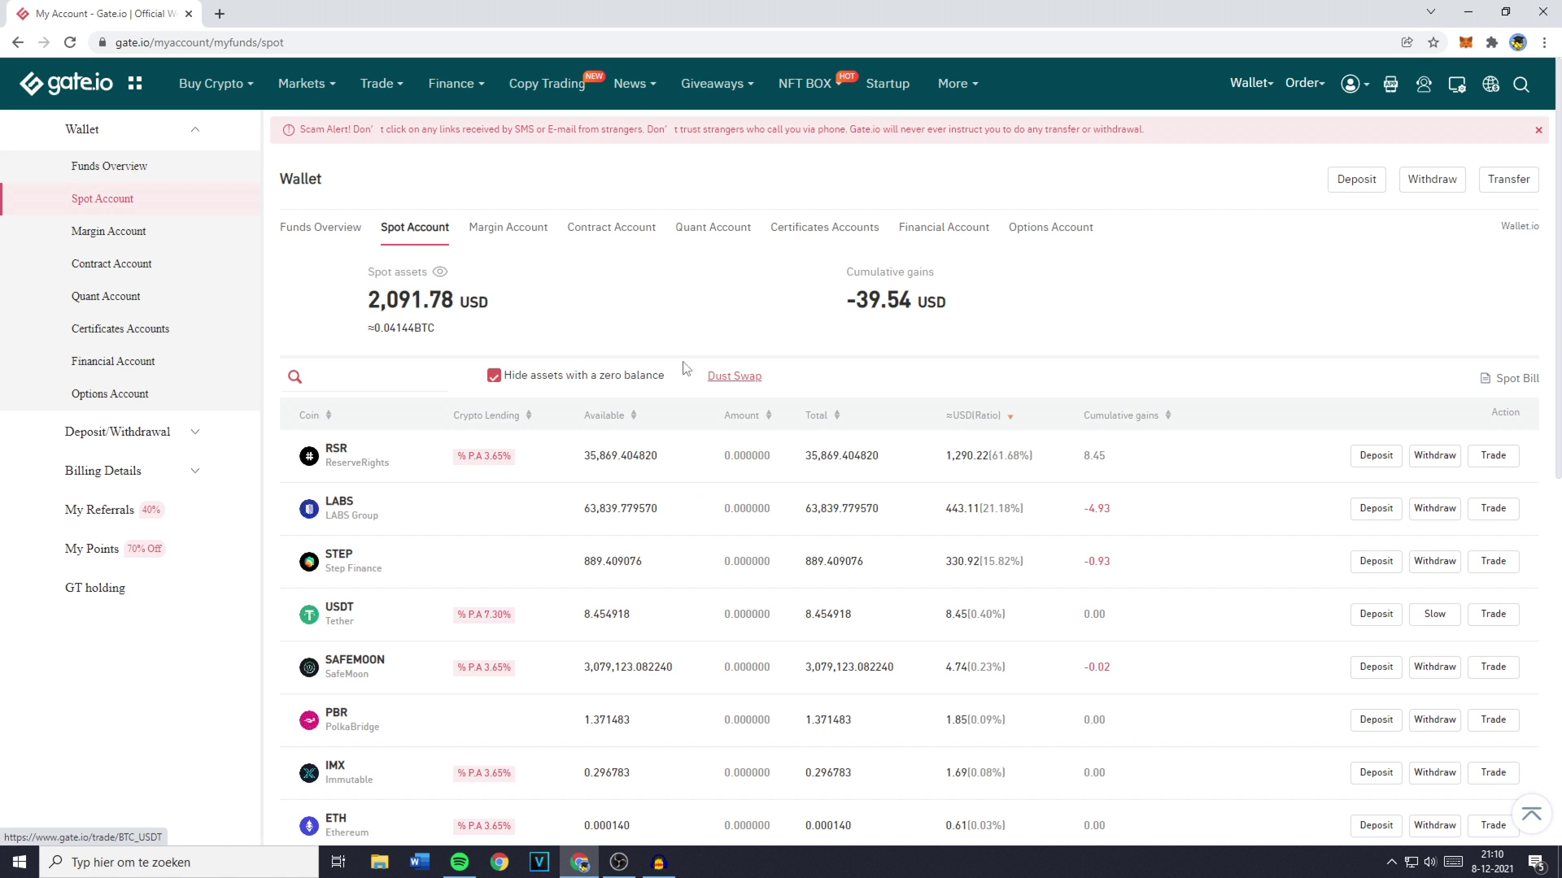
scroll(699, 488, down, 5)
scroll(732, 570, up, 5)
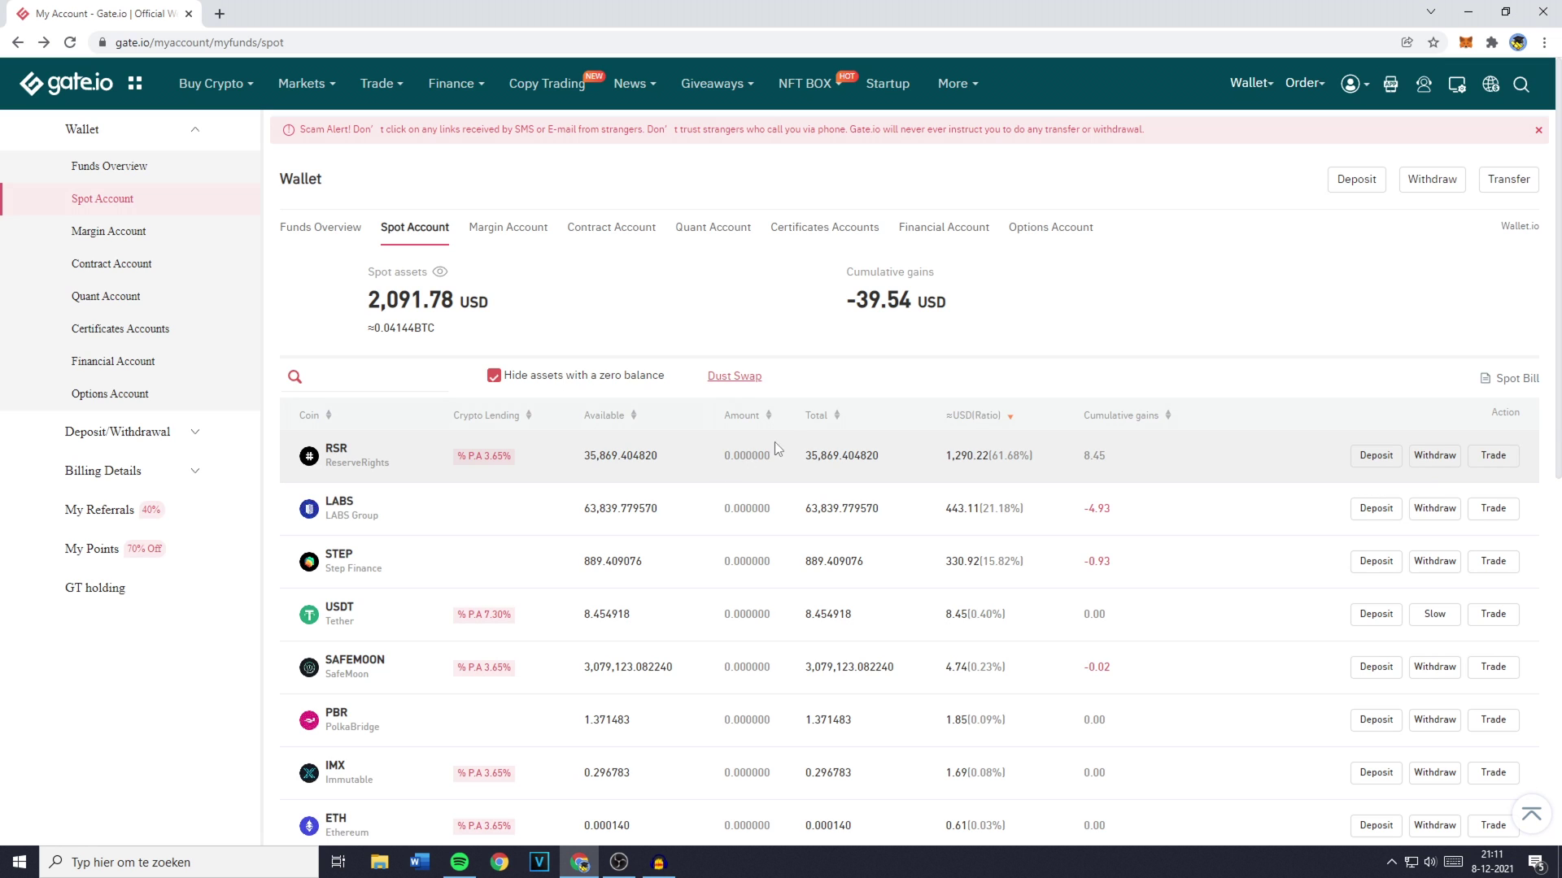
click(730, 381)
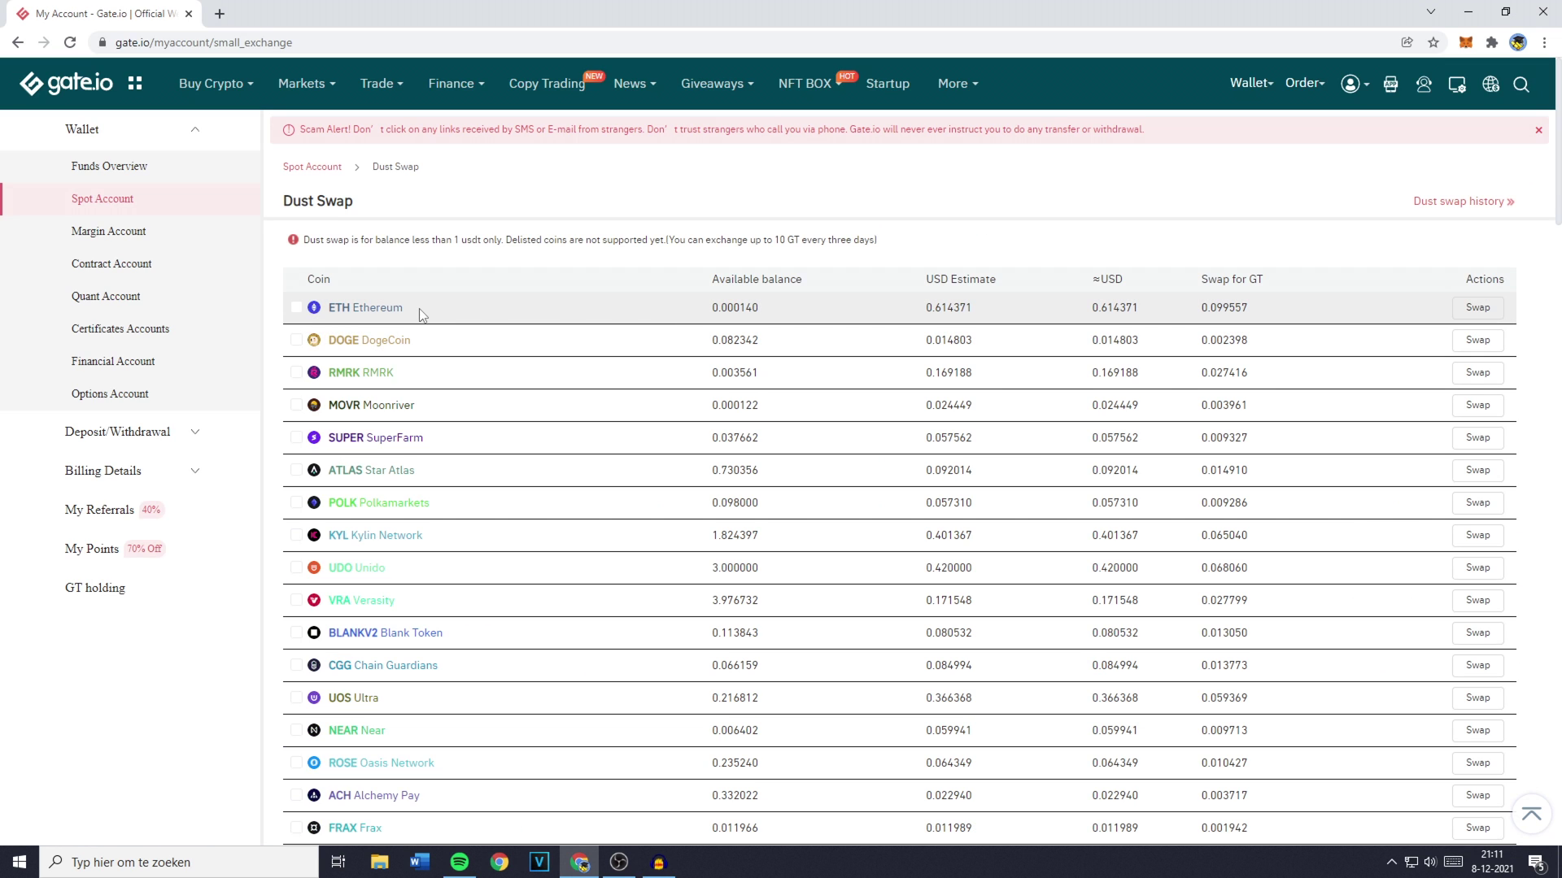
Step: Tick the dust coins one by one, from ETH, DOGE and RMRK through JASMY, RNDR and RFOX
click(296, 307)
click(296, 340)
click(296, 373)
click(296, 405)
click(296, 437)
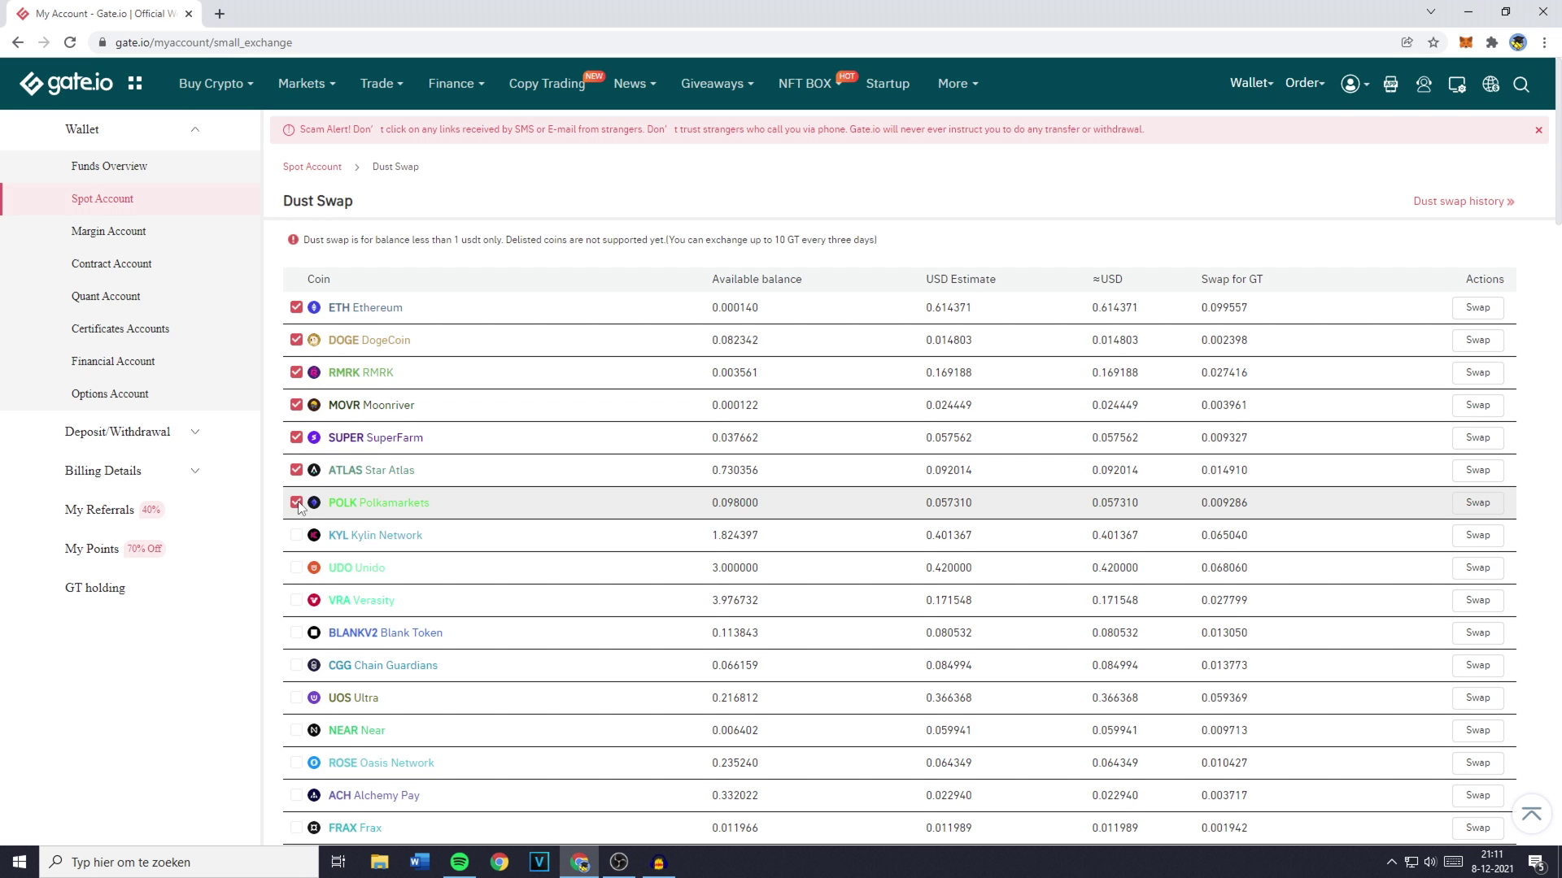
scroll(299, 506, down, 1)
click(296, 454)
click(296, 487)
click(296, 519)
scroll(299, 504, down, 1)
click(296, 470)
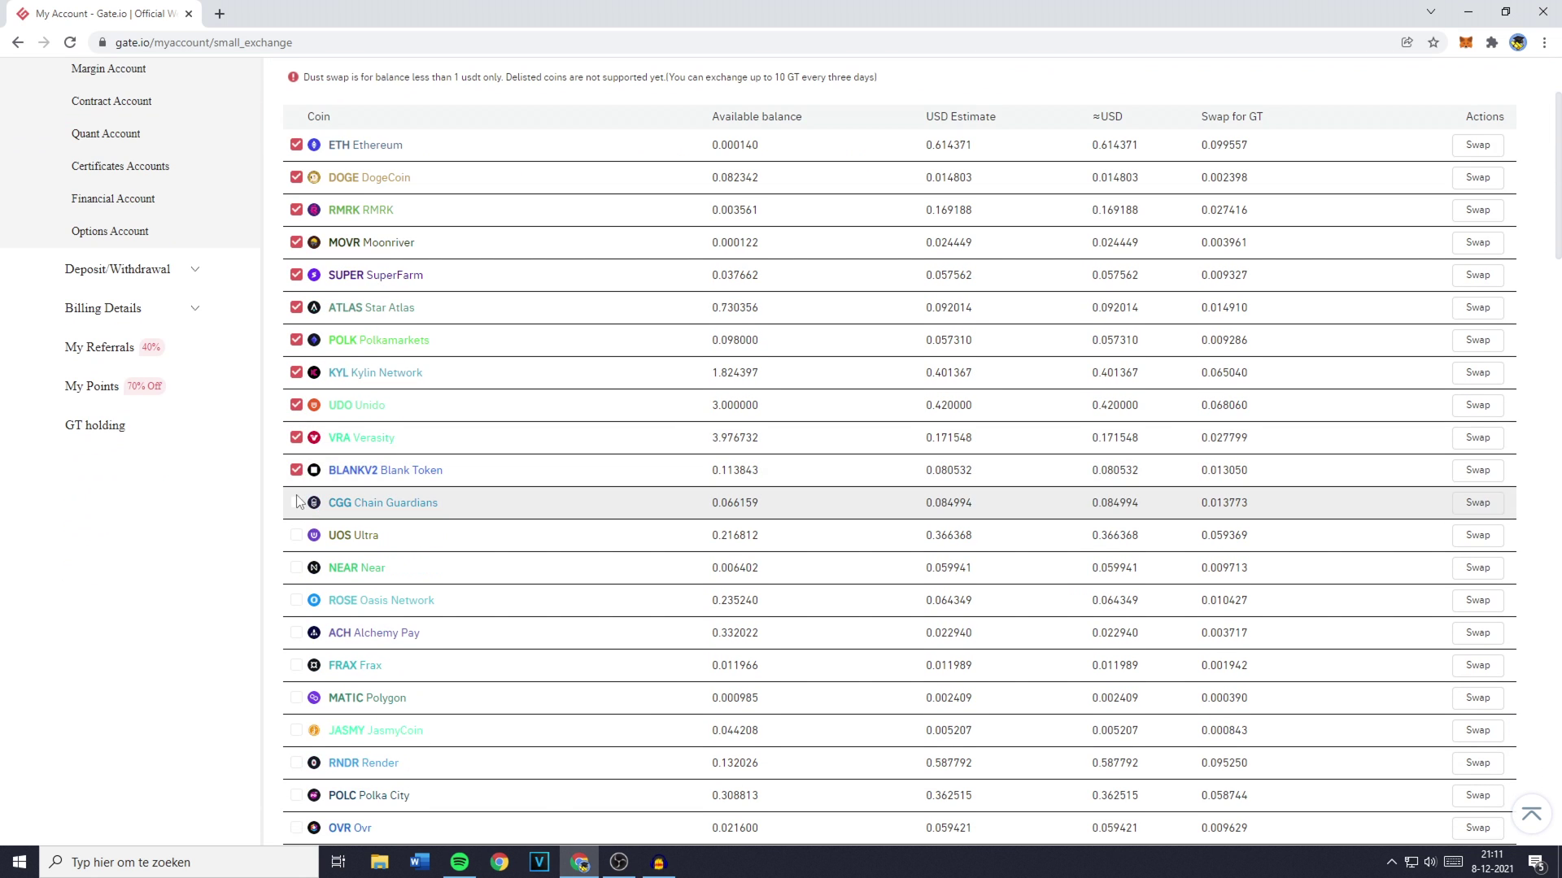
click(296, 502)
click(296, 536)
click(296, 568)
scroll(296, 569, down, 2)
click(296, 437)
click(296, 470)
click(296, 503)
click(296, 535)
scroll(299, 521, down, 2)
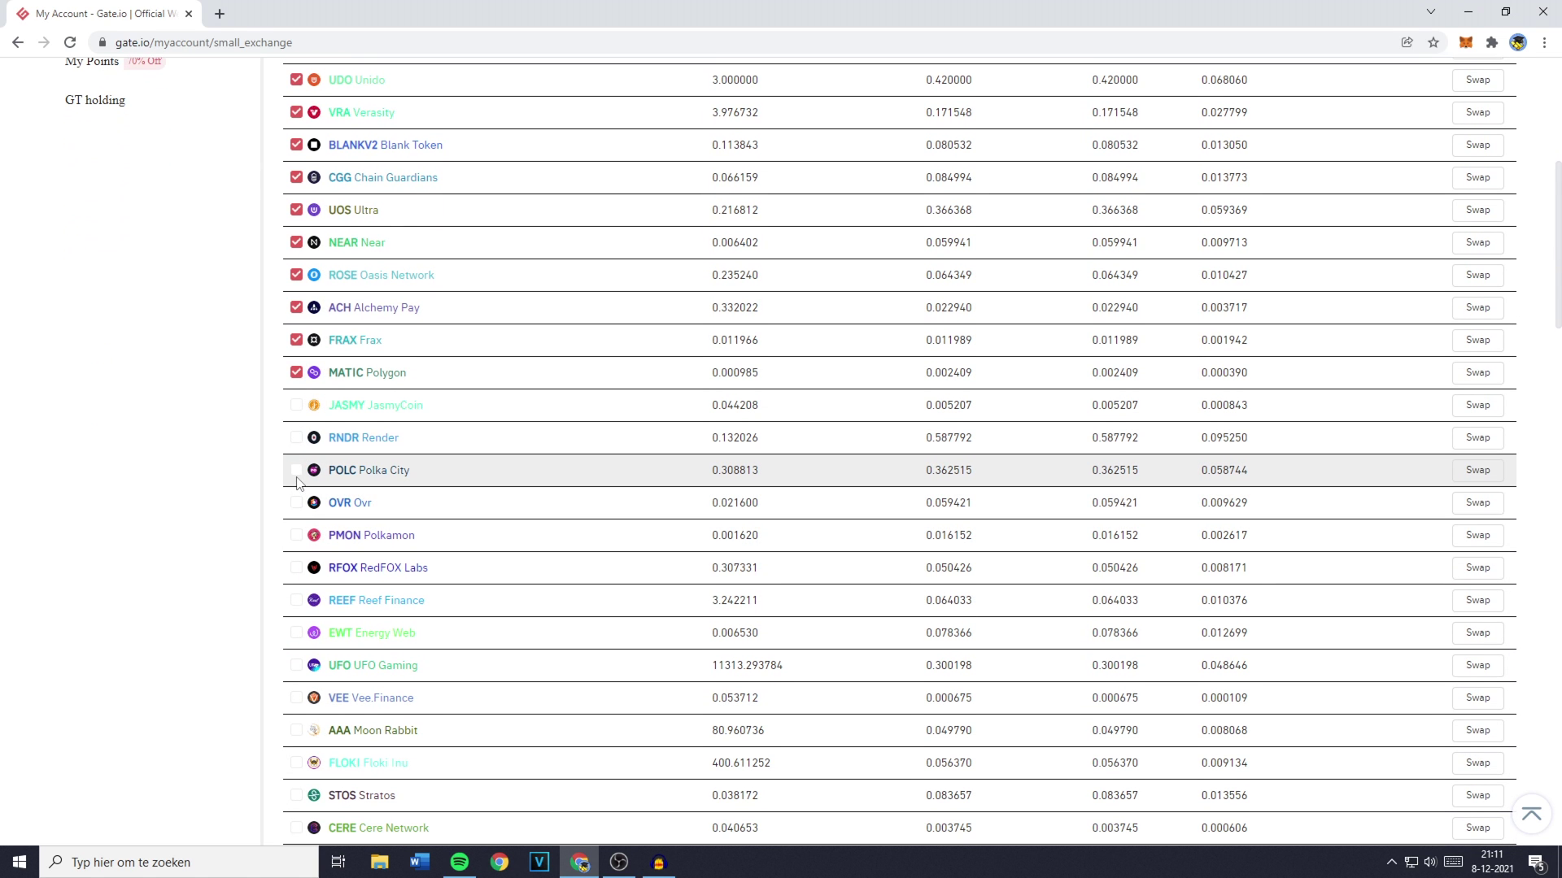
click(297, 405)
click(296, 438)
click(296, 470)
click(296, 502)
click(296, 535)
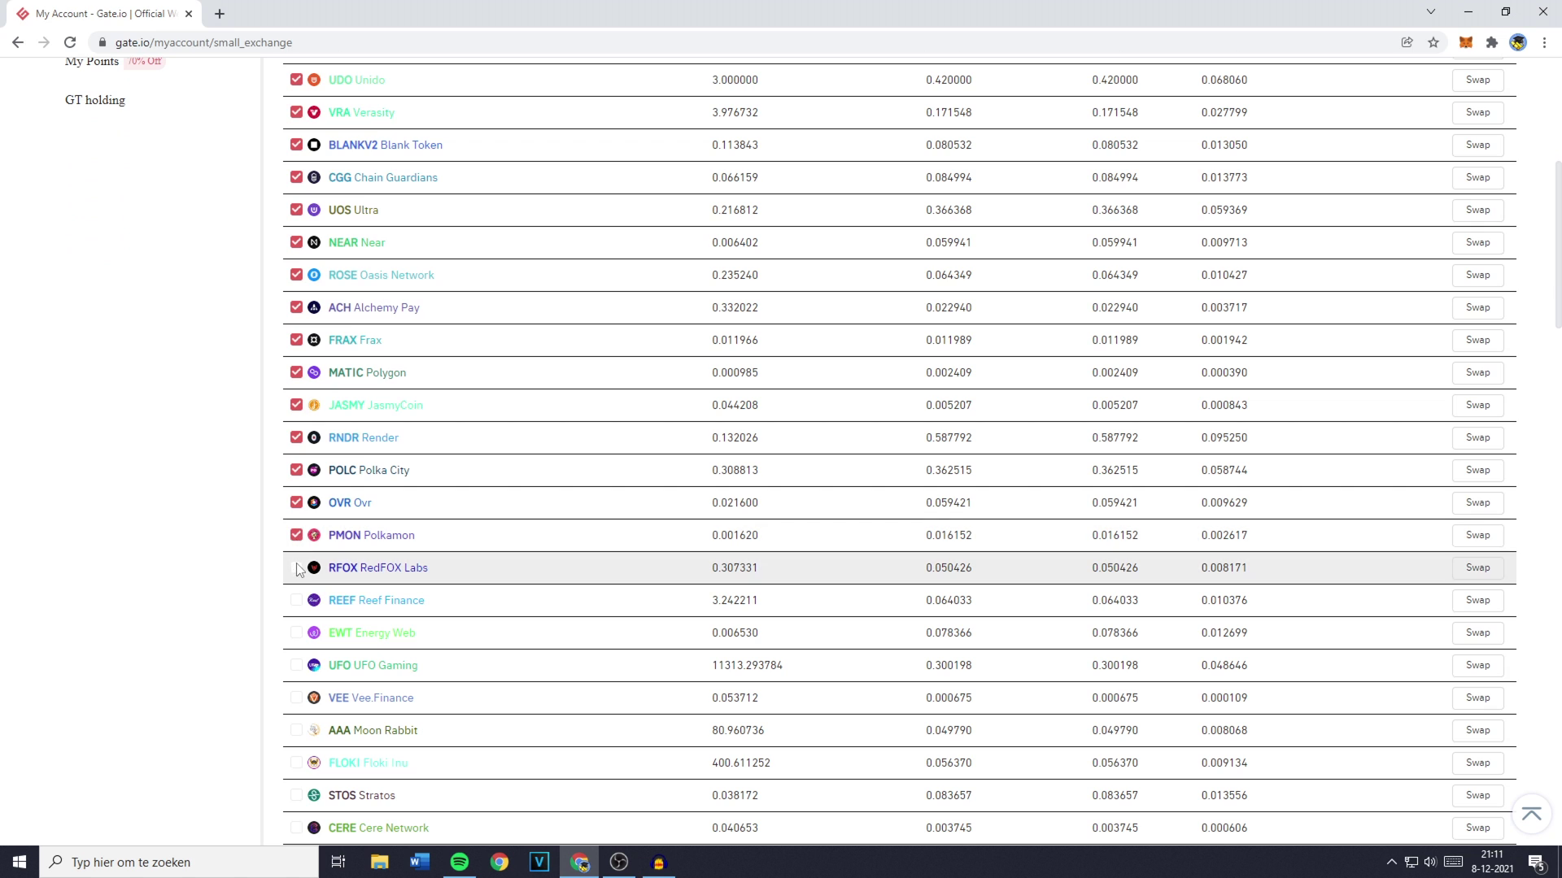
click(296, 568)
scroll(325, 529, down, 15)
Step: Check all remaining balances and swap the 93 coins into GT, confirming with the fund password
click(373, 500)
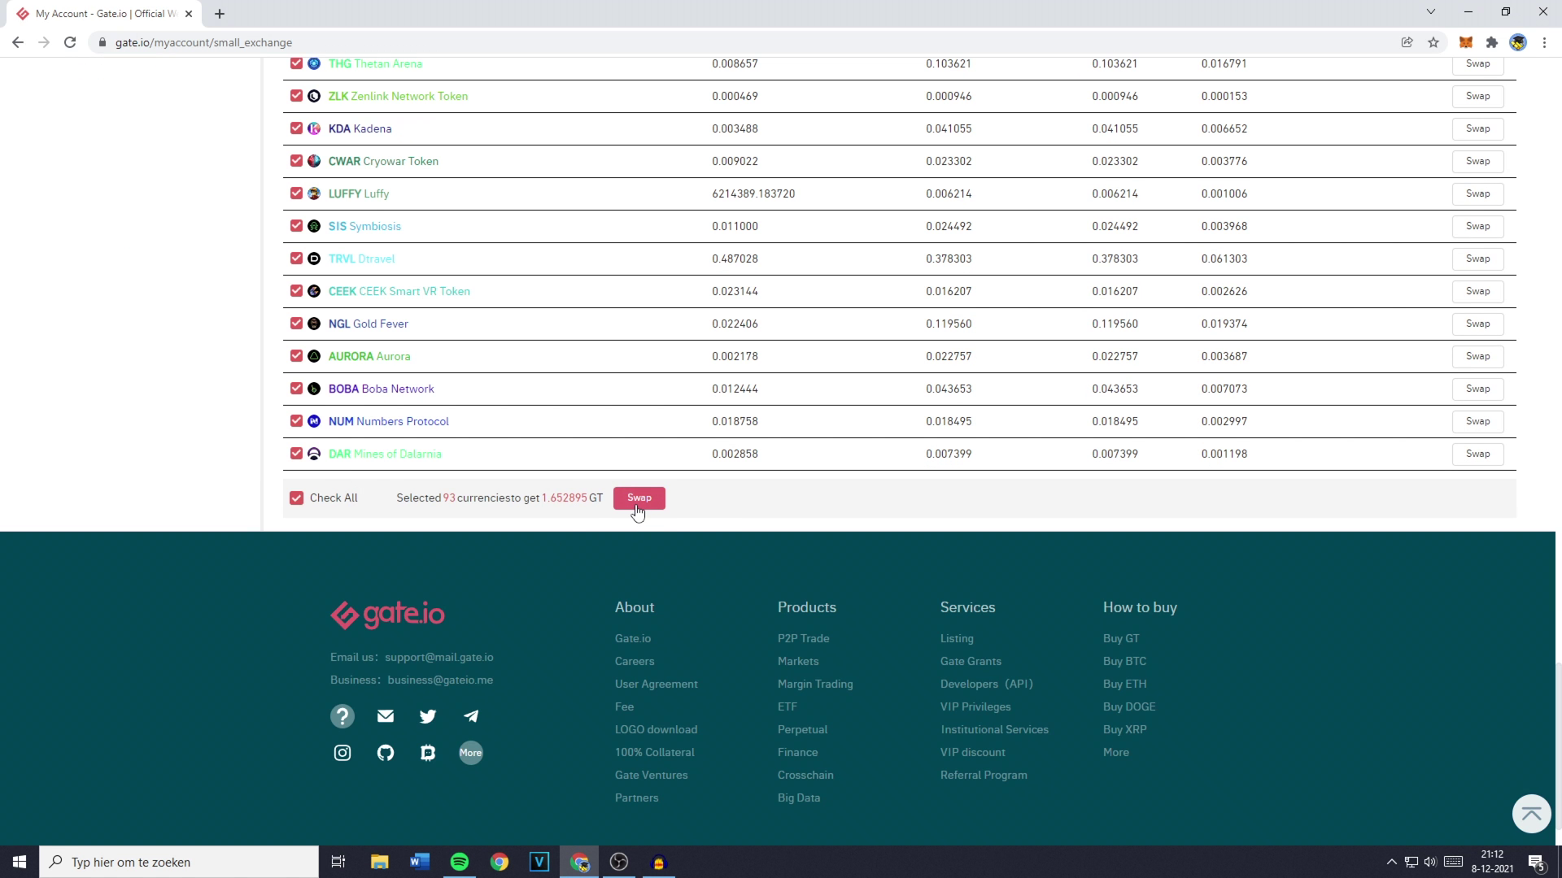
click(638, 500)
click(796, 488)
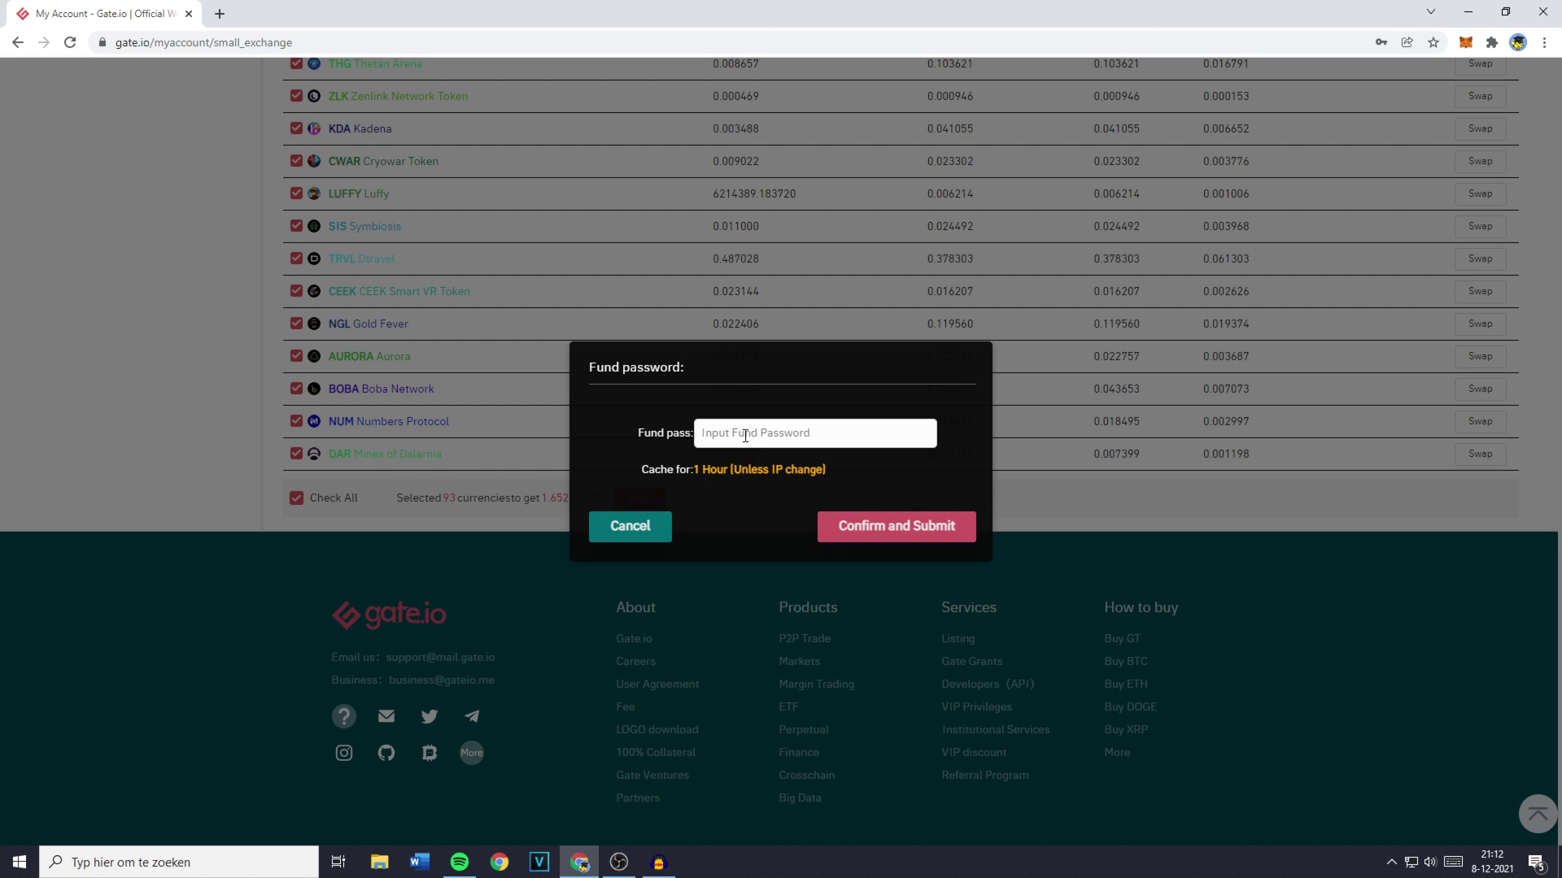
click(899, 528)
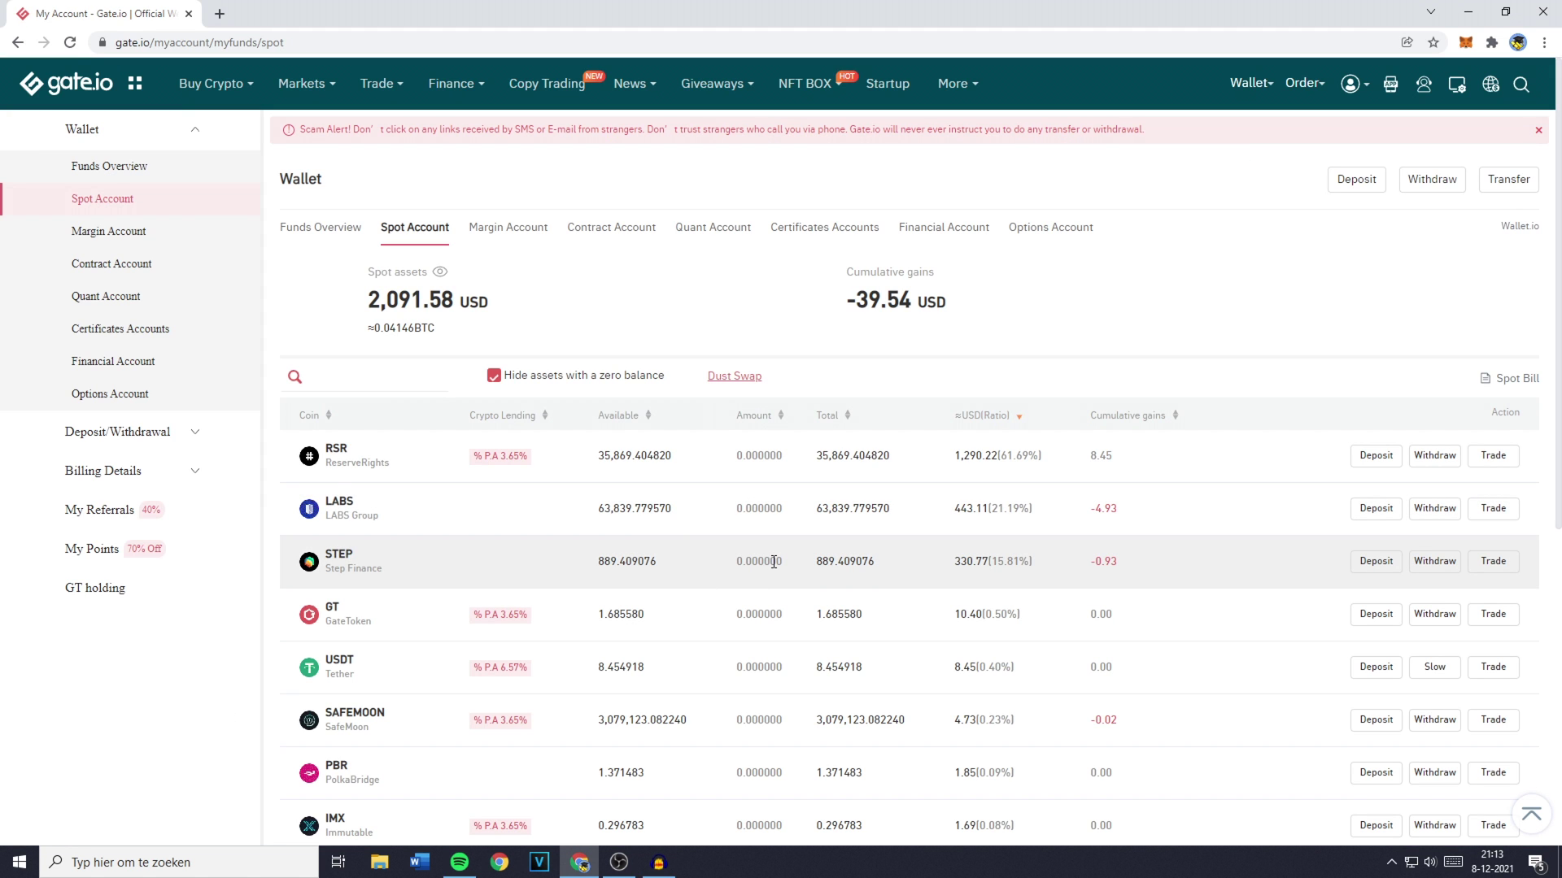
Step: Open Assets analysis from Funds Overview and show the Last 3 Months of history
click(179, 183)
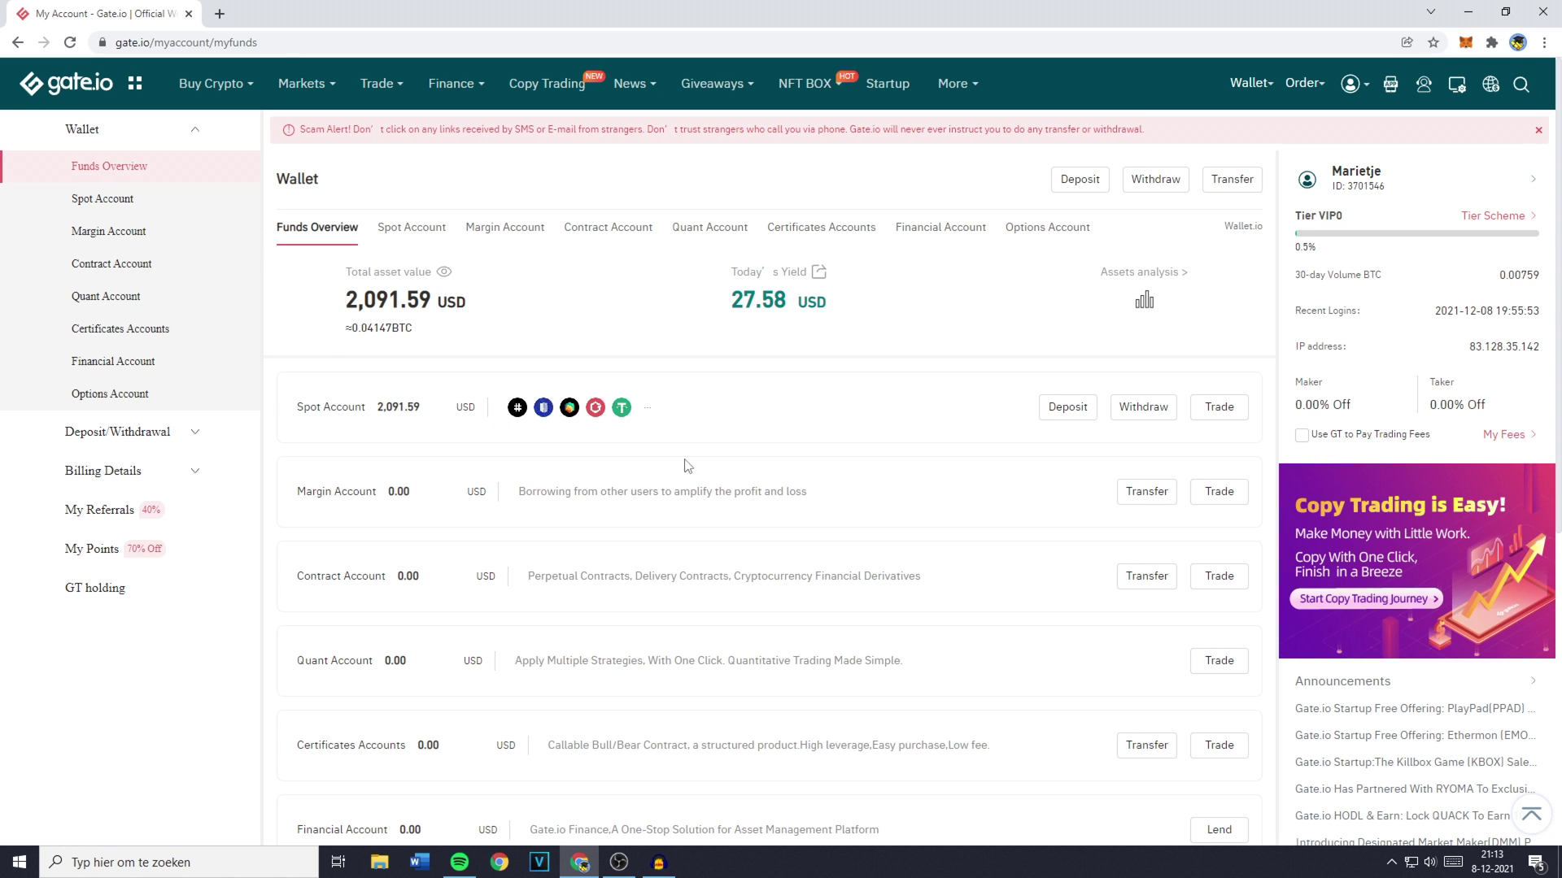
click(1145, 298)
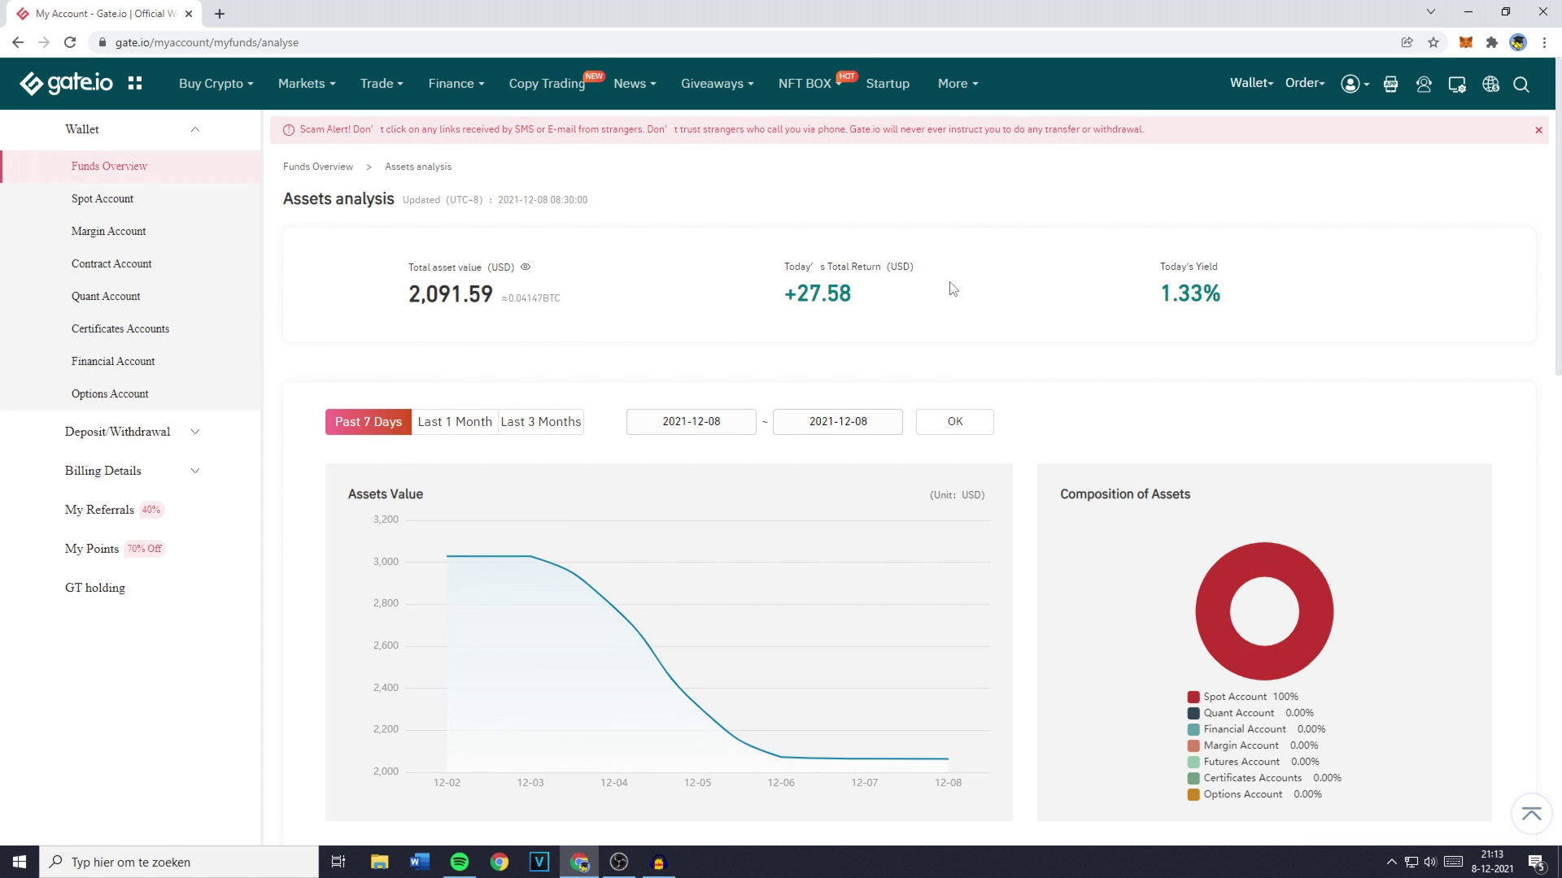
scroll(946, 289, down, 14)
scroll(987, 332, up, 5)
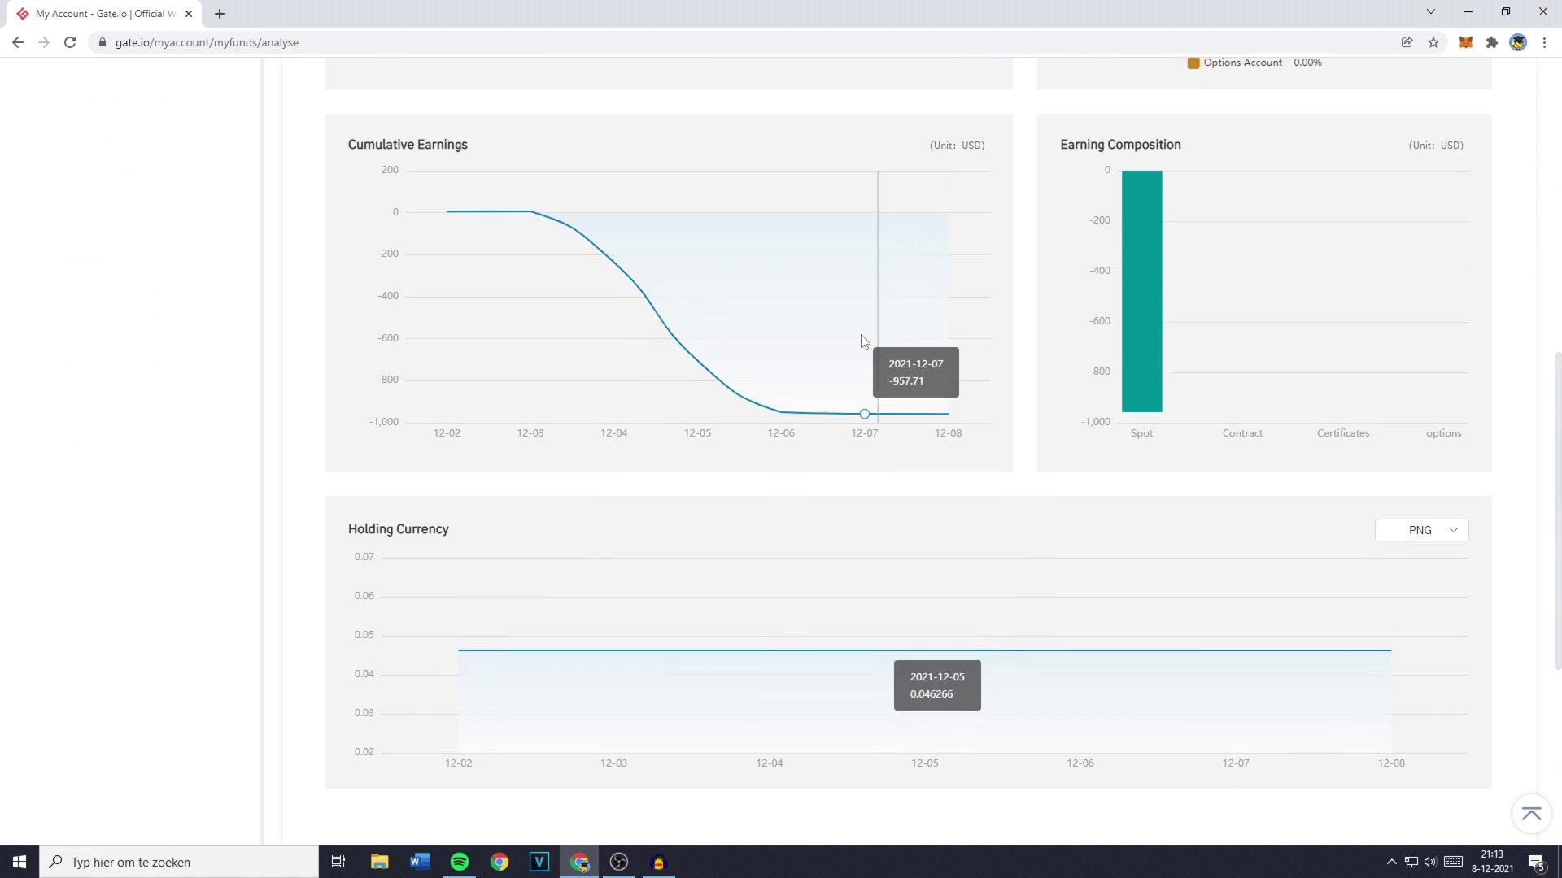
scroll(805, 333, up, 9)
click(467, 429)
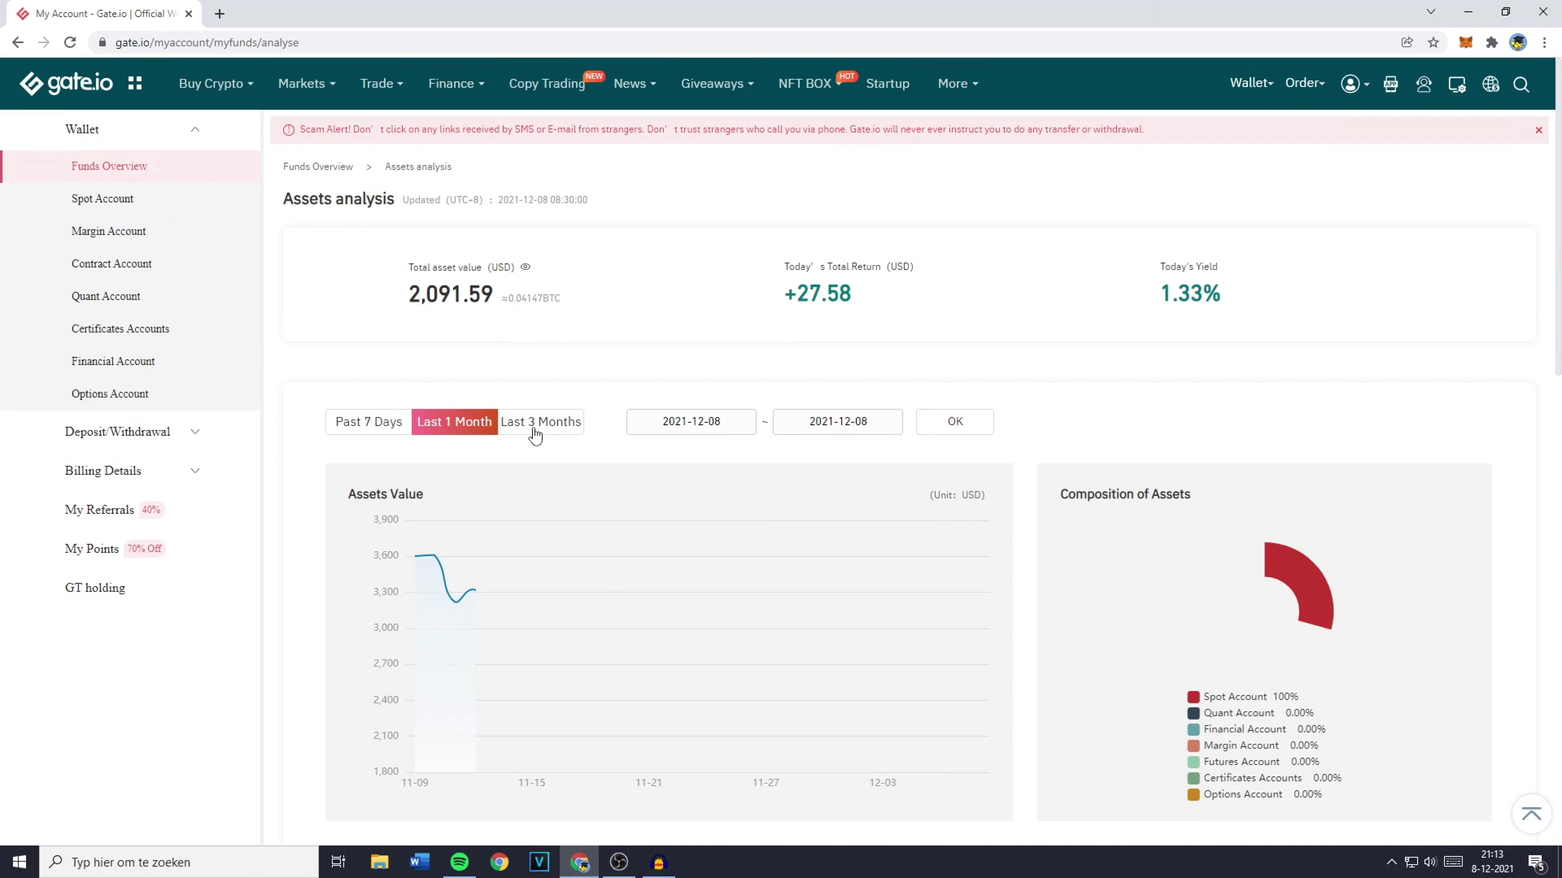
click(534, 423)
Step: Scroll through and adjust the asset value and earnings charts
scroll(535, 423, down, 2)
drag(444, 335, 350, 333)
click(1210, 338)
scroll(1210, 338, down, 3)
drag(469, 470, 416, 470)
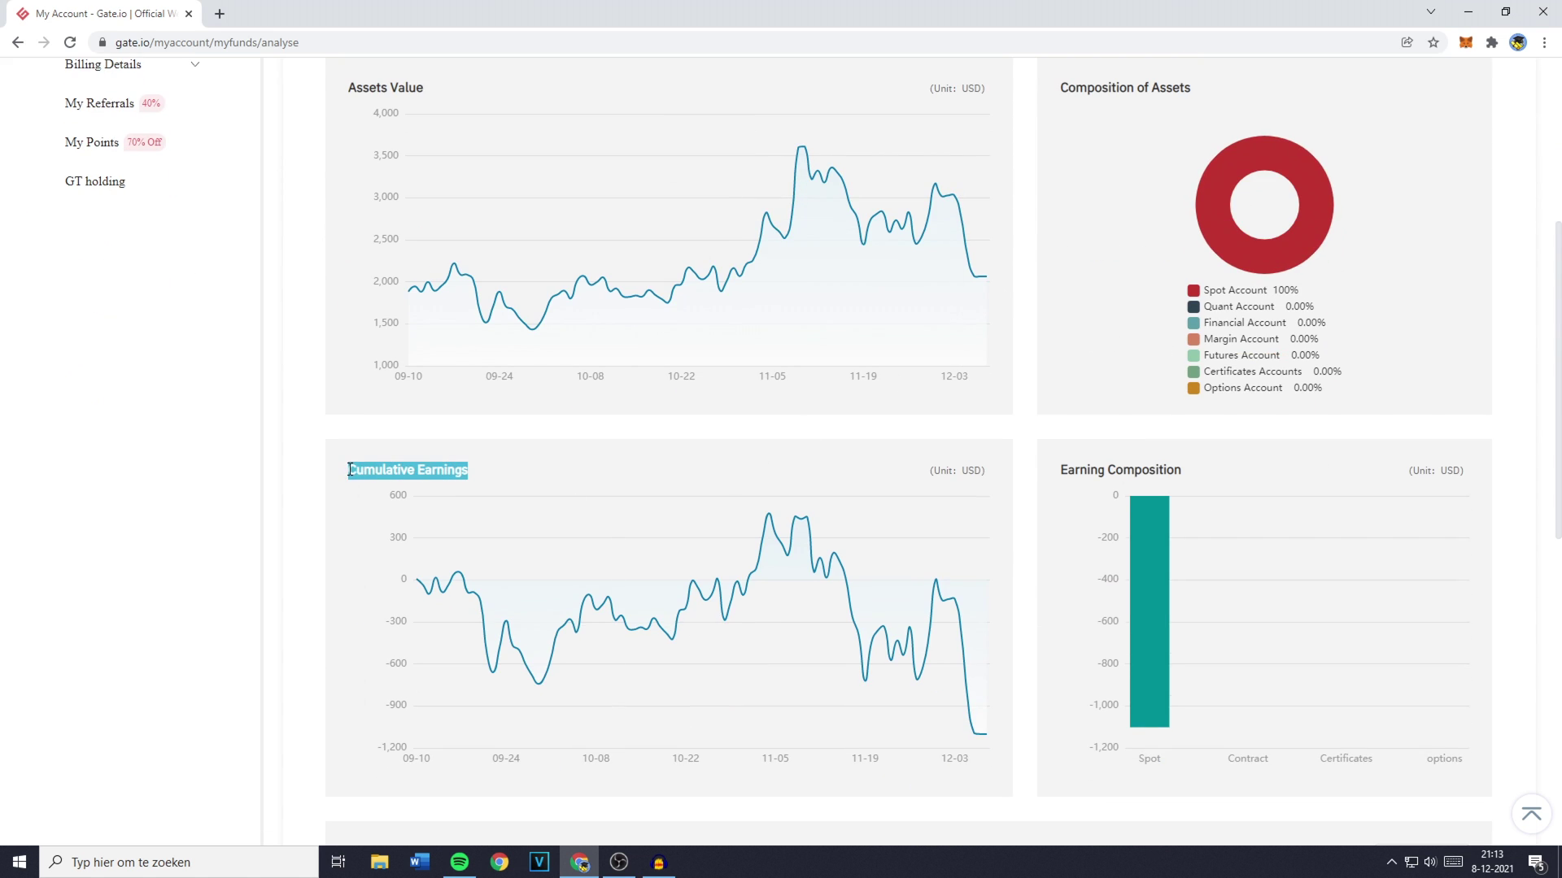
click(1132, 471)
scroll(1184, 471, down, 5)
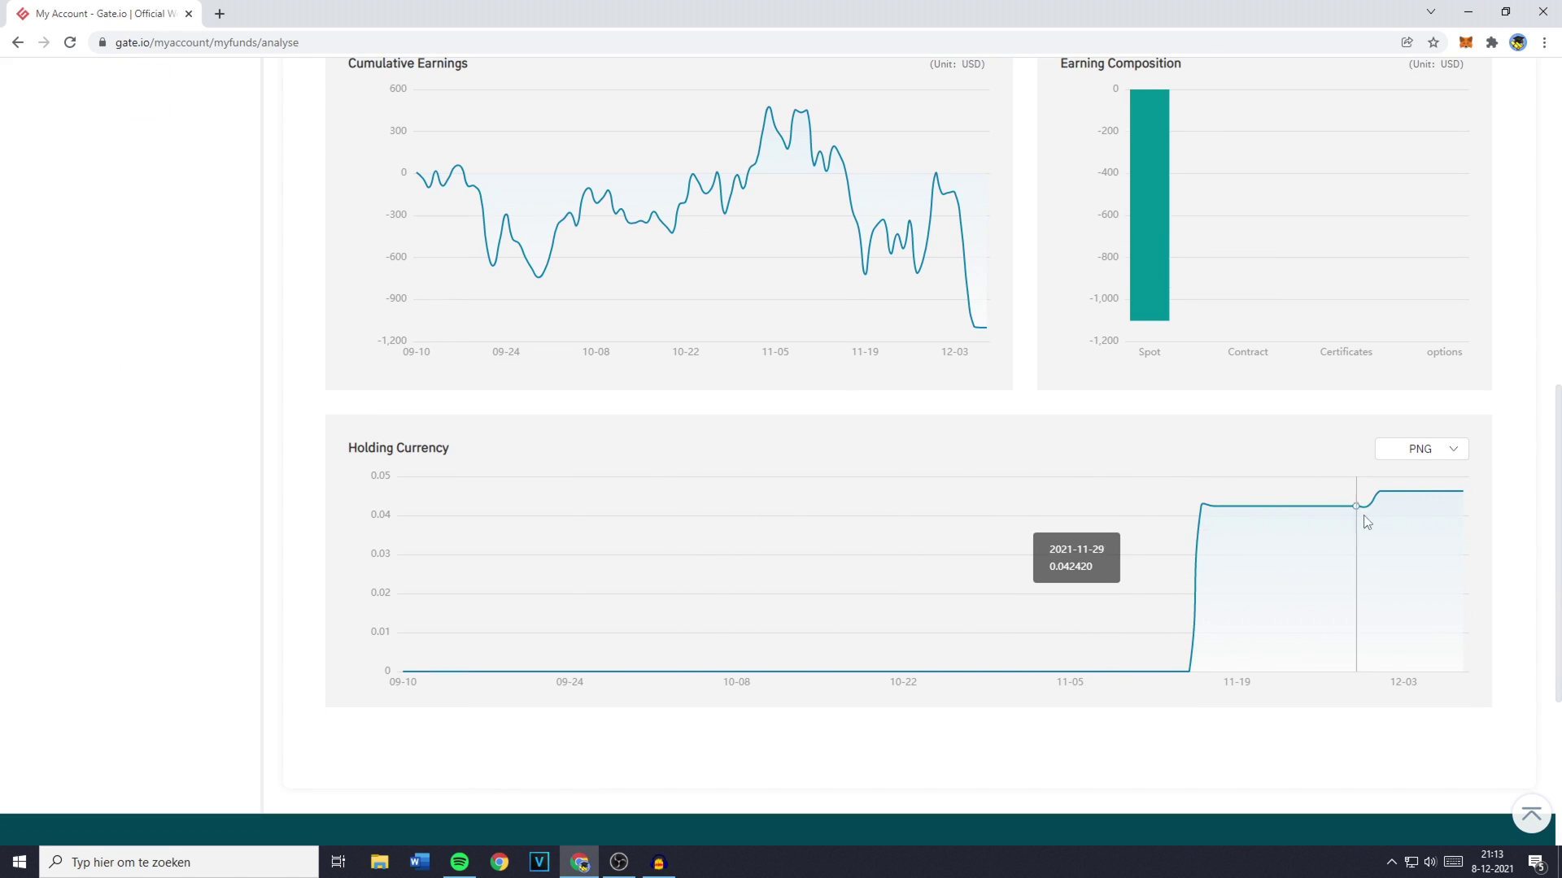
Step: Chart RSR in the Holding Currency dropdown, then return to the gate.io home page
click(1431, 448)
scroll(1422, 561, down, 5)
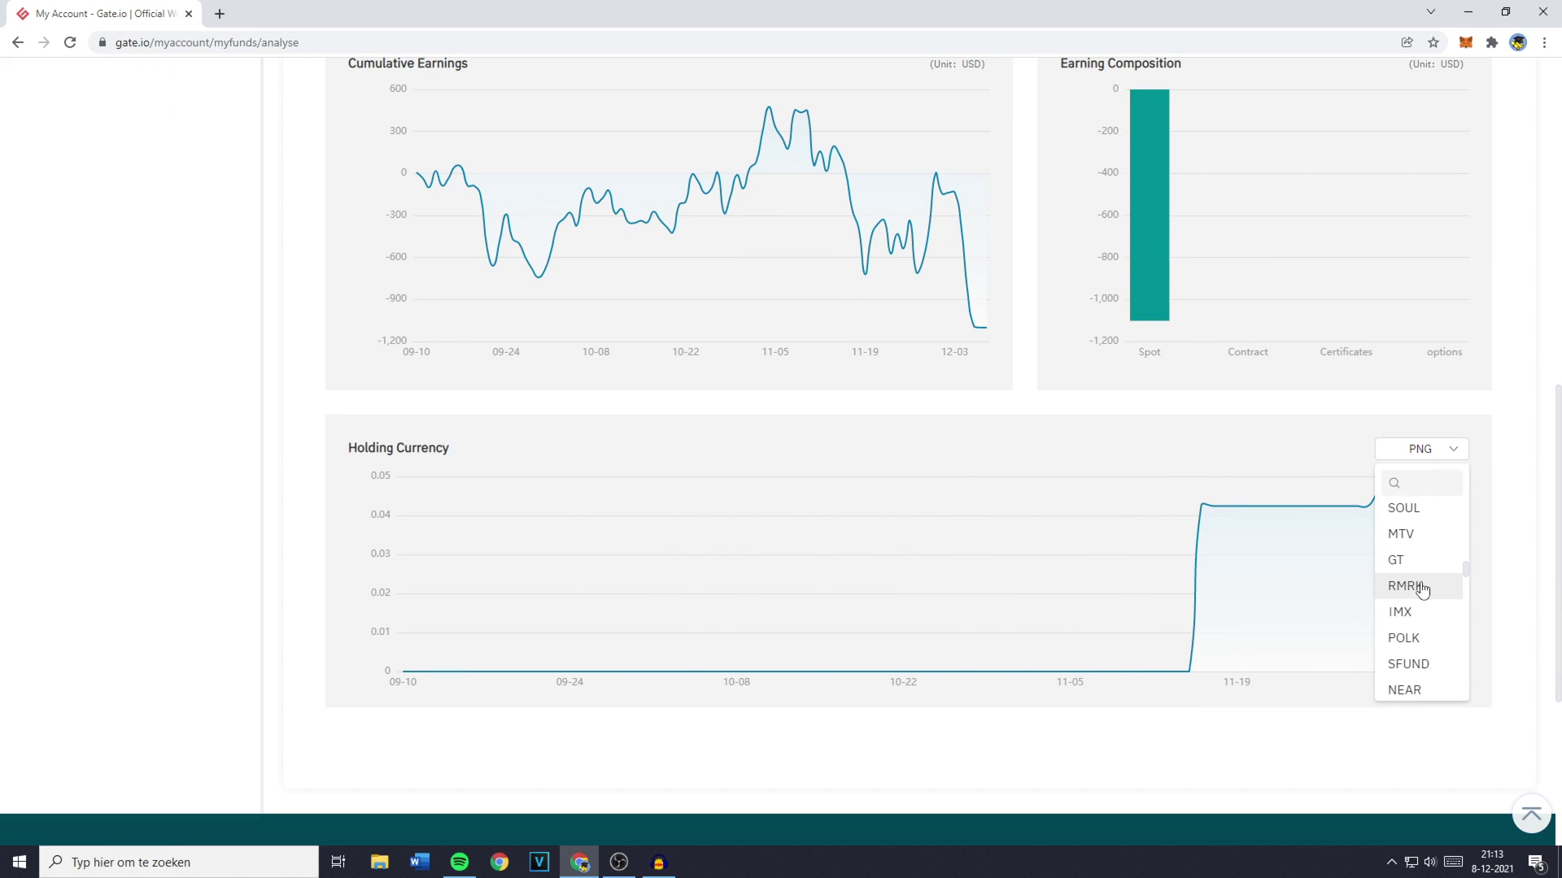
click(1420, 483)
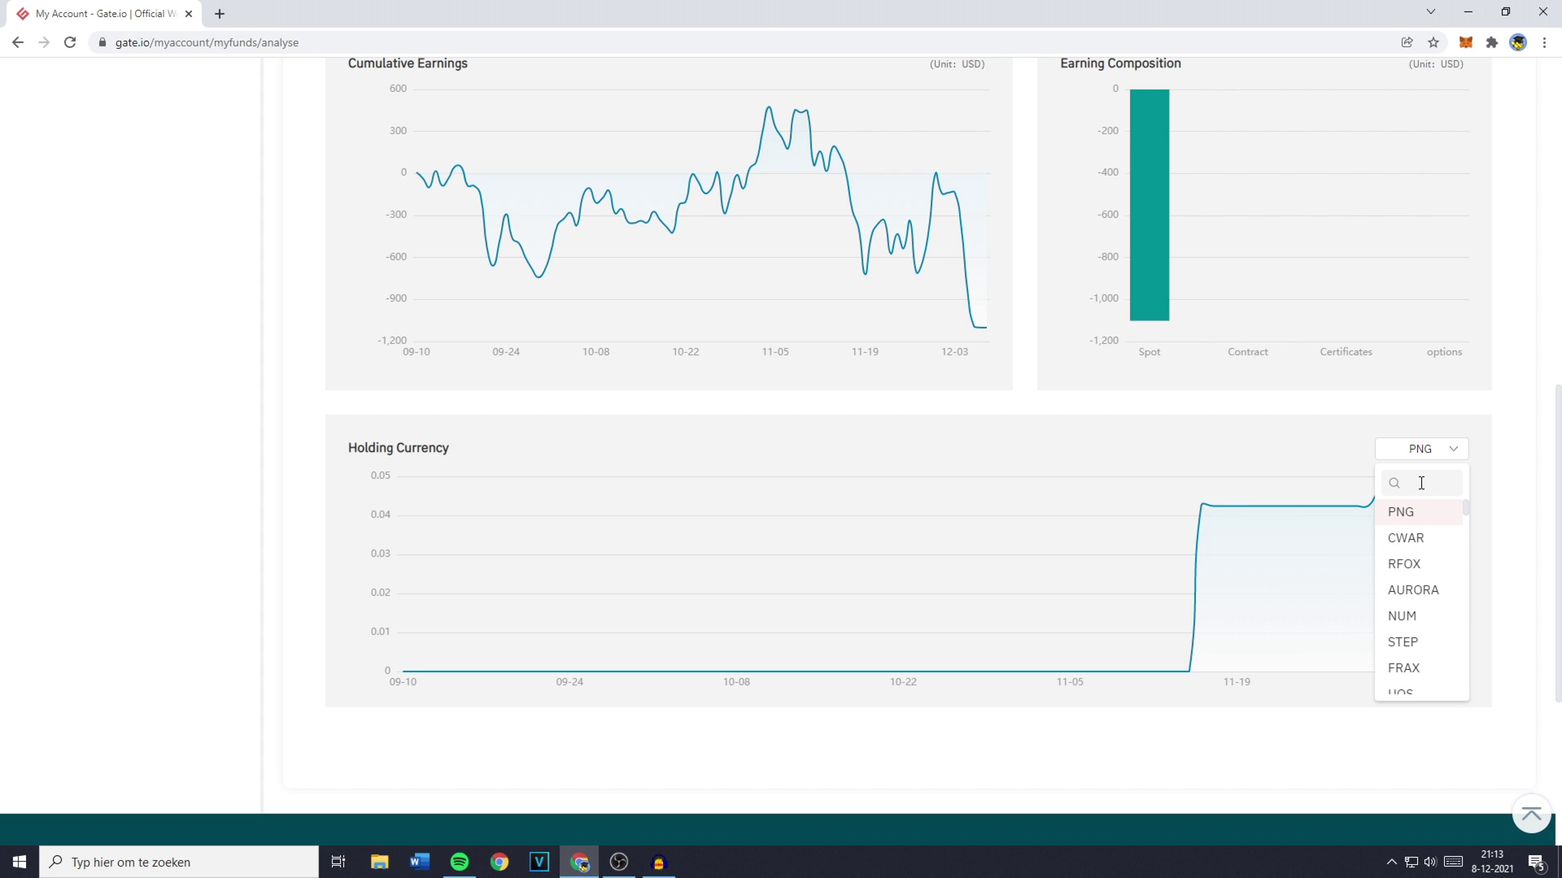
text(rsr)
click(1400, 511)
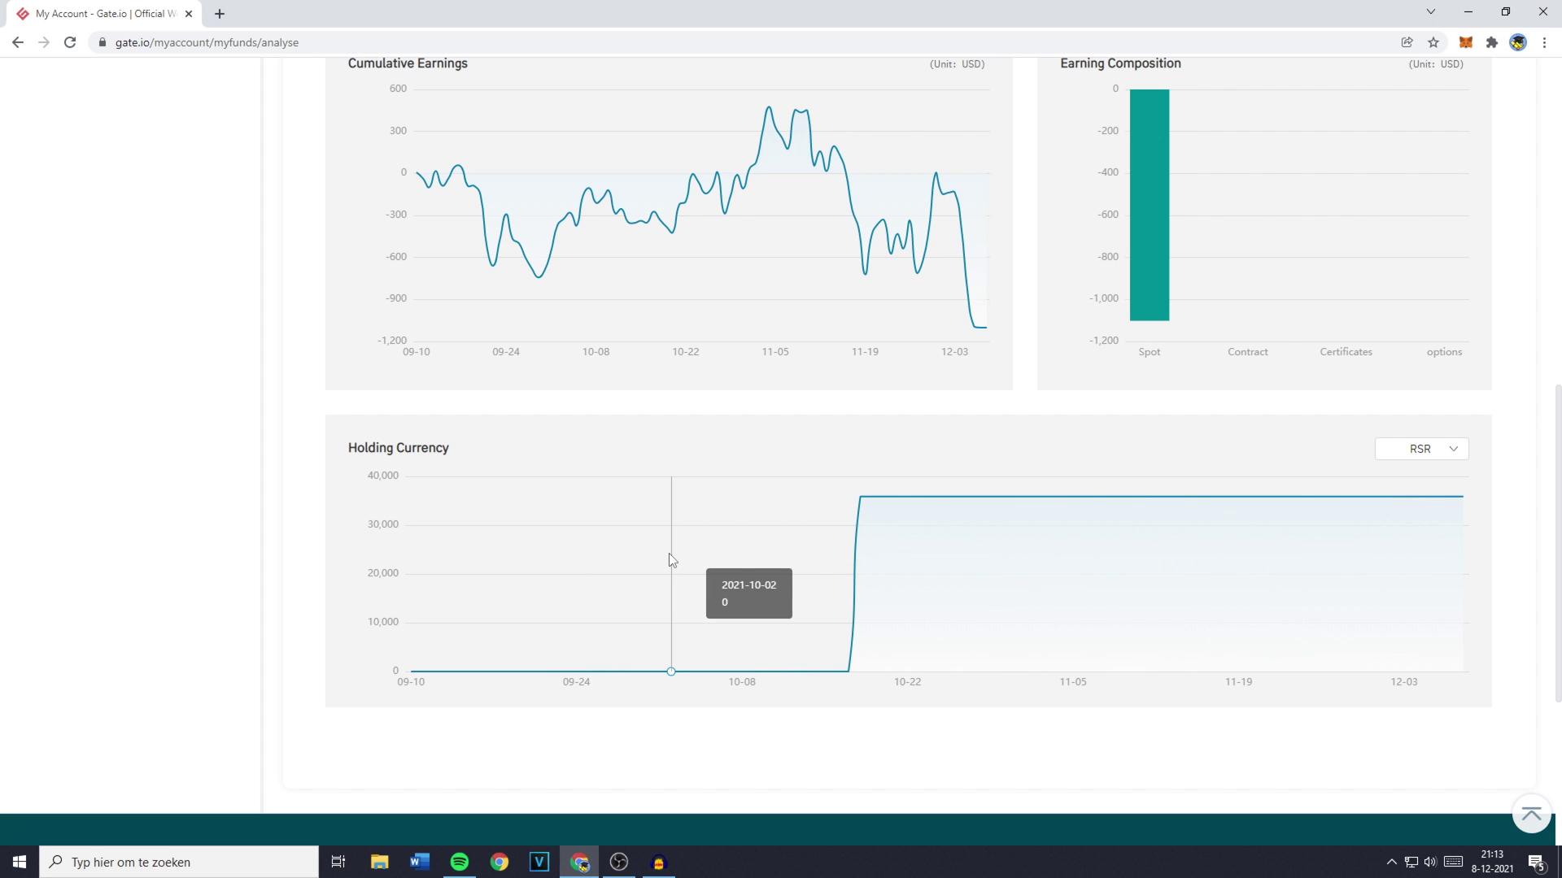
scroll(1437, 545, up, 5)
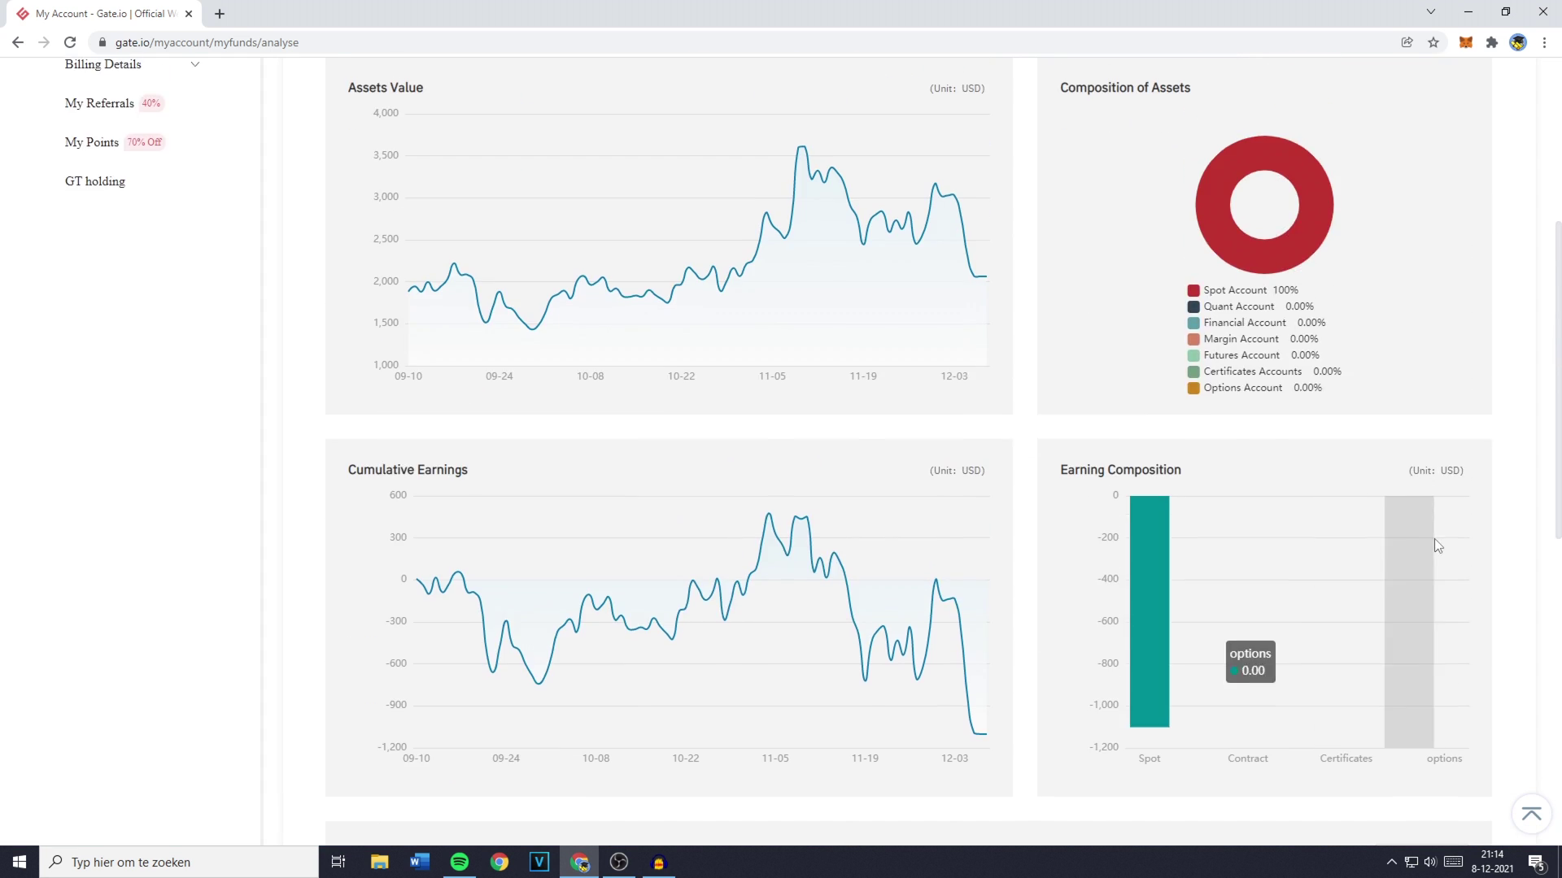
scroll(1433, 543, up, 5)
click(77, 83)
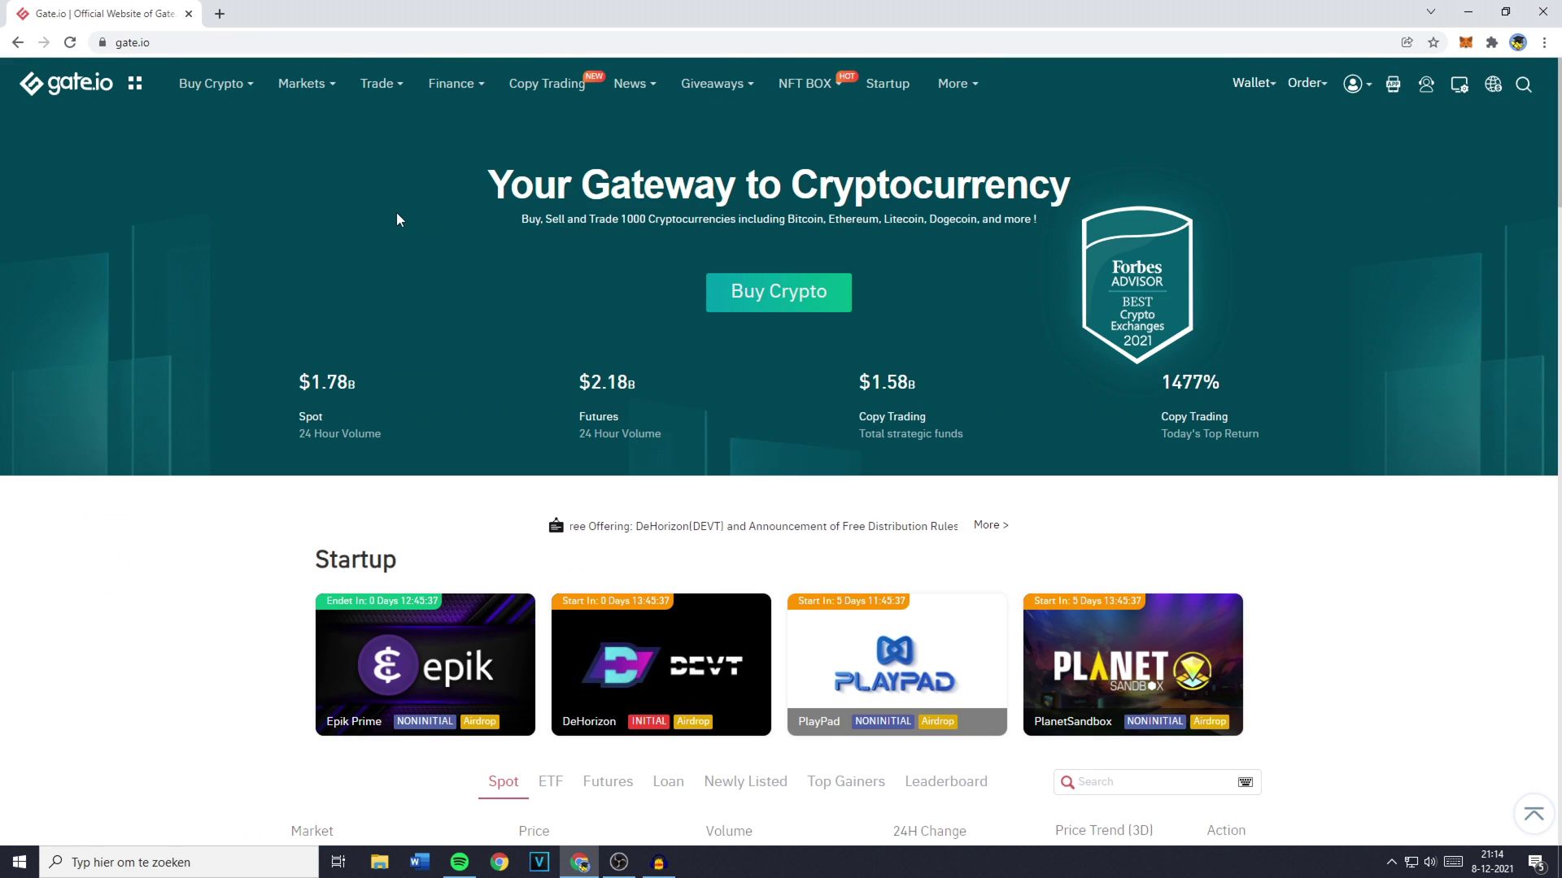